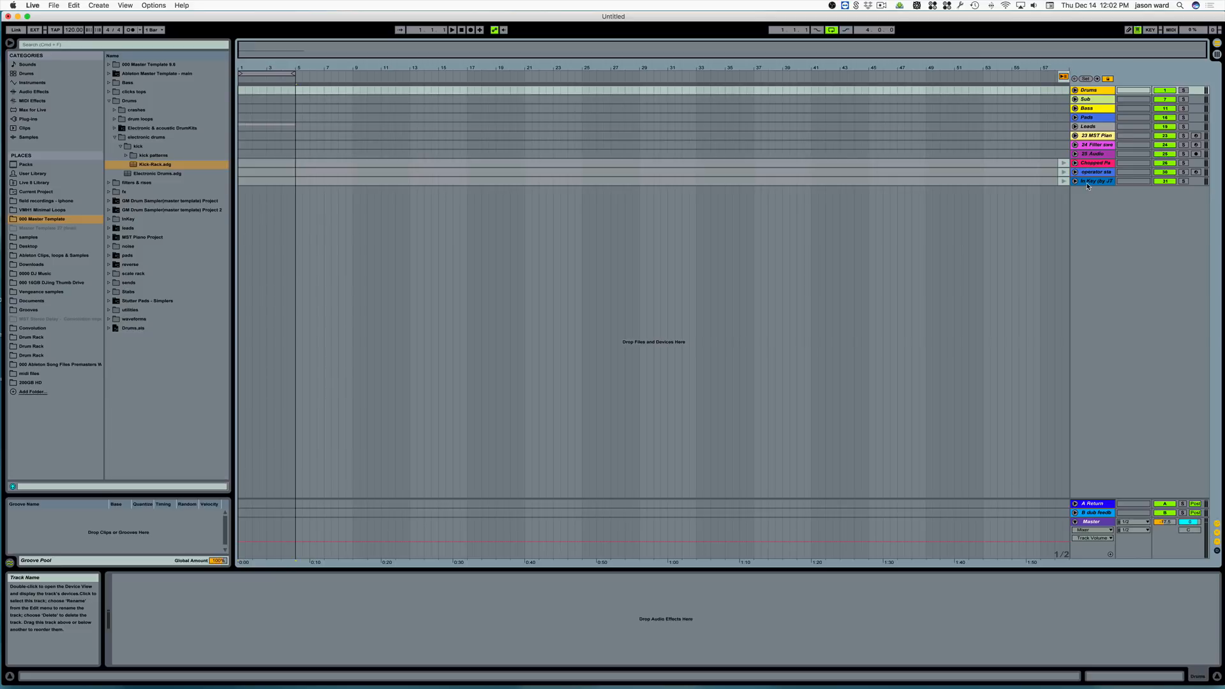
# - Review the Drums, Bass, Sub and Leads entries in the master template's contents list, highlighting the individual Leads items
pyautogui.scroll(-5, 252, 260)
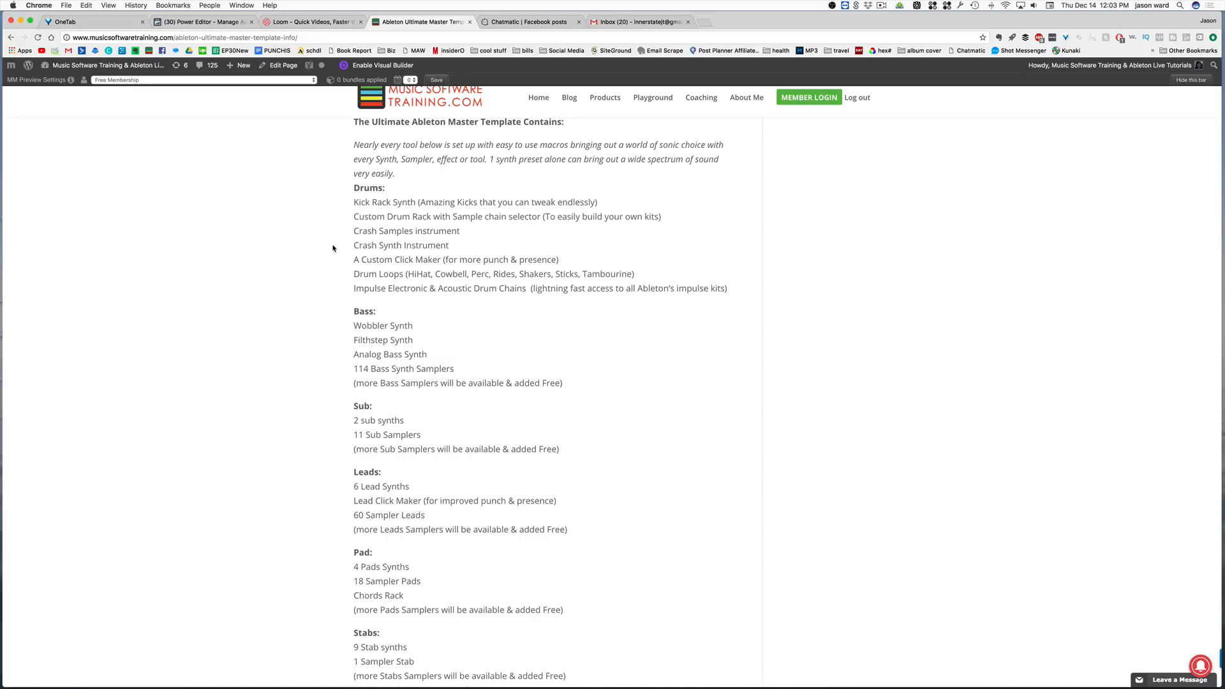
pyautogui.scroll(-1, 405, 247)
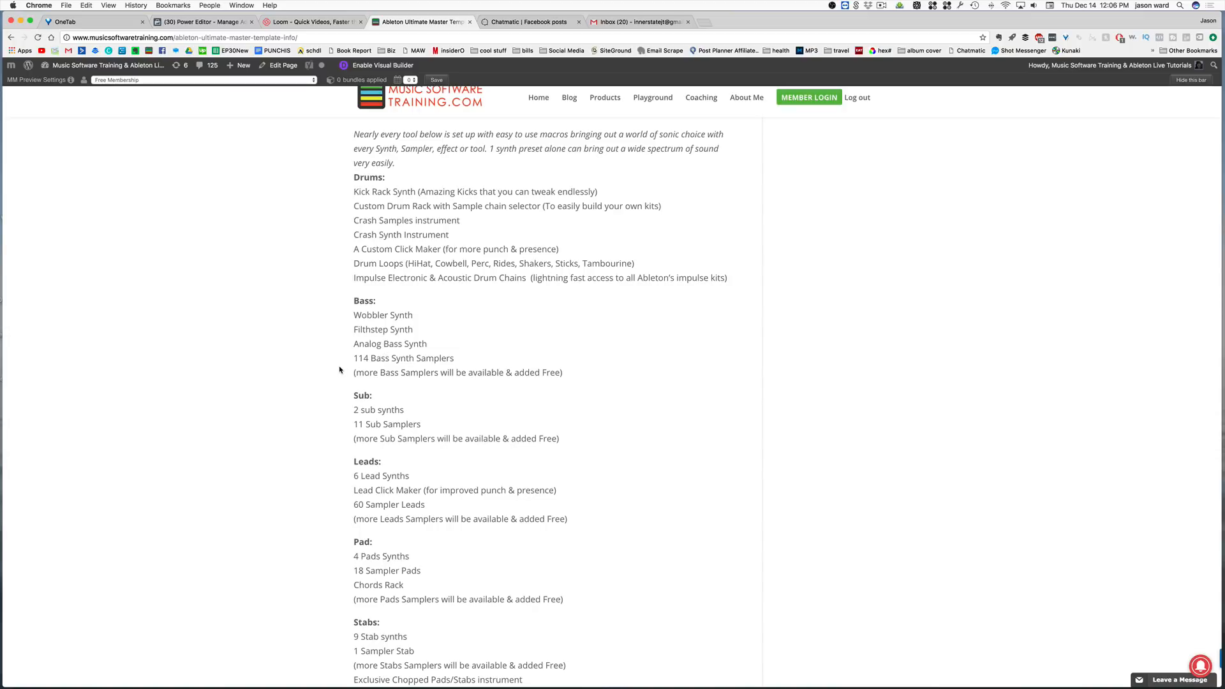
pyautogui.scroll(-3, 348, 361)
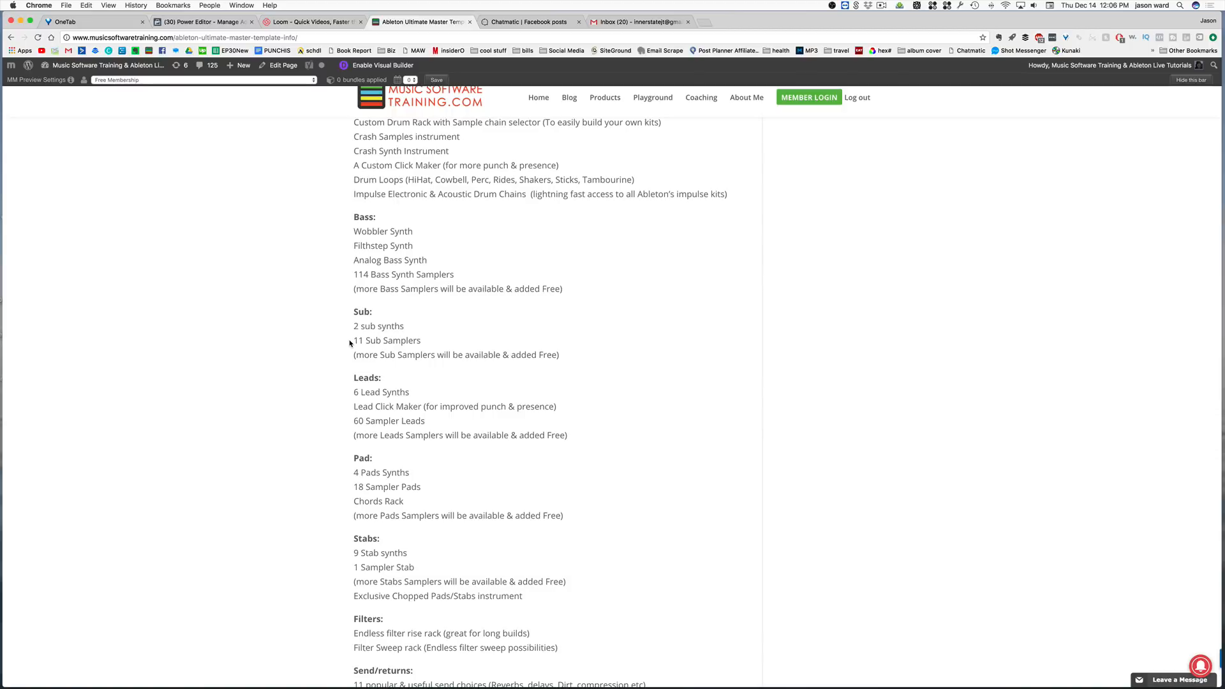
pyautogui.scroll(-5, 349, 344)
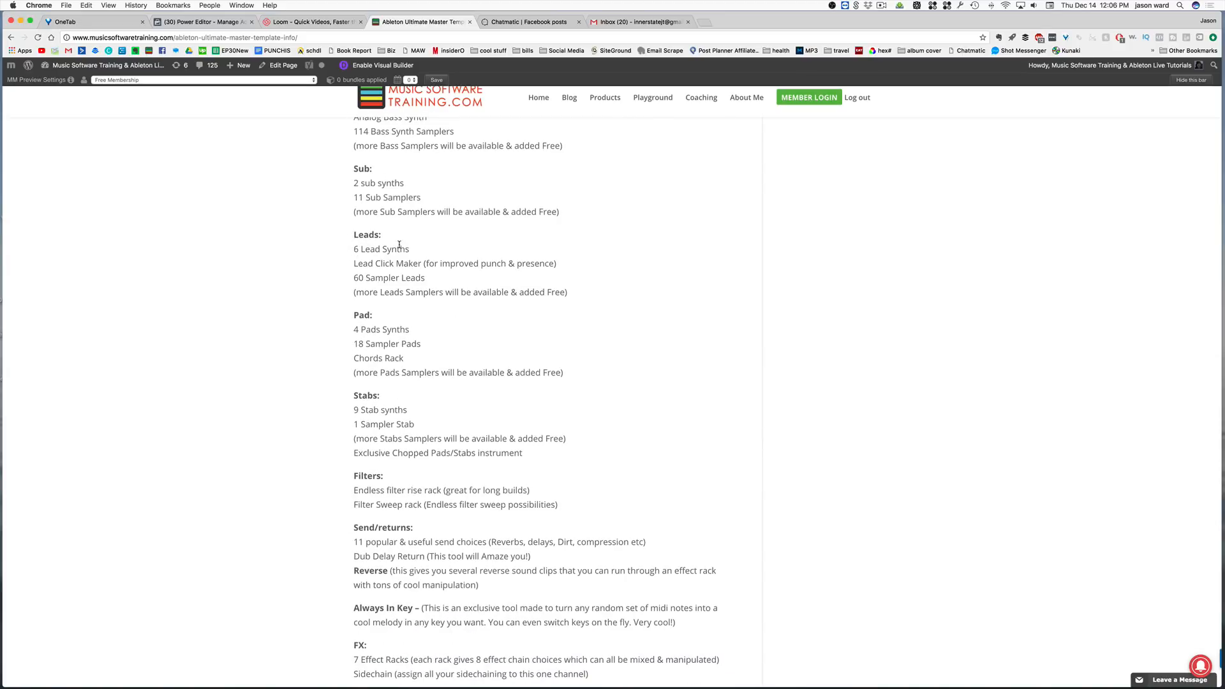
pyautogui.moveTo(353, 249); pyautogui.dragTo(412, 254)
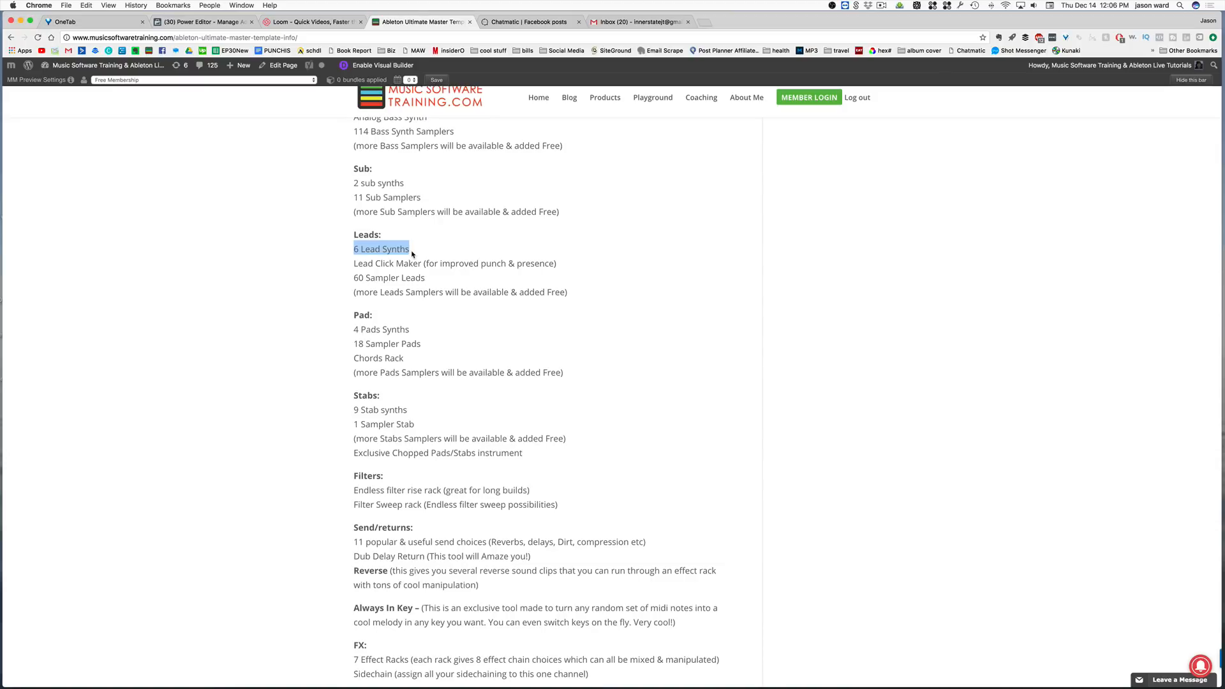
pyautogui.click(394, 249)
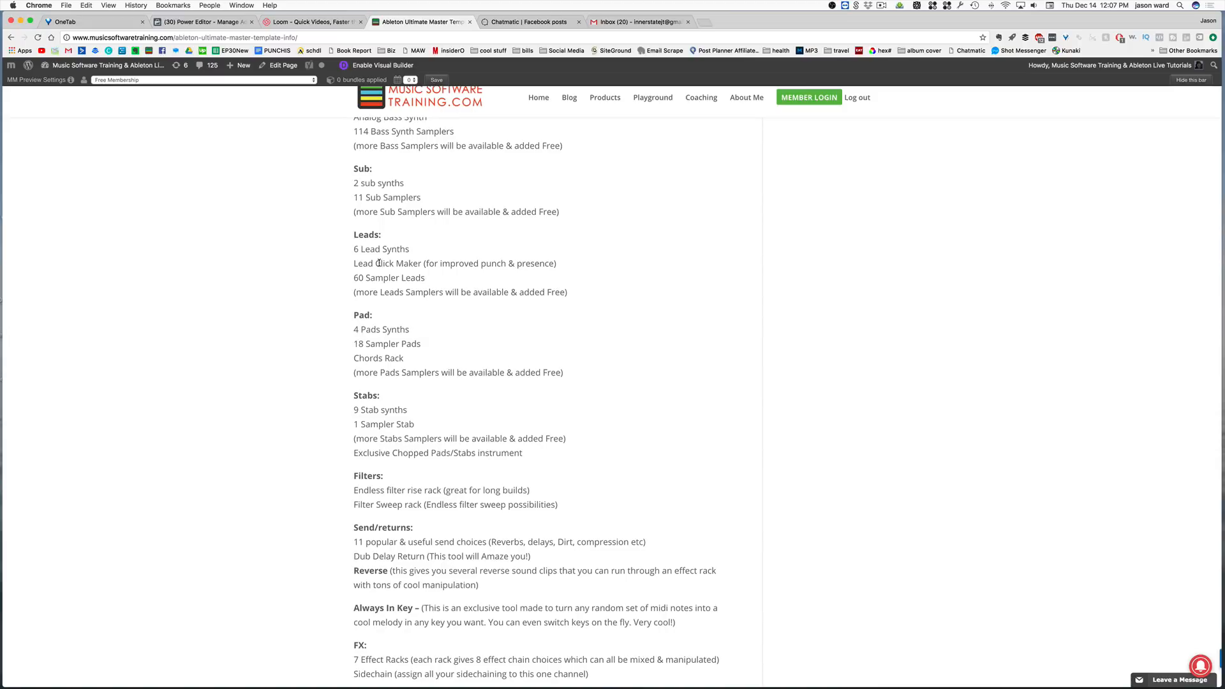
pyautogui.moveTo(376, 264); pyautogui.dragTo(422, 265)
pyautogui.click(350, 279)
pyautogui.moveTo(350, 279); pyautogui.dragTo(428, 281)
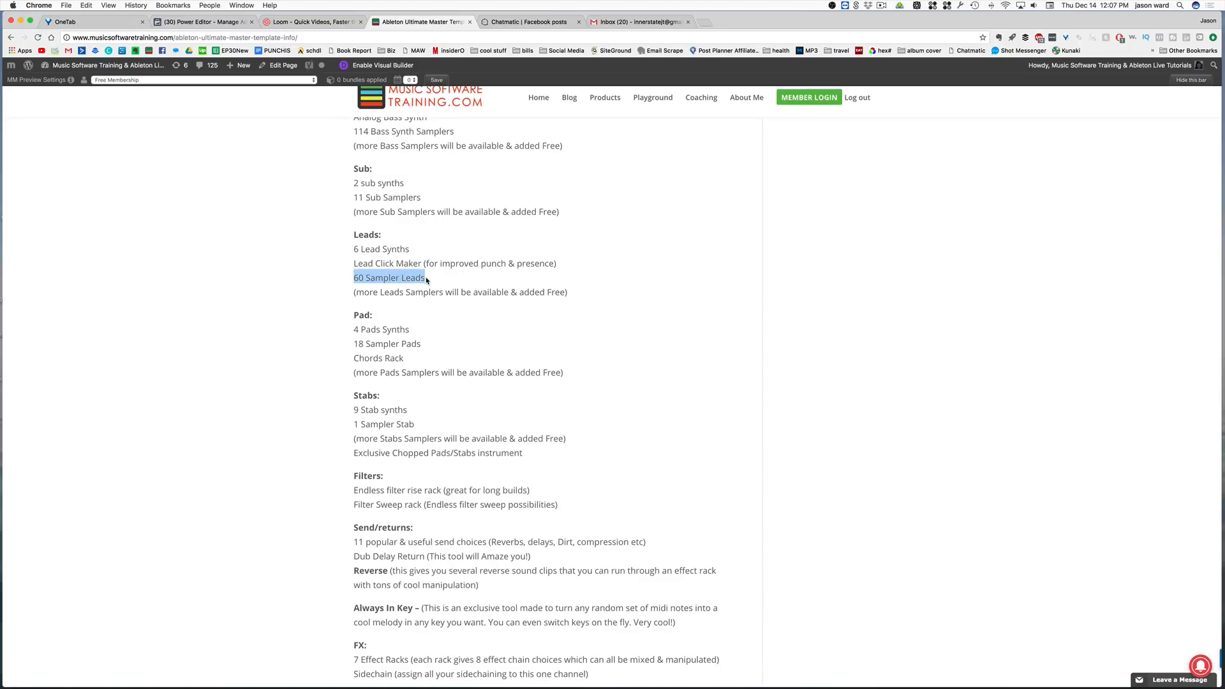
pyautogui.click(330, 293)
pyautogui.scroll(-3, 361, 207)
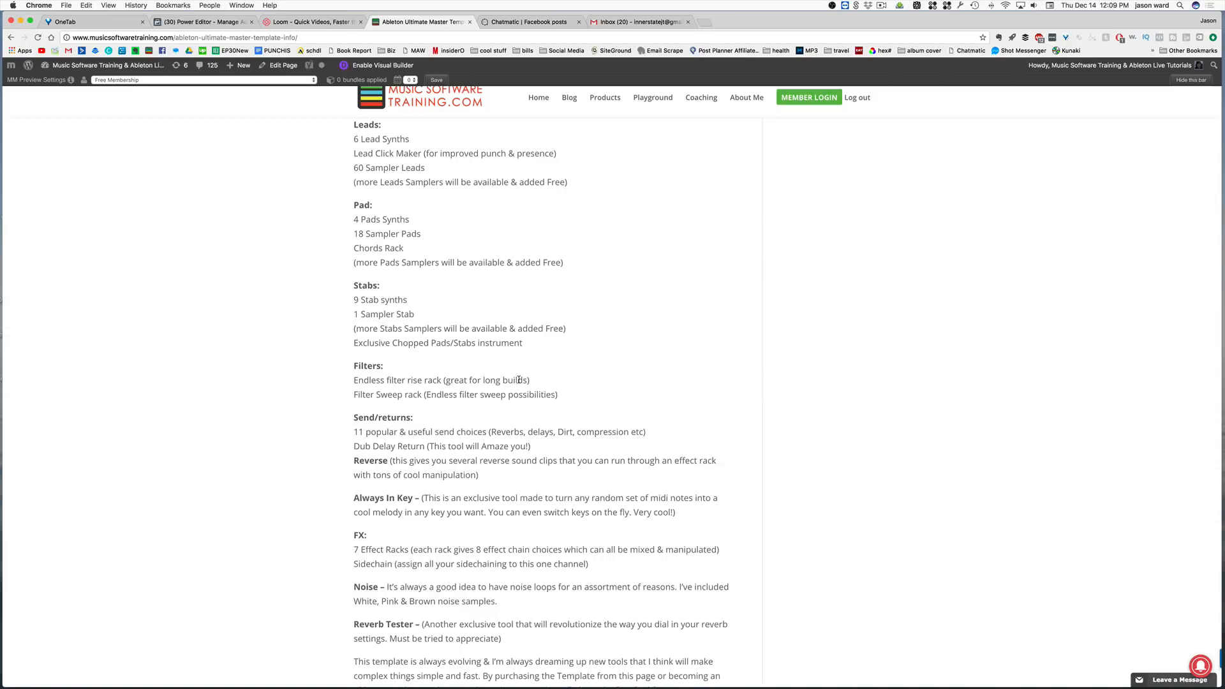
# - Review the Filters and Send/returns entries, highlighting the Filter Sweep rack, the send choices and the Dub Delay Return
pyautogui.moveTo(354, 395); pyautogui.dragTo(565, 402)
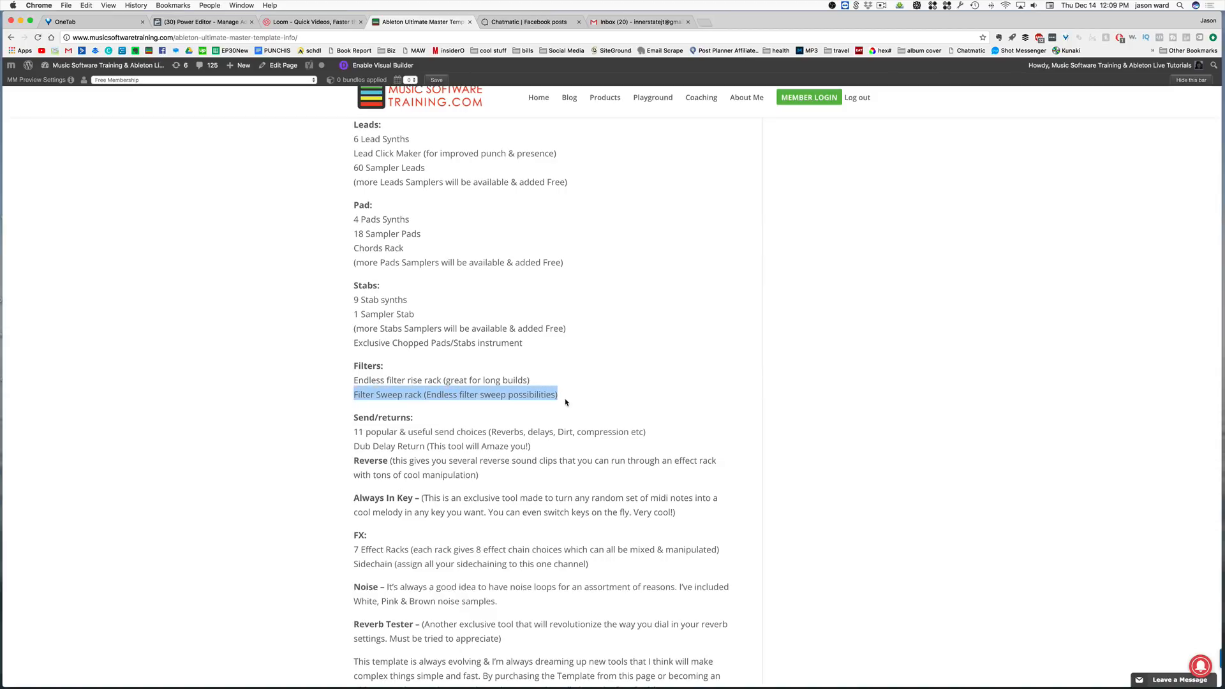
pyautogui.click(311, 403)
pyautogui.scroll(-5, 327, 363)
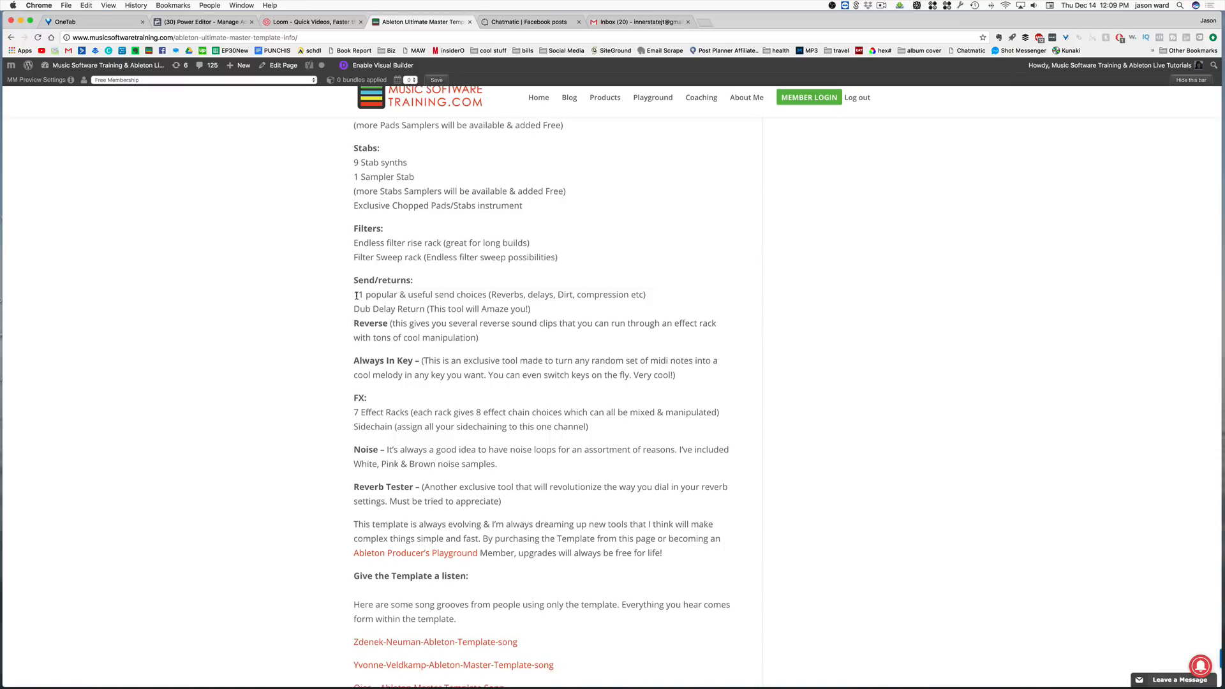
pyautogui.moveTo(354, 295); pyautogui.dragTo(366, 295)
pyautogui.moveTo(353, 309); pyautogui.dragTo(426, 307)
pyautogui.click(297, 322)
pyautogui.scroll(-2, 298, 323)
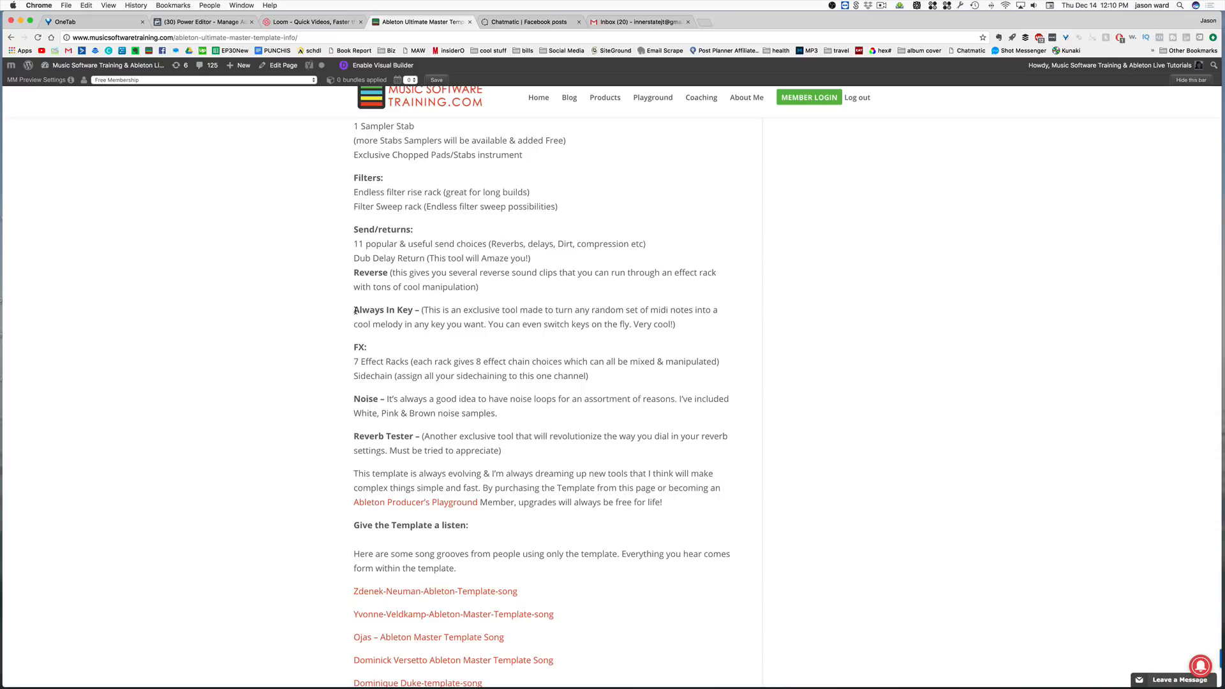
# - Review the Always In Key, FX, Noise and Reverb Tester descriptions, highlighting the tool being discussed in each
pyautogui.moveTo(353, 311); pyautogui.dragTo(415, 315)
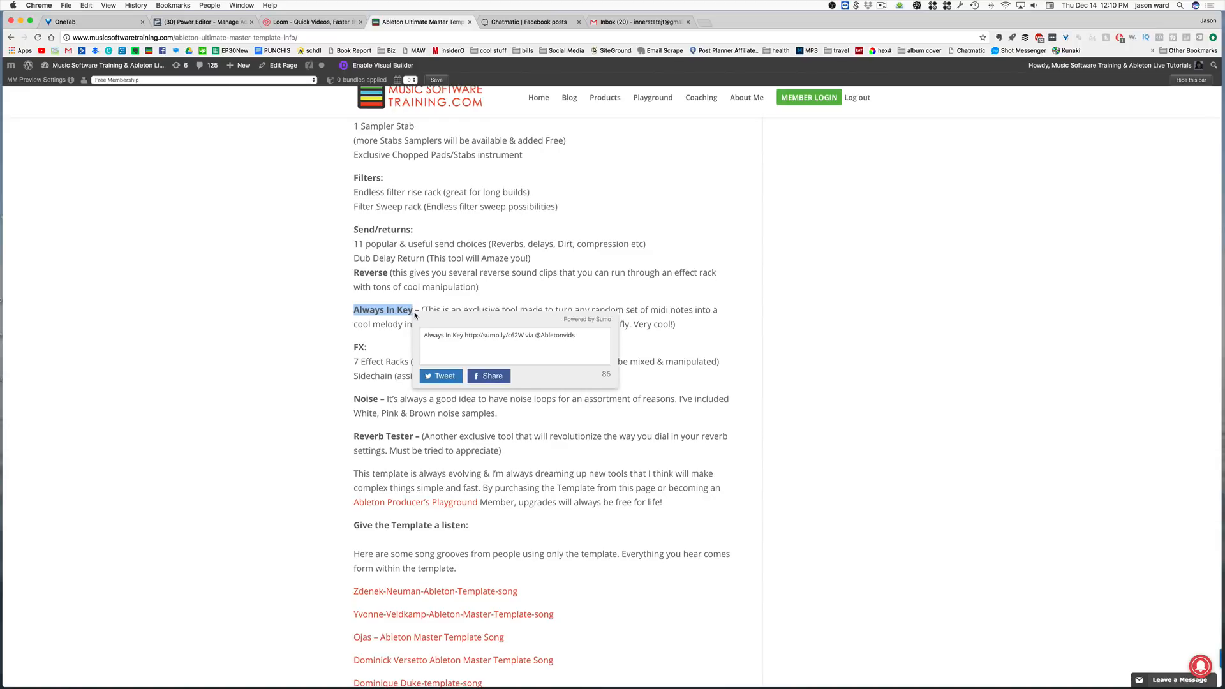
pyautogui.click(339, 321)
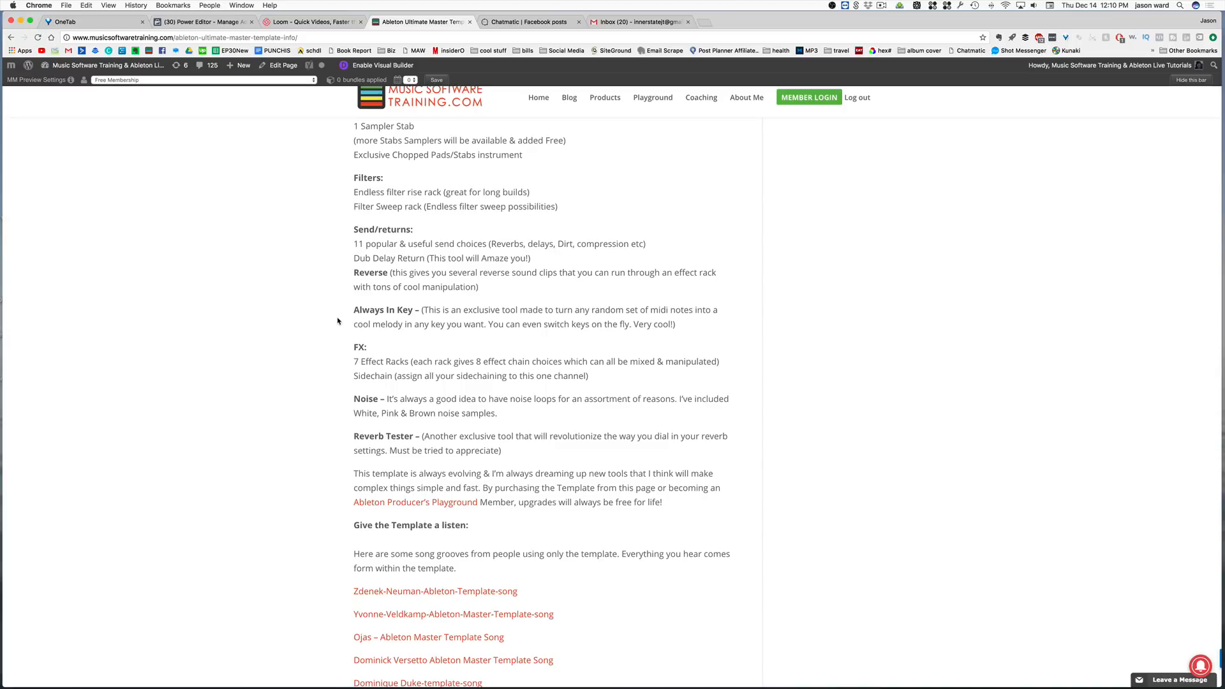
pyautogui.doubleClick(356, 362)
pyautogui.moveTo(354, 361); pyautogui.dragTo(409, 361)
pyautogui.click(341, 377)
pyautogui.scroll(-1, 364, 364)
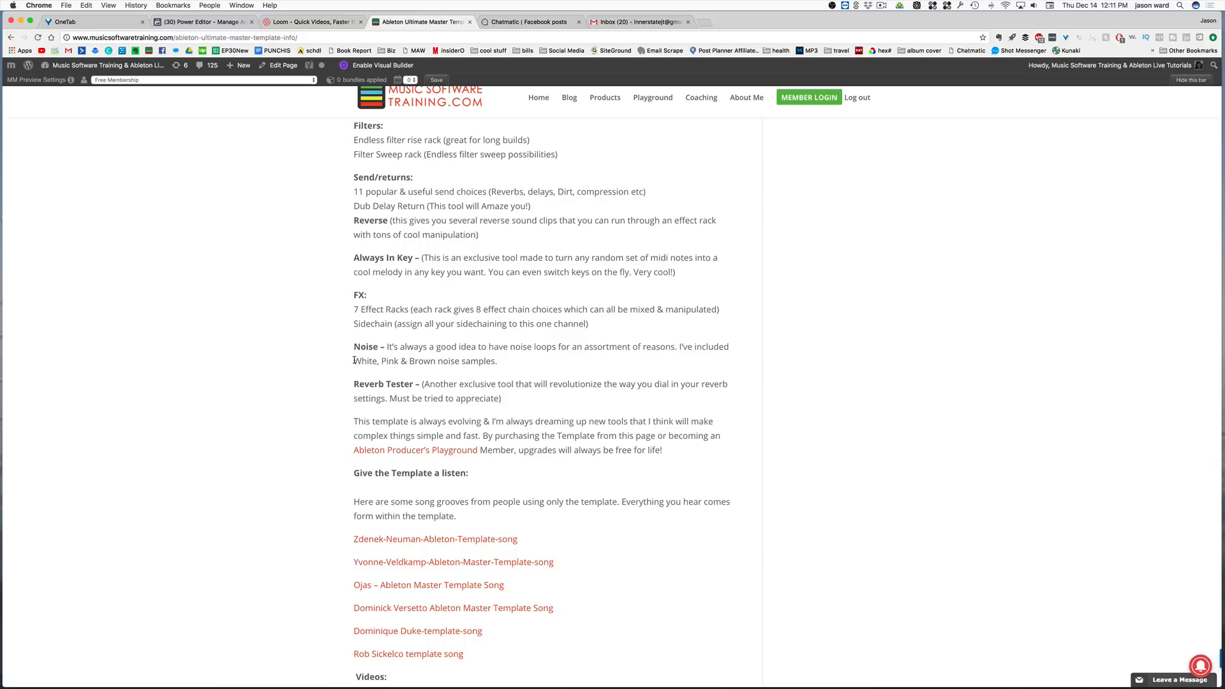
pyautogui.moveTo(354, 361); pyautogui.dragTo(369, 360)
pyautogui.click(348, 364)
pyautogui.moveTo(354, 384); pyautogui.dragTo(414, 384)
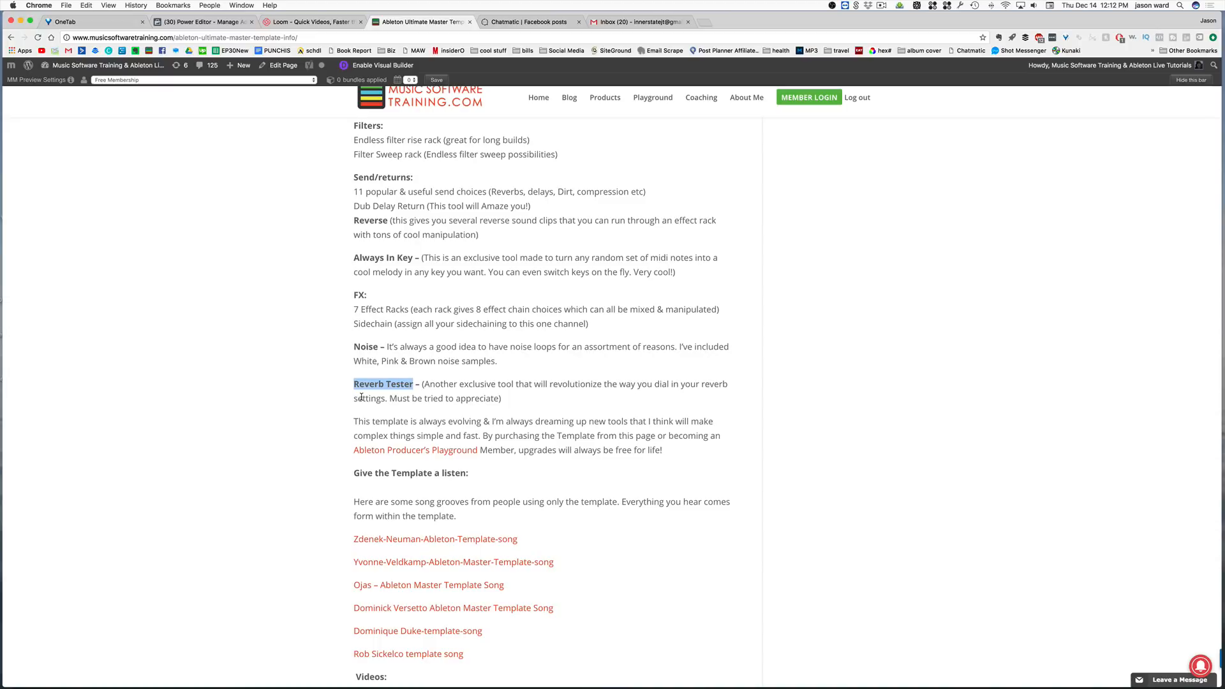
# - Switch to Ableton Live, select the Sub Chain track inside the Sub group, and move its Chain Selector into the sub 5 zone
pyautogui.press('super+Tab')
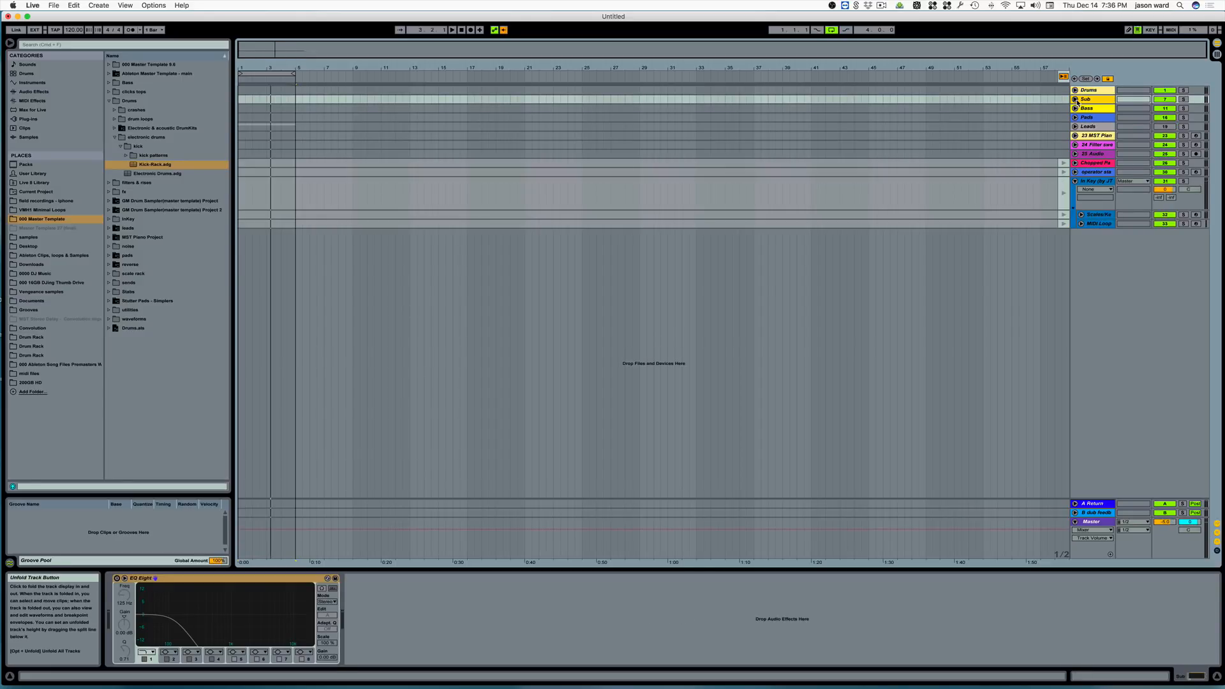
pyautogui.click(1075, 100)
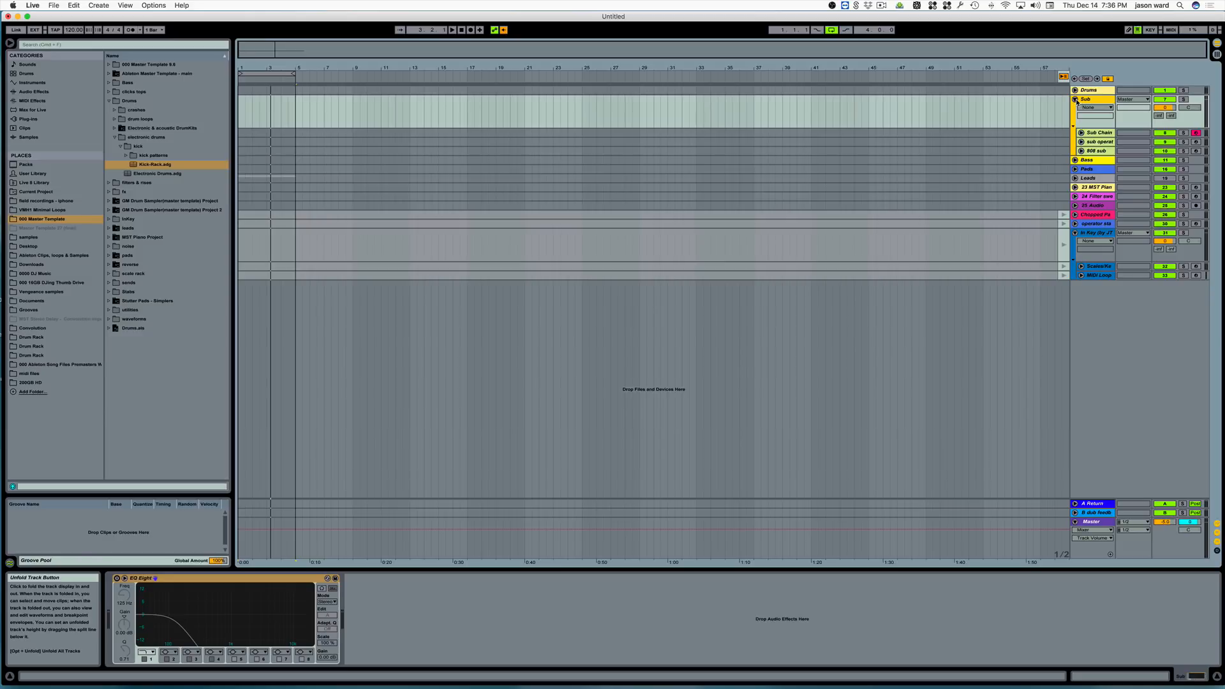
pyautogui.click(1100, 133)
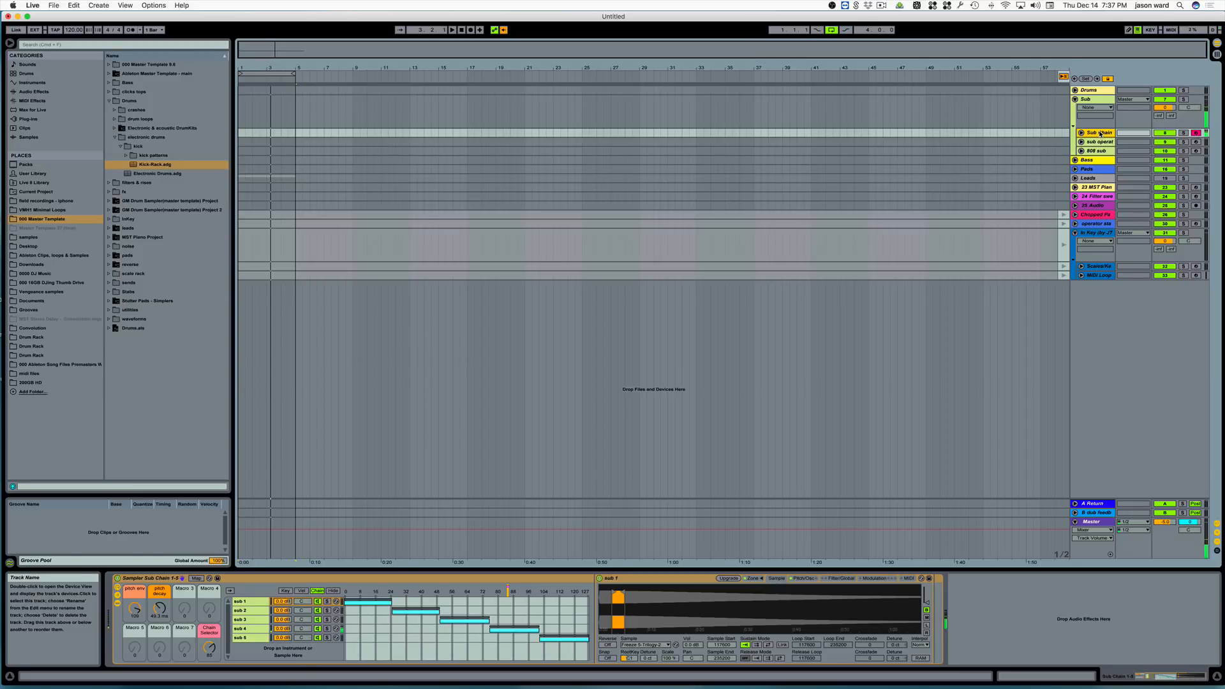
pyautogui.moveTo(209, 647)
pyautogui.mouseDown()
pyautogui.moveTo(209, 683)
pyautogui.moveTo(210, 646)
pyautogui.mouseUp()
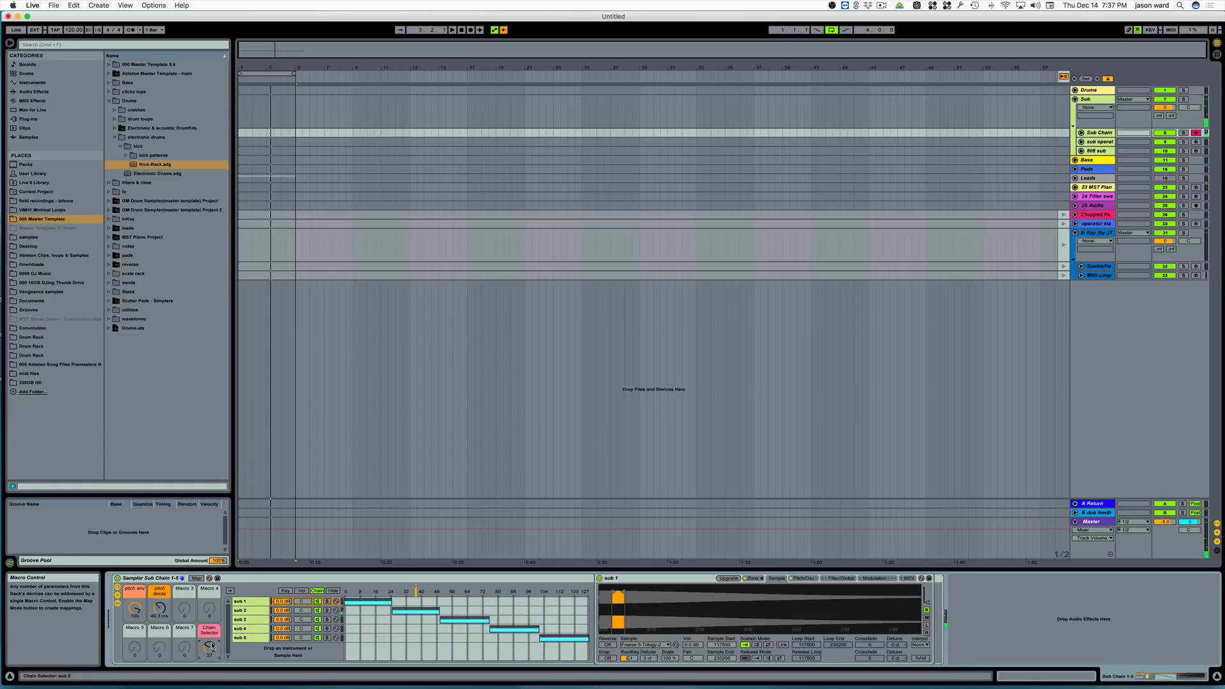
pyautogui.moveTo(208, 647)
pyautogui.mouseDown()
pyautogui.moveTo(208, 637)
pyautogui.moveTo(211, 647)
pyautogui.mouseUp()
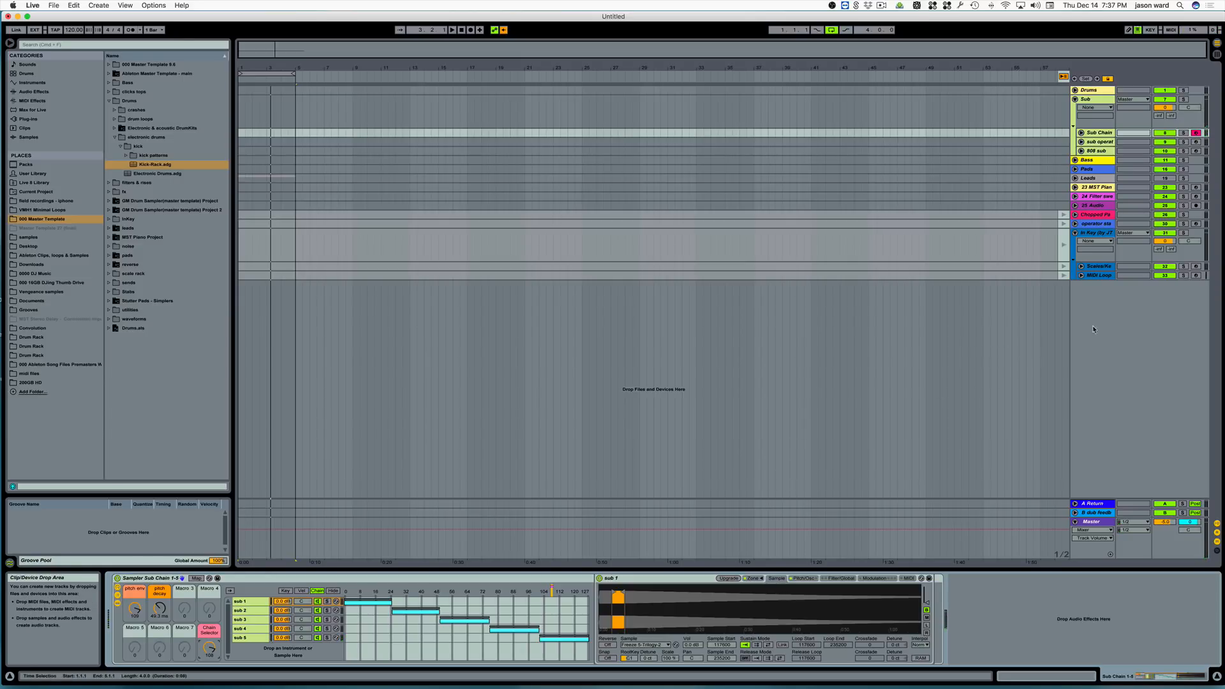
# - Raise the Chain Selector on the armed sub operator track's rack, and arm the 808 sub track
pyautogui.click(1196, 141)
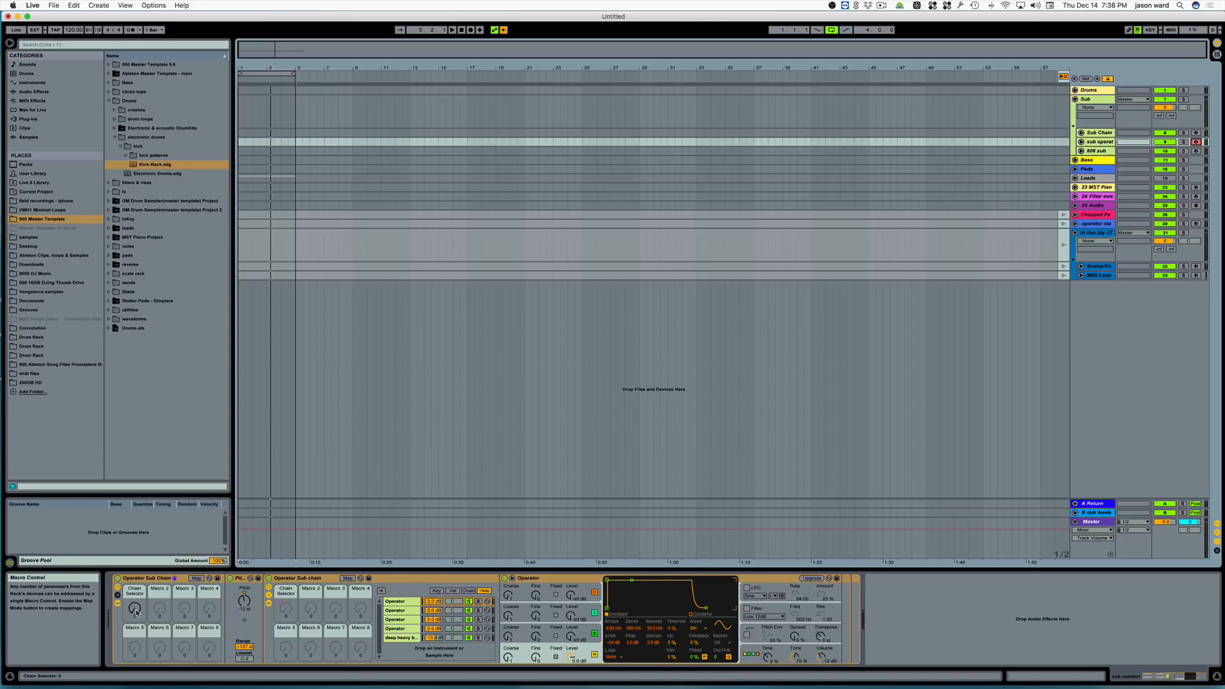
pyautogui.moveTo(135, 612); pyautogui.dragTo(135, 596)
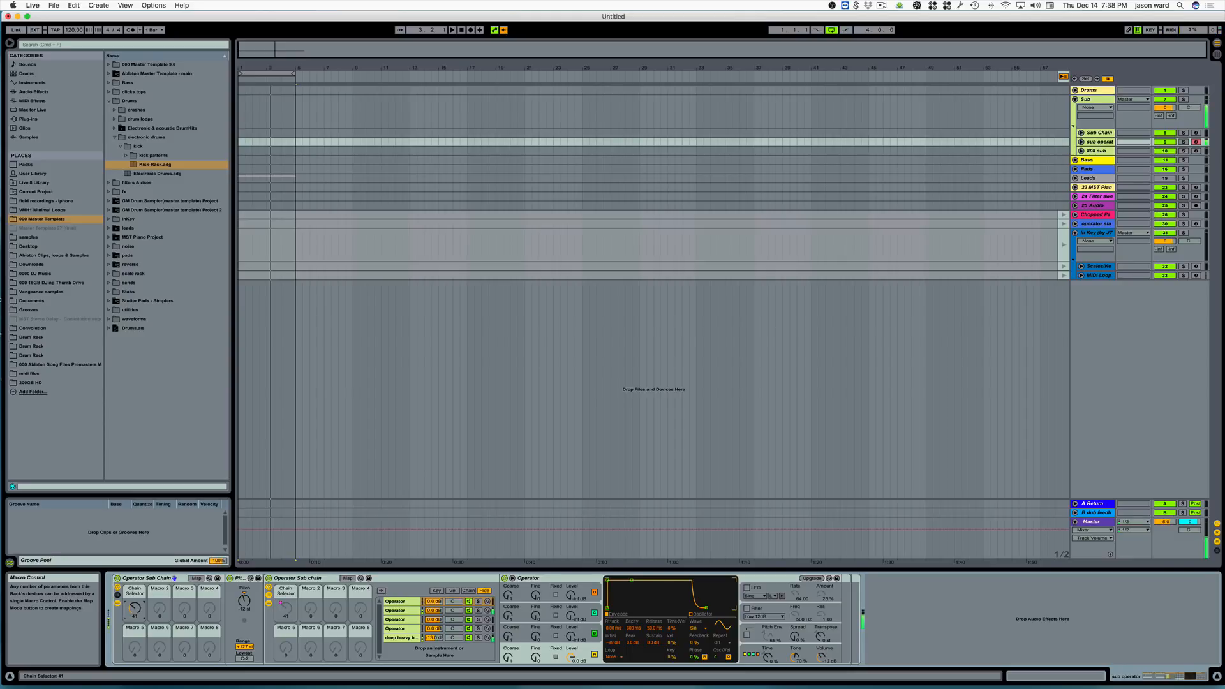
pyautogui.moveTo(135, 608); pyautogui.dragTo(135, 590)
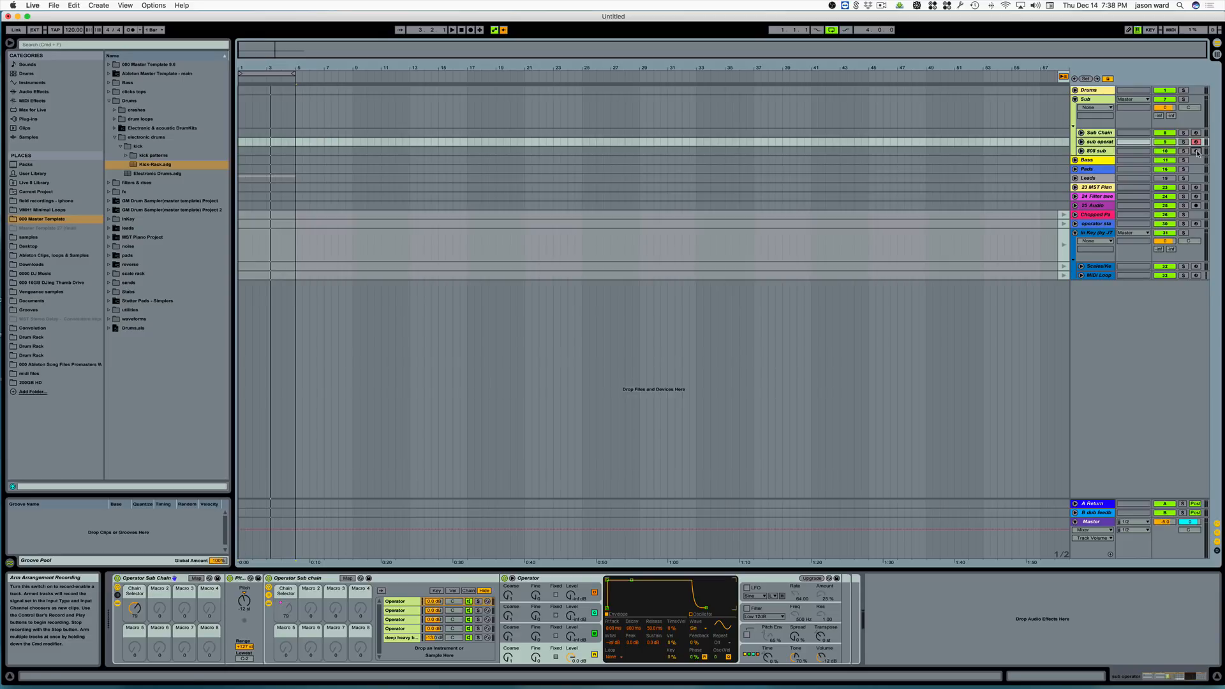
pyautogui.click(1197, 151)
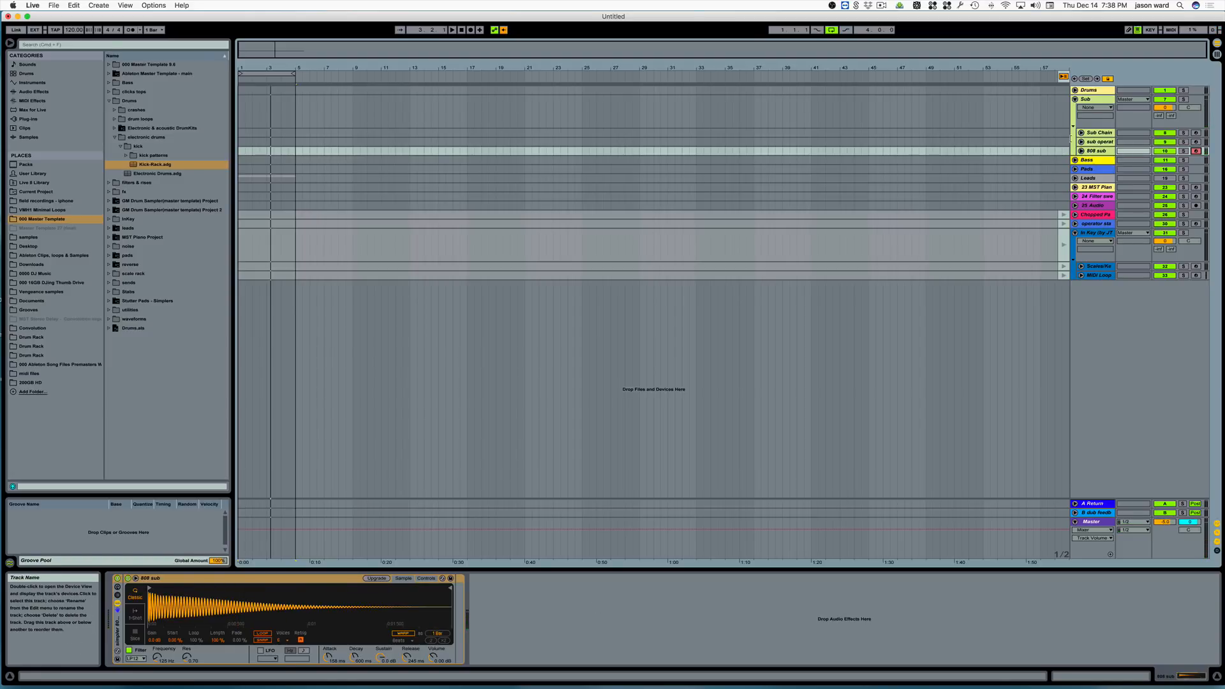
# - Collapse the Sub group, unfold the Bass group, and solo and select its Sampler Bass track
pyautogui.click(1075, 99)
pyautogui.click(1075, 109)
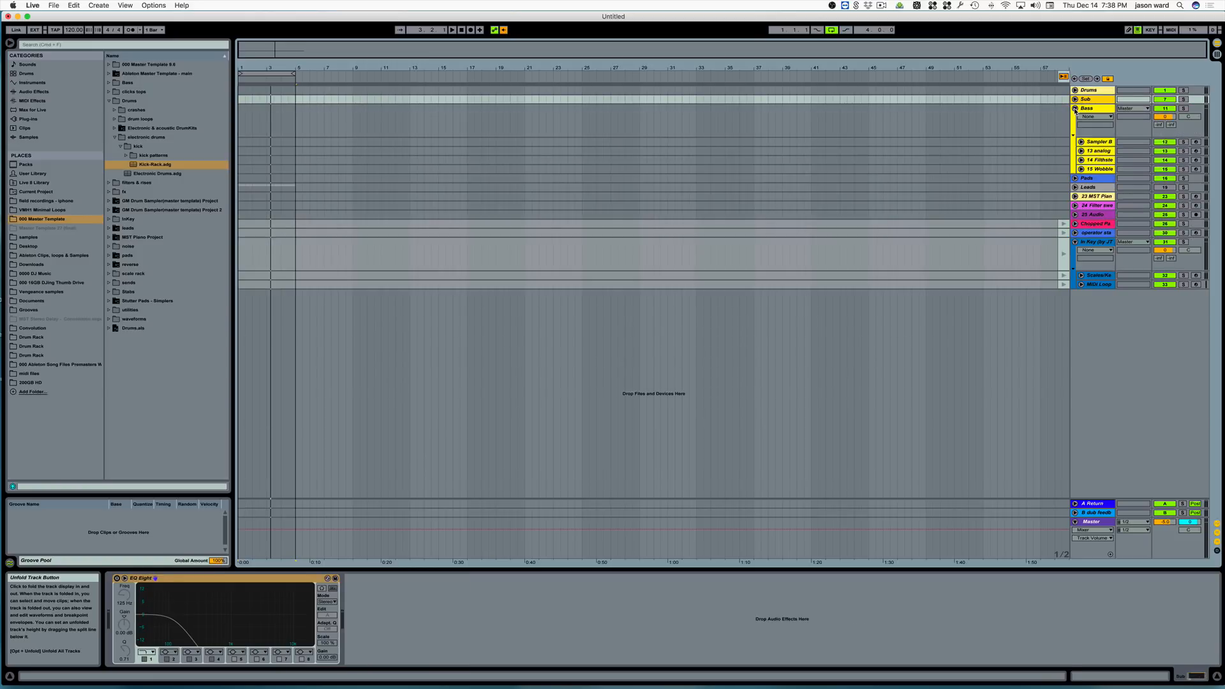
pyautogui.click(1184, 144)
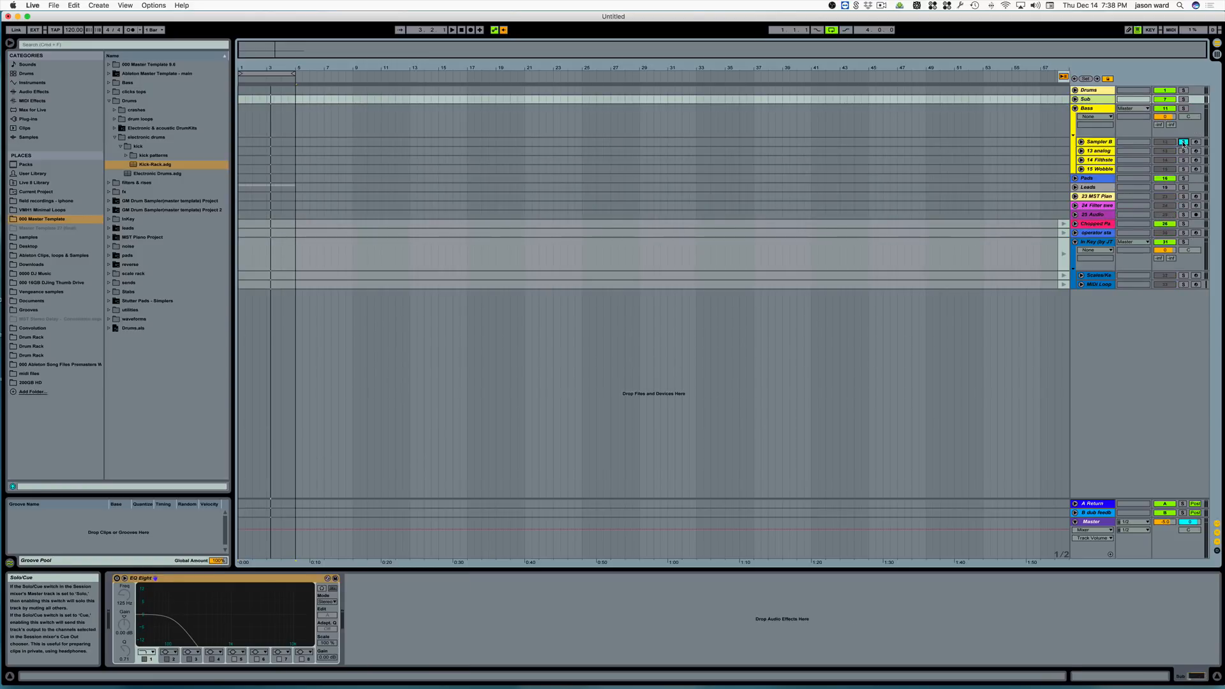
pyautogui.click(1105, 144)
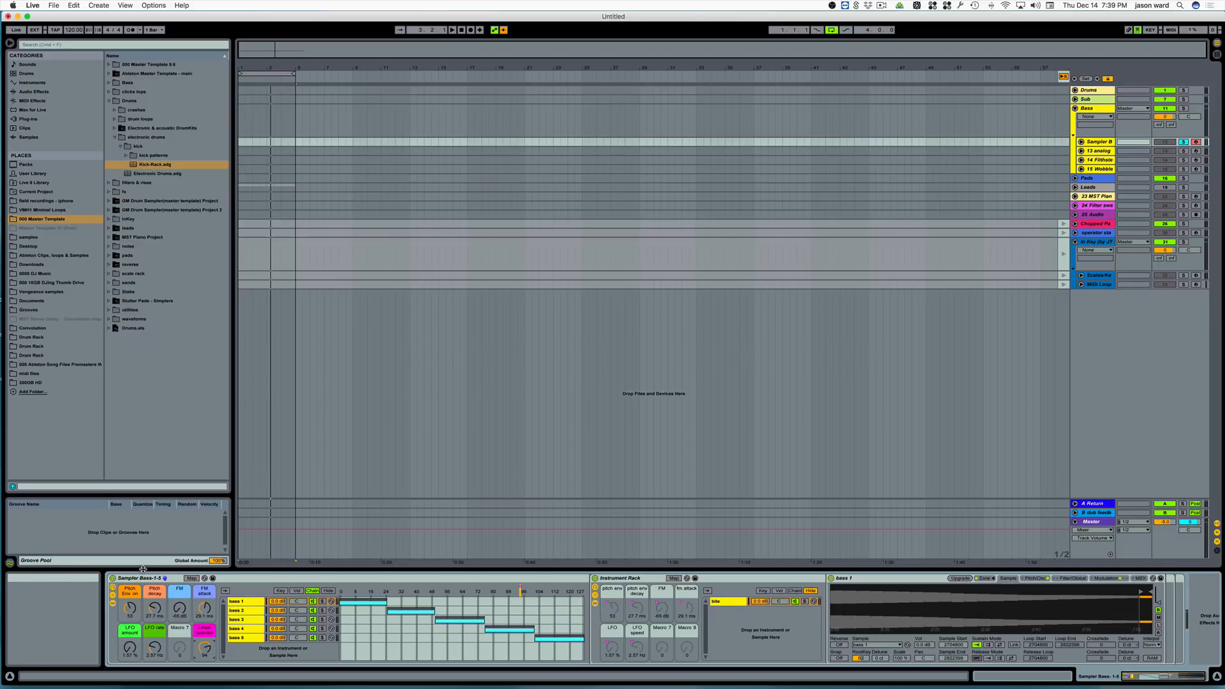
# - Adjust the Sampler Bass rack's pitch envelope, pitch decay, FM and LFO macros
pyautogui.moveTo(129, 616); pyautogui.dragTo(154, 596)
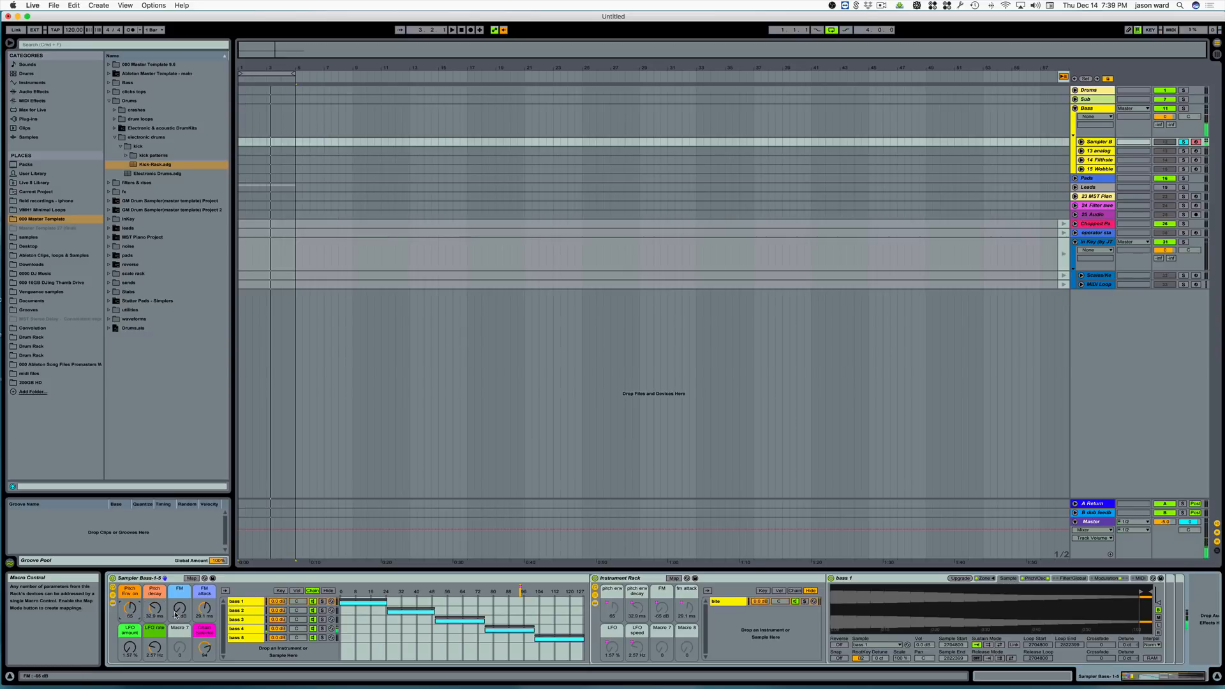
pyautogui.click(176, 611)
pyautogui.moveTo(176, 610); pyautogui.dragTo(176, 602)
pyautogui.moveTo(180, 607)
pyautogui.mouseDown()
pyautogui.moveTo(204, 607)
pyautogui.moveTo(179, 611)
pyautogui.mouseUp()
pyautogui.click(180, 608)
pyautogui.moveTo(180, 613); pyautogui.dragTo(129, 647)
pyautogui.click(155, 648)
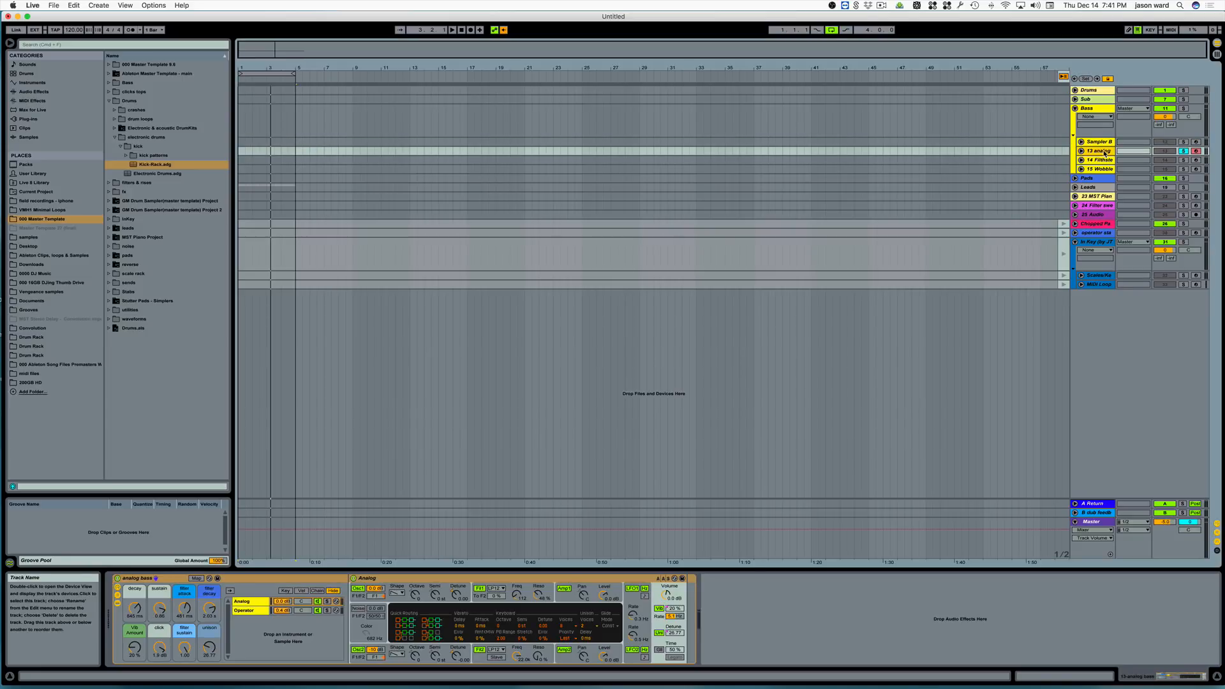
# - Turn off solo on the analog bass track and vary its rack's filter attack and unison macros
pyautogui.click(1184, 151)
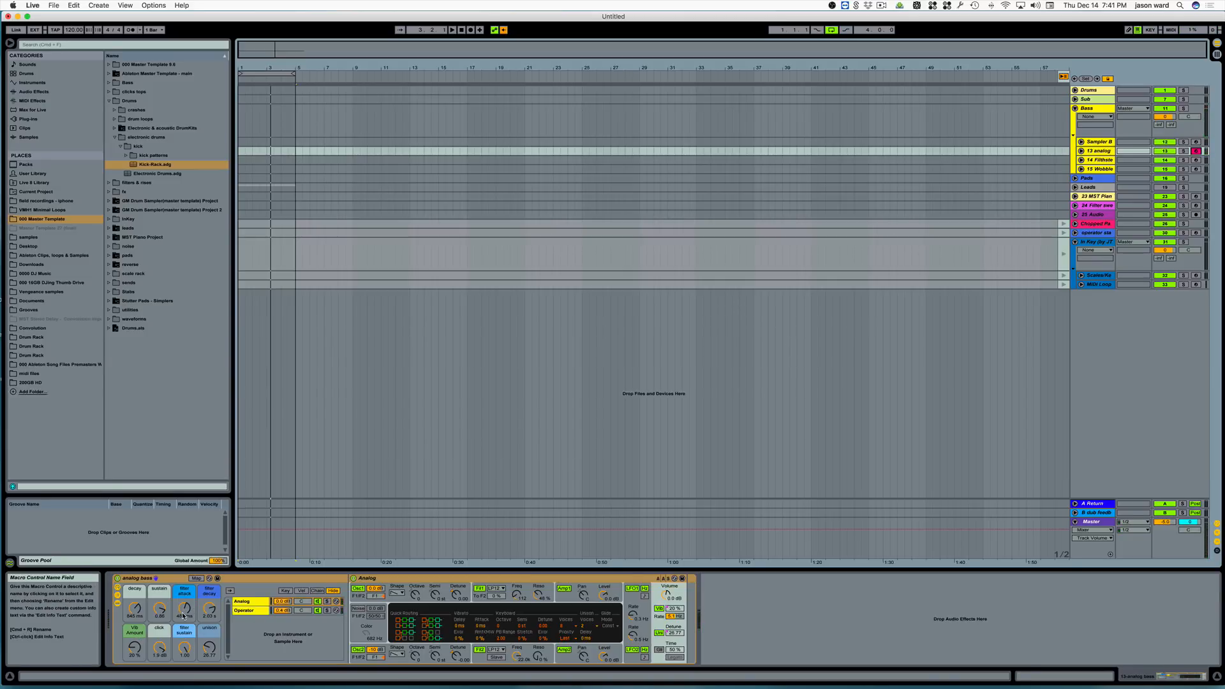
pyautogui.moveTo(183, 616); pyautogui.dragTo(183, 654)
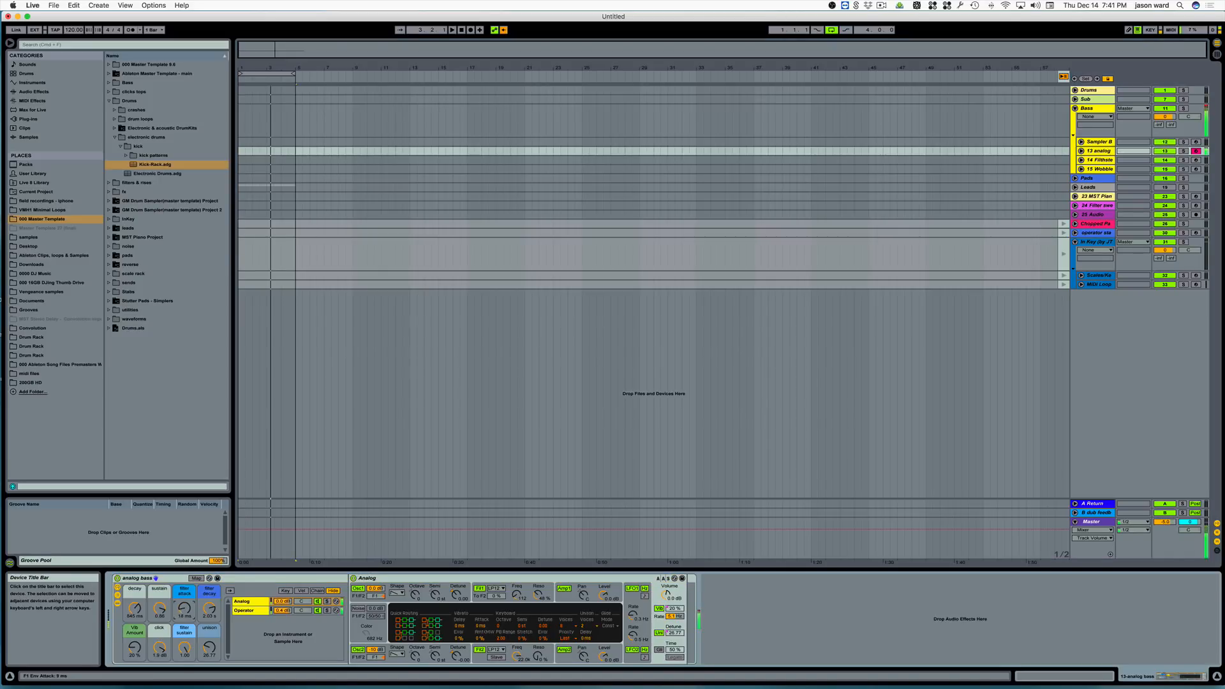
pyautogui.moveTo(184, 609); pyautogui.dragTo(184, 510)
pyautogui.moveTo(184, 609); pyautogui.dragTo(184, 658)
pyautogui.moveTo(184, 609); pyautogui.dragTo(184, 604)
pyautogui.moveTo(209, 647); pyautogui.dragTo(209, 654)
pyautogui.moveTo(209, 647)
pyautogui.mouseDown()
pyautogui.moveTo(209, 609)
pyautogui.moveTo(210, 656)
pyautogui.mouseUp()
# - Adjust the analog bass rack's vibrato amount, decay, filter sustain, filter attack and filter decay macros
pyautogui.moveTo(135, 650); pyautogui.dragTo(159, 653)
pyautogui.moveTo(135, 610); pyautogui.dragTo(135, 614)
pyautogui.moveTo(185, 648)
pyautogui.mouseDown()
pyautogui.moveTo(184, 688)
pyautogui.moveTo(184, 665)
pyautogui.mouseUp()
pyautogui.moveTo(184, 608); pyautogui.dragTo(184, 600)
pyautogui.moveTo(210, 608); pyautogui.dragTo(209, 628)
# - Arm the Filthstep bass track and adjust its rack's dirty, mod and Bit Depth macros
pyautogui.click(1195, 161)
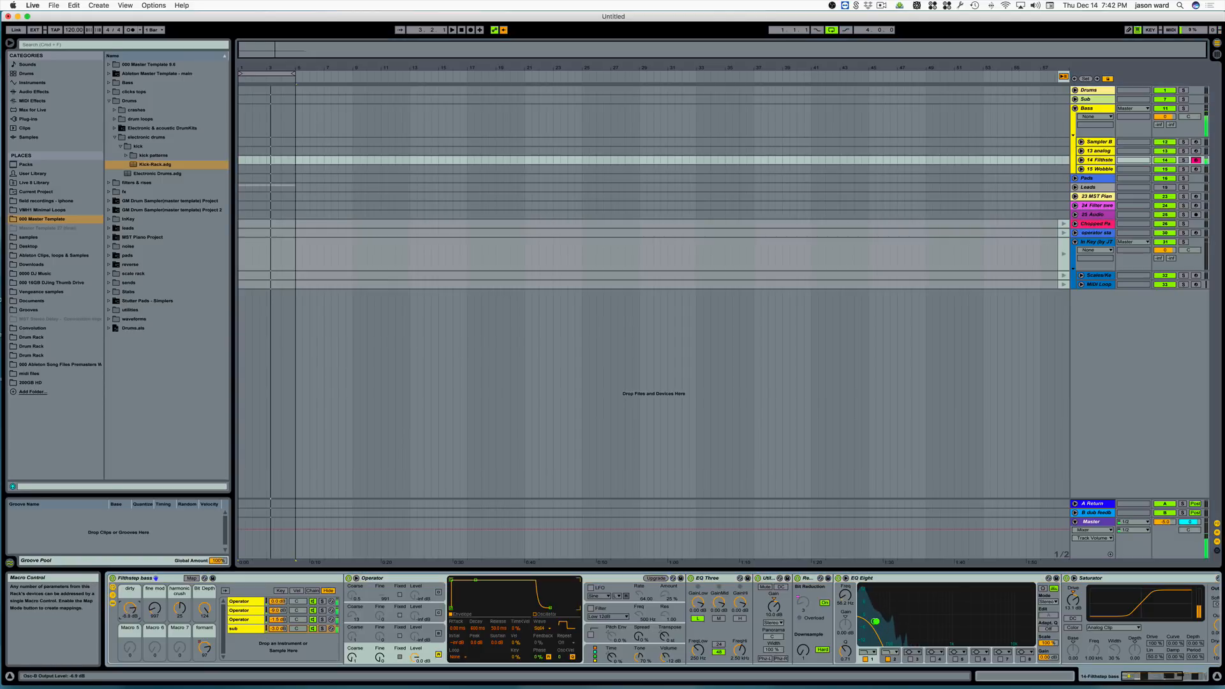
pyautogui.moveTo(128, 608); pyautogui.dragTo(129, 644)
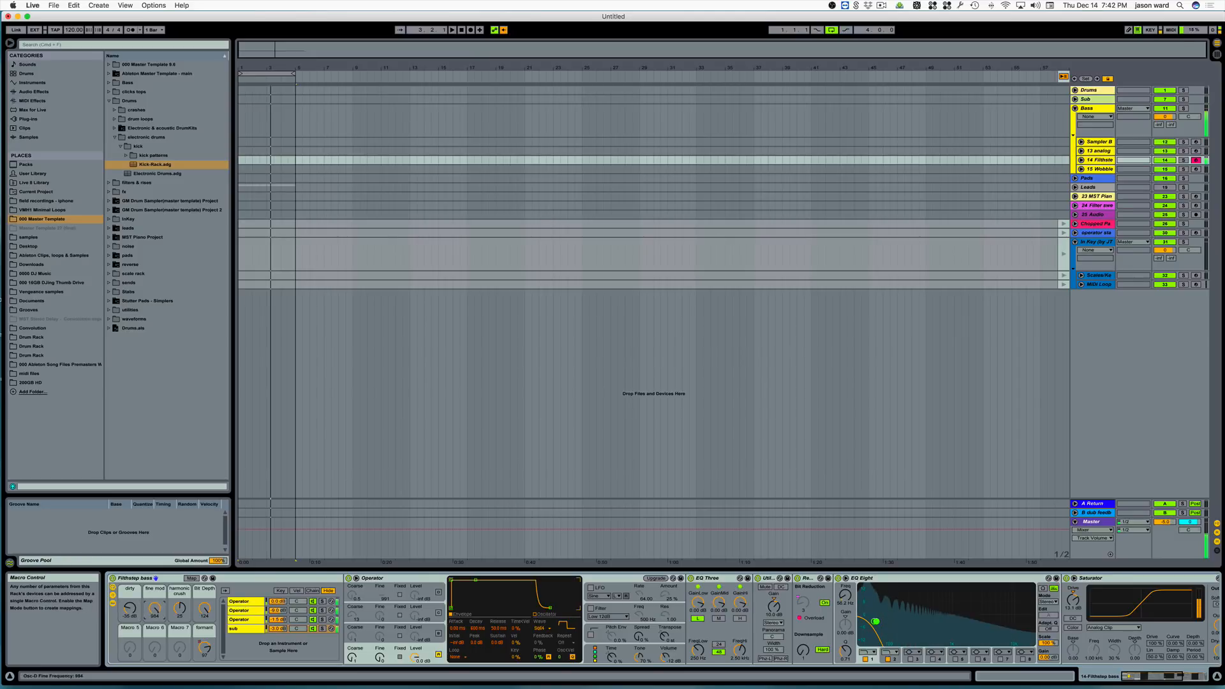
pyautogui.moveTo(154, 608); pyautogui.dragTo(130, 595)
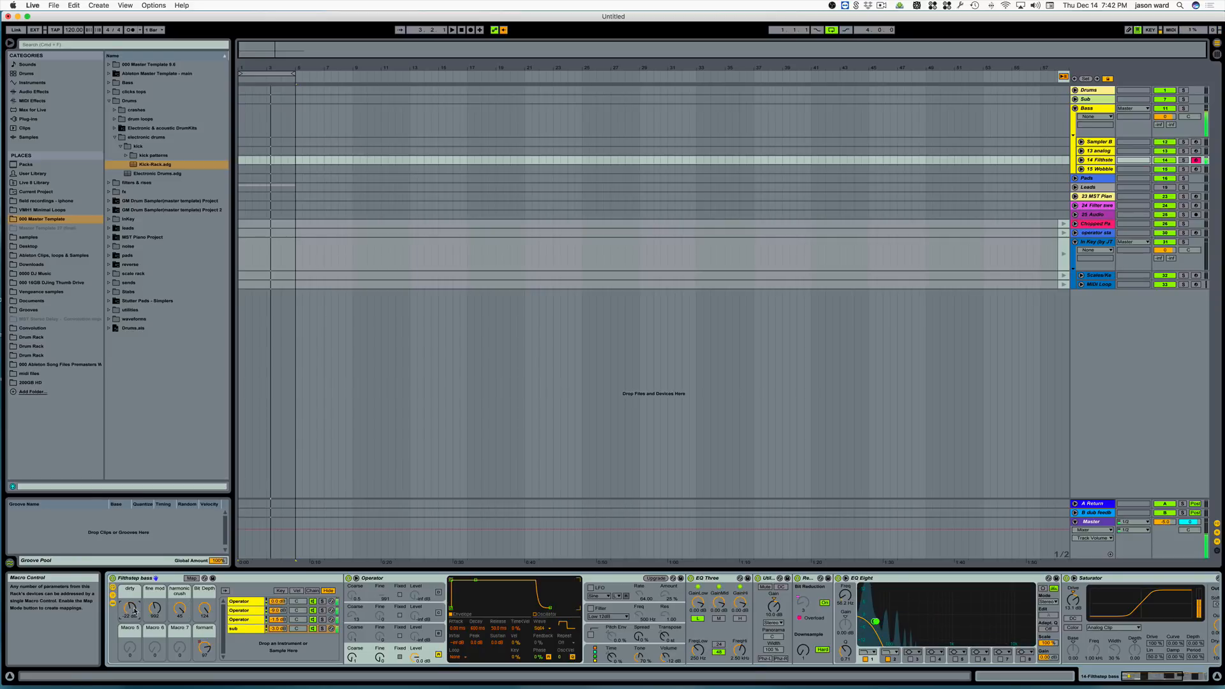
pyautogui.moveTo(204, 609)
pyautogui.mouseDown()
pyautogui.moveTo(204, 635)
pyautogui.moveTo(204, 603)
pyautogui.mouseUp()
pyautogui.moveTo(129, 609); pyautogui.dragTo(130, 601)
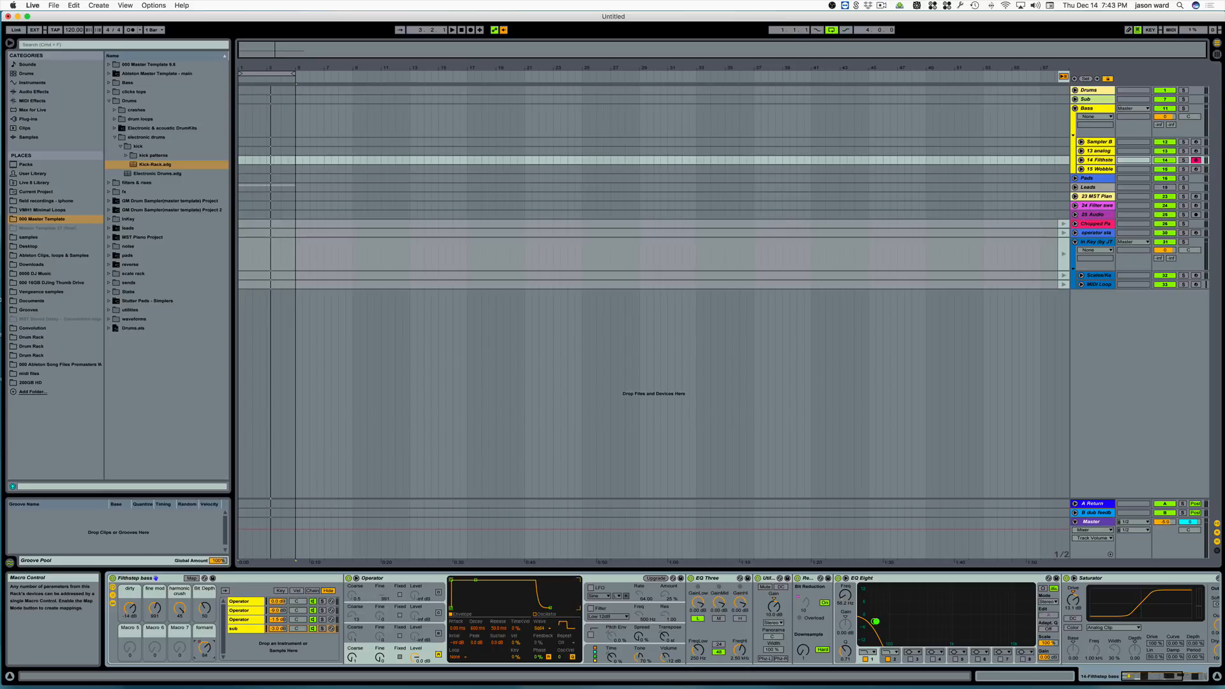
# - Adjust the Filthstep bass rack's formant macro and arm the Wobbler bass track
pyautogui.moveTo(205, 646)
pyautogui.mouseDown()
pyautogui.moveTo(204, 619)
pyautogui.moveTo(206, 658)
pyautogui.mouseUp()
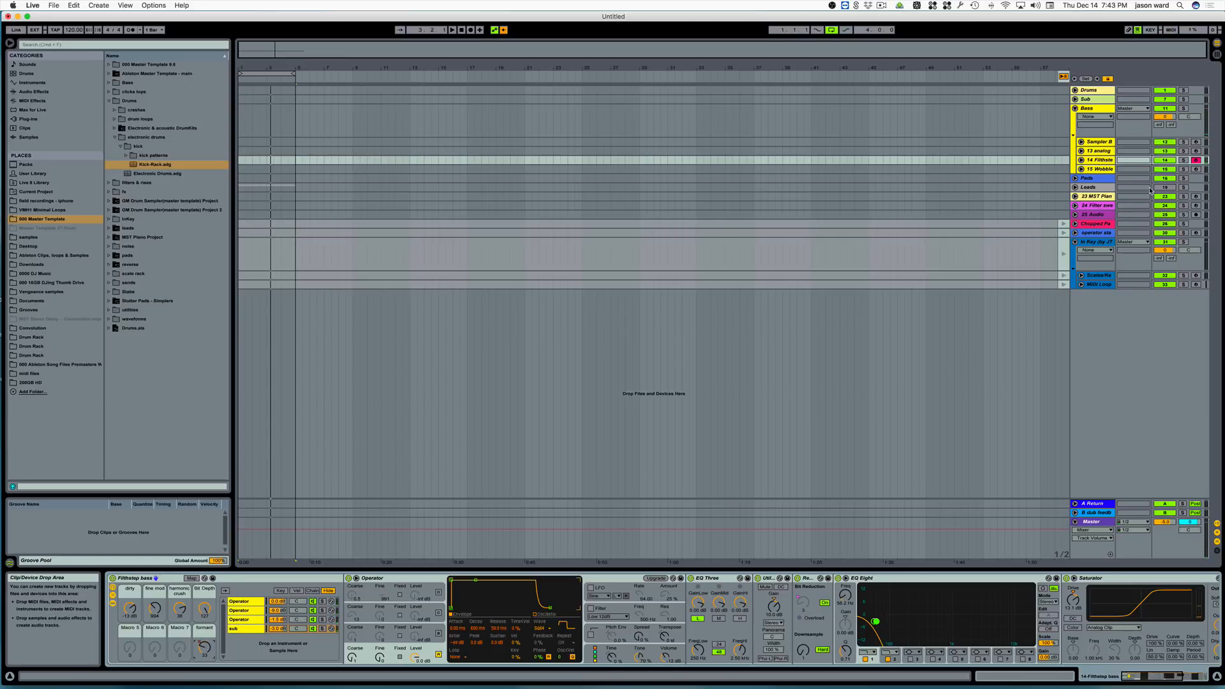
pyautogui.click(1205, 169)
pyautogui.click(1196, 169)
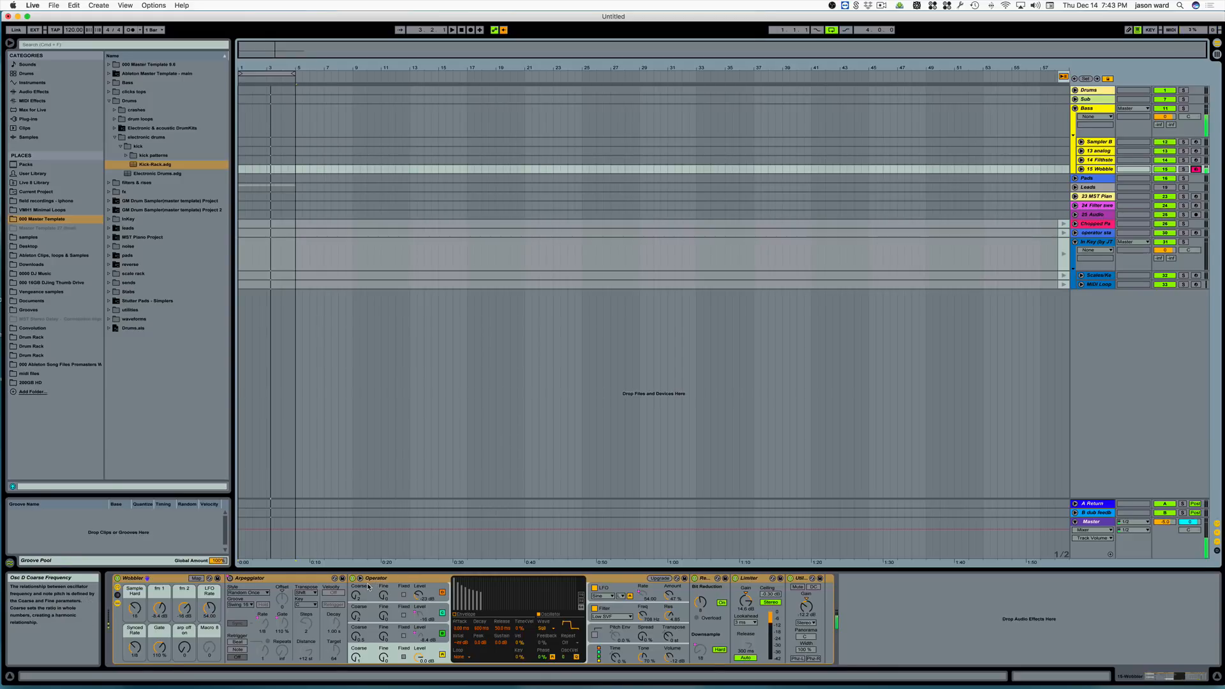
# - Adjust the Wobbler rack's LFO Rate, Sample Hard and arp on/off macros
pyautogui.moveTo(209, 608); pyautogui.dragTo(209, 590)
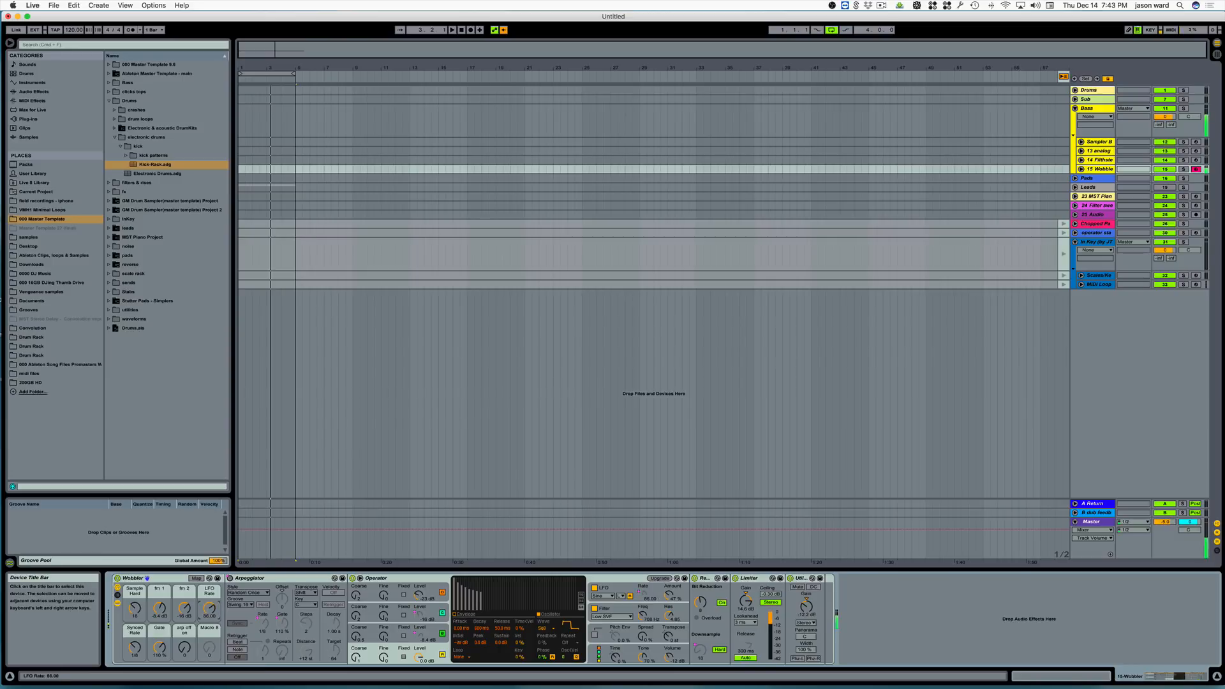
pyautogui.moveTo(209, 608); pyautogui.dragTo(210, 605)
pyautogui.moveTo(135, 608); pyautogui.dragTo(159, 618)
pyautogui.moveTo(179, 643)
pyautogui.mouseDown()
pyautogui.moveTo(179, 606)
pyautogui.moveTo(185, 651)
pyautogui.mouseUp()
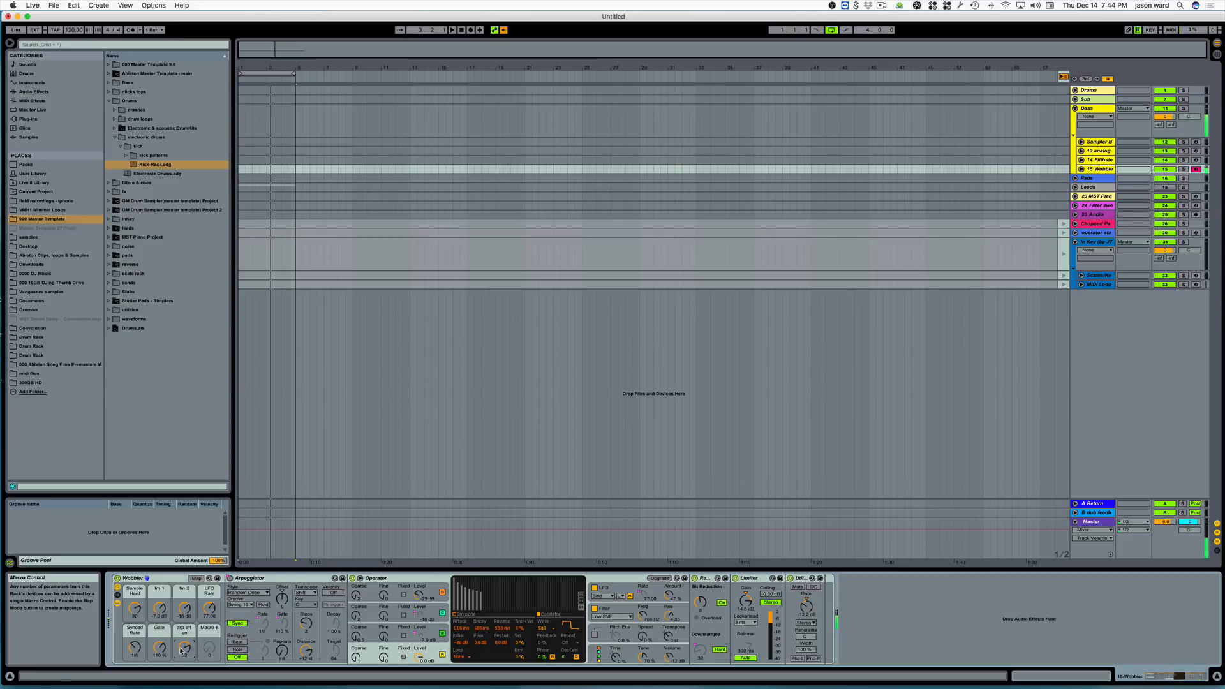
# - Vary the Wobbler rack's Synced Rate, LFO Rate and Gate macros
pyautogui.click(135, 648)
pyautogui.moveTo(134, 648); pyautogui.dragTo(135, 655)
pyautogui.moveTo(210, 609); pyautogui.dragTo(209, 612)
pyautogui.moveTo(209, 614); pyautogui.dragTo(210, 612)
pyautogui.moveTo(161, 644); pyautogui.dragTo(161, 646)
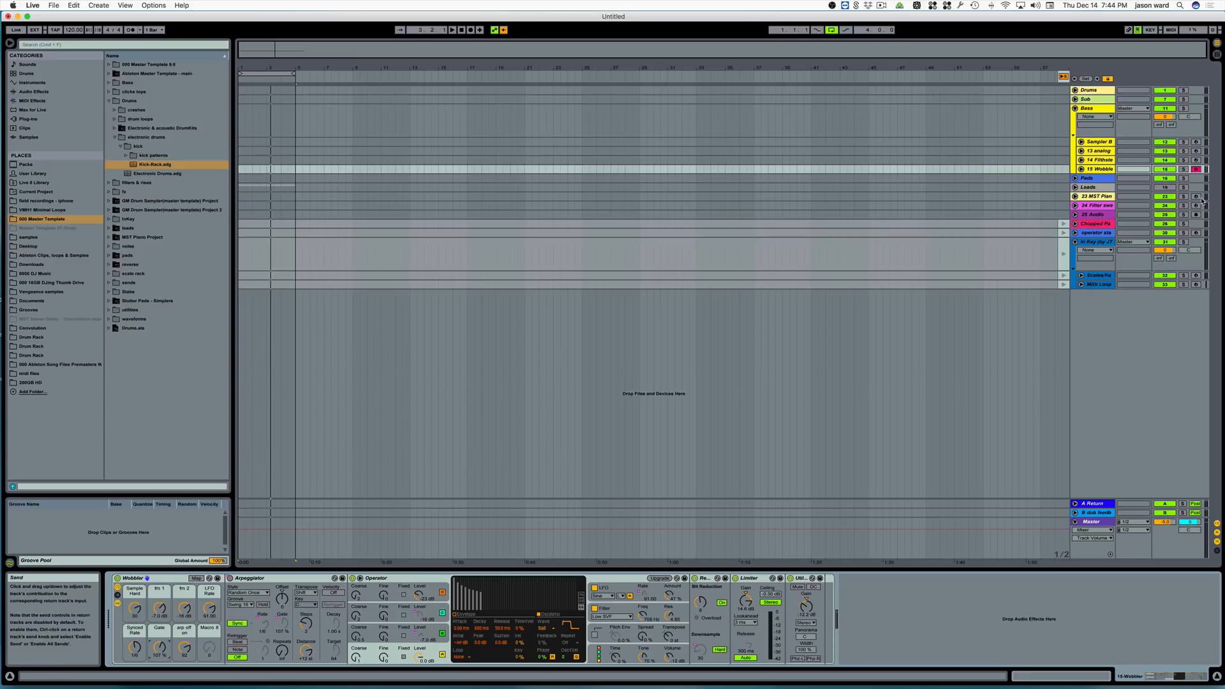
# - Collapse the Bass group, expand the Pads group and select its sampler pads track
pyautogui.click(1075, 109)
pyautogui.click(1075, 118)
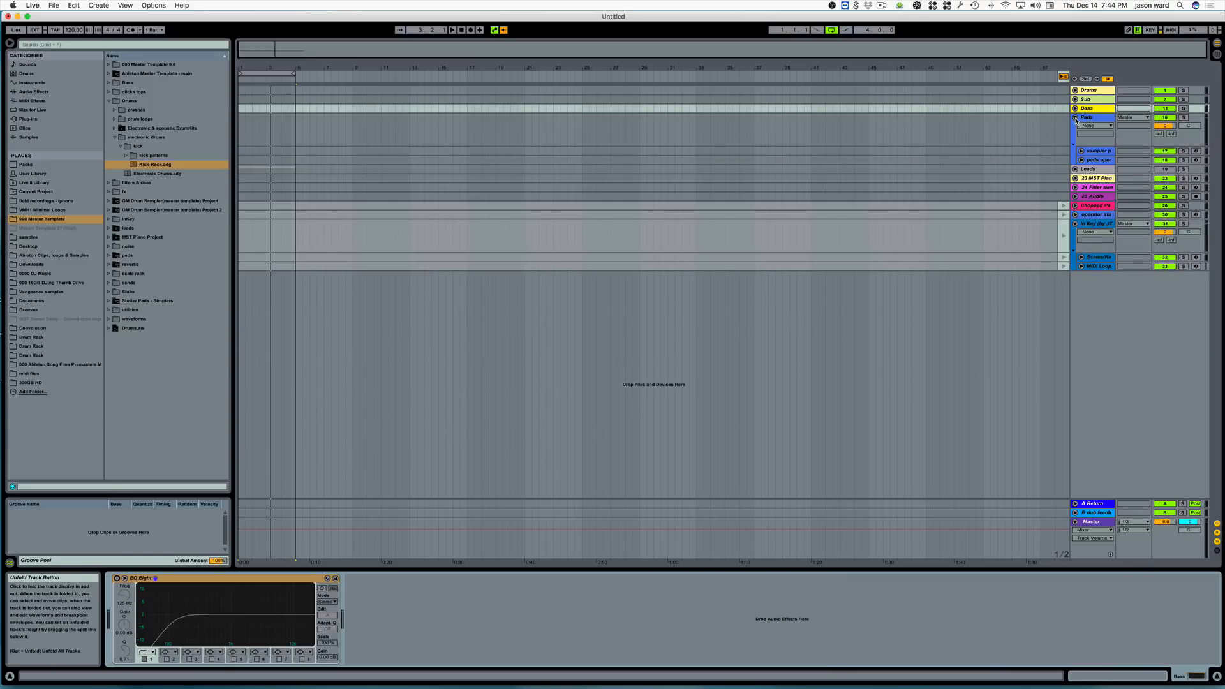
pyautogui.click(1108, 152)
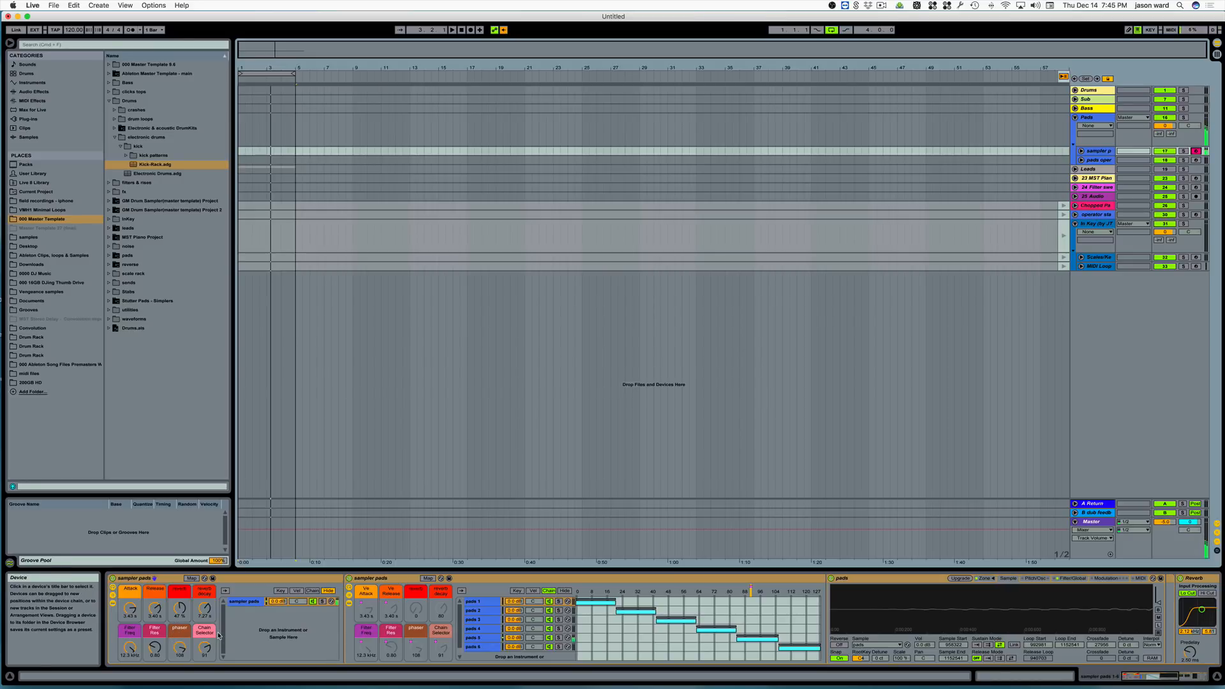
# - Adjust the sampler pads rack's Filter Res and Filter Freq macros and move its Chain Selector to pads 2
pyautogui.moveTo(147, 653); pyautogui.dragTo(154, 638)
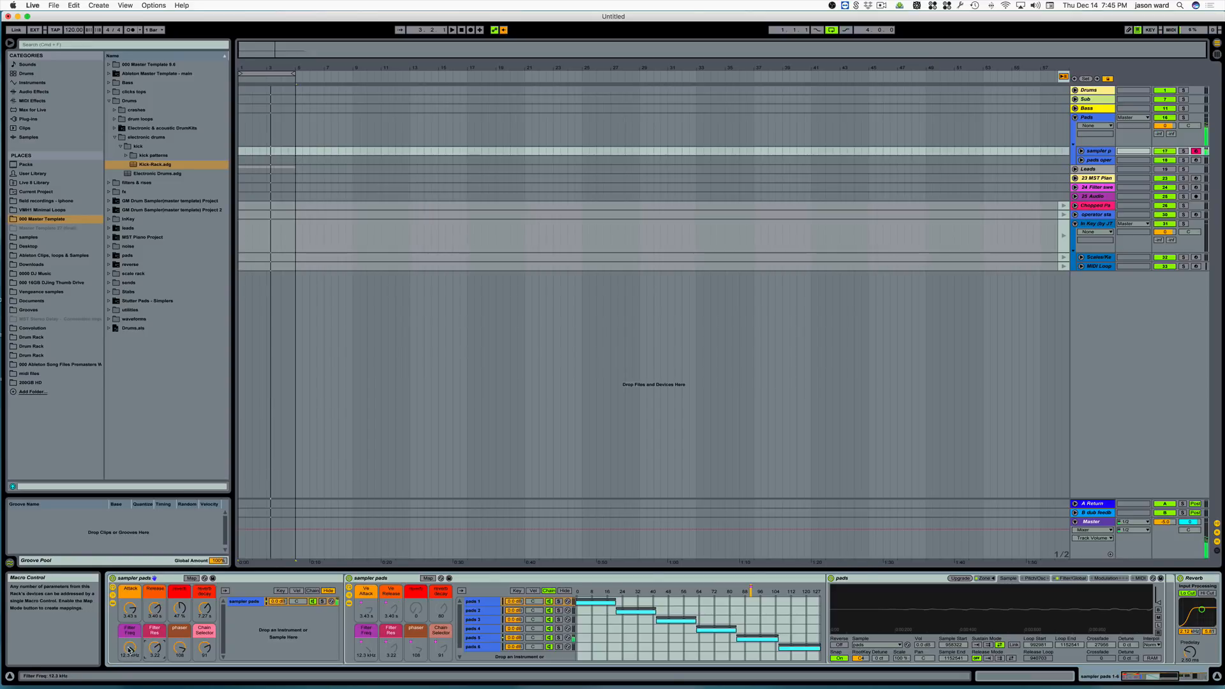
pyautogui.moveTo(367, 647); pyautogui.dragTo(367, 667)
pyautogui.moveTo(129, 648); pyautogui.dragTo(129, 631)
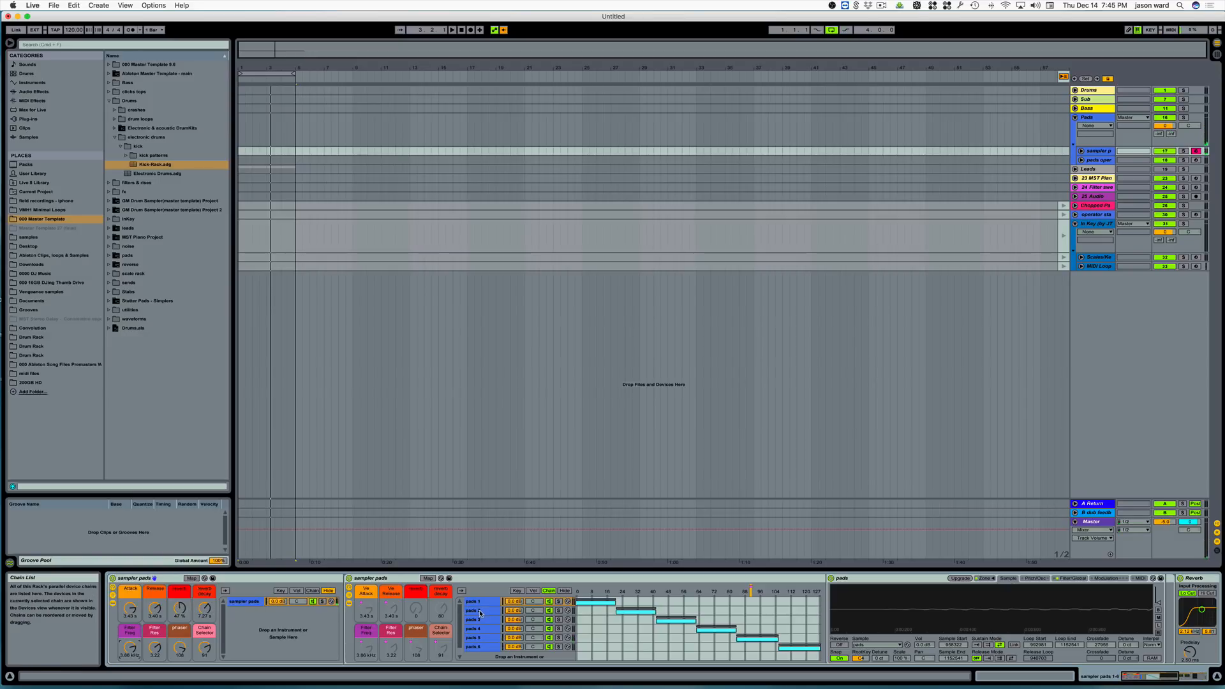
pyautogui.moveTo(204, 648)
pyautogui.mouseDown()
pyautogui.moveTo(204, 666)
pyautogui.moveTo(205, 637)
pyautogui.mouseUp()
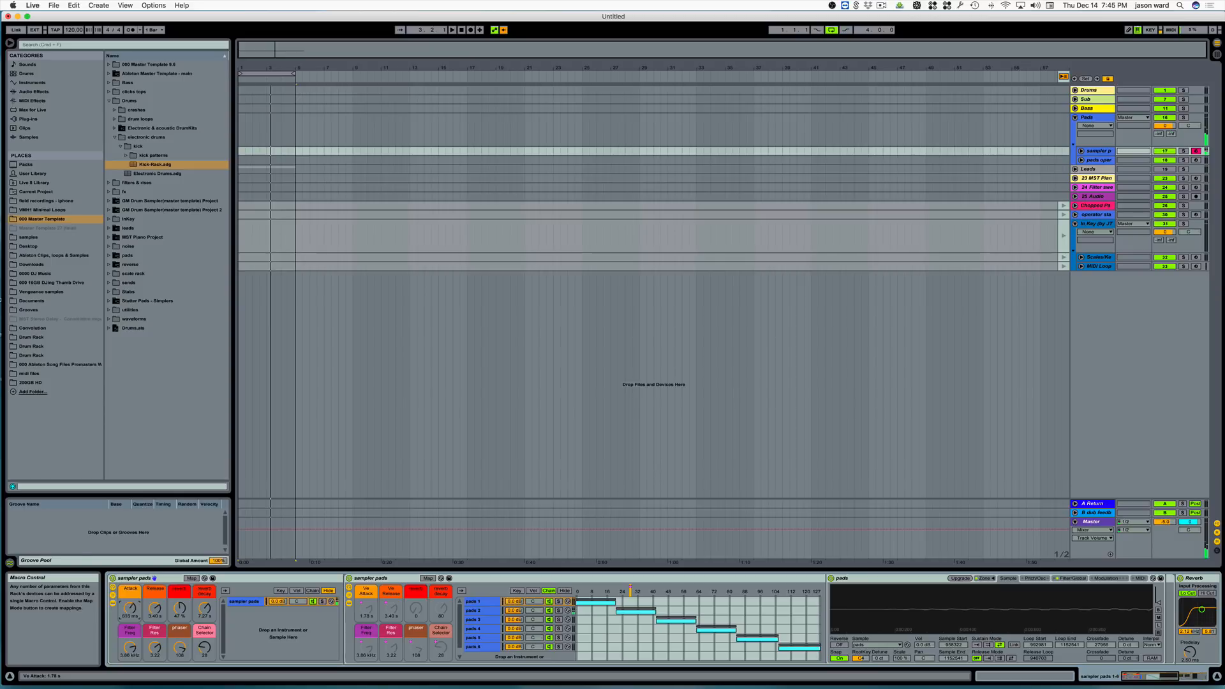
# - Adjust the sampler pads rack's Attack, reverb and reverb decay macros
pyautogui.moveTo(130, 611); pyautogui.dragTo(131, 609)
pyautogui.moveTo(179, 608); pyautogui.dragTo(180, 608)
pyautogui.moveTo(204, 608); pyautogui.dragTo(205, 600)
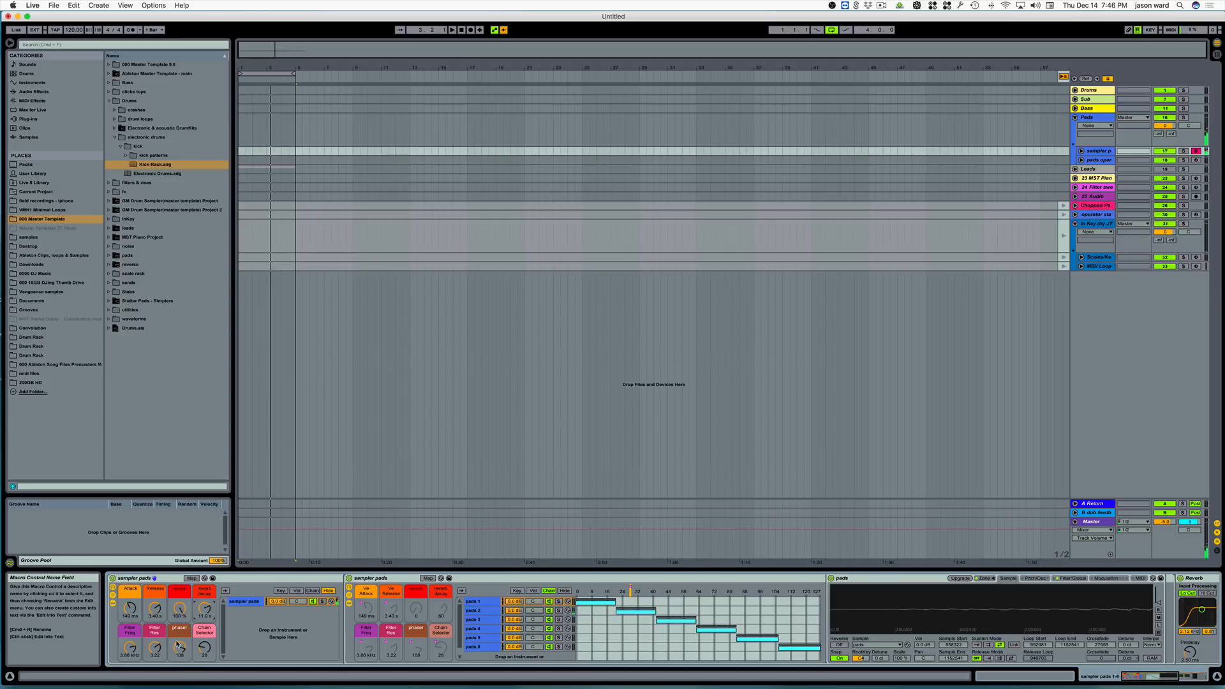
# - Move the sampler pads Chain Selector through pads 4 to pads 6 while varying the phaser, reverb decay and Filter Freq macros
pyautogui.moveTo(205, 653); pyautogui.dragTo(205, 651)
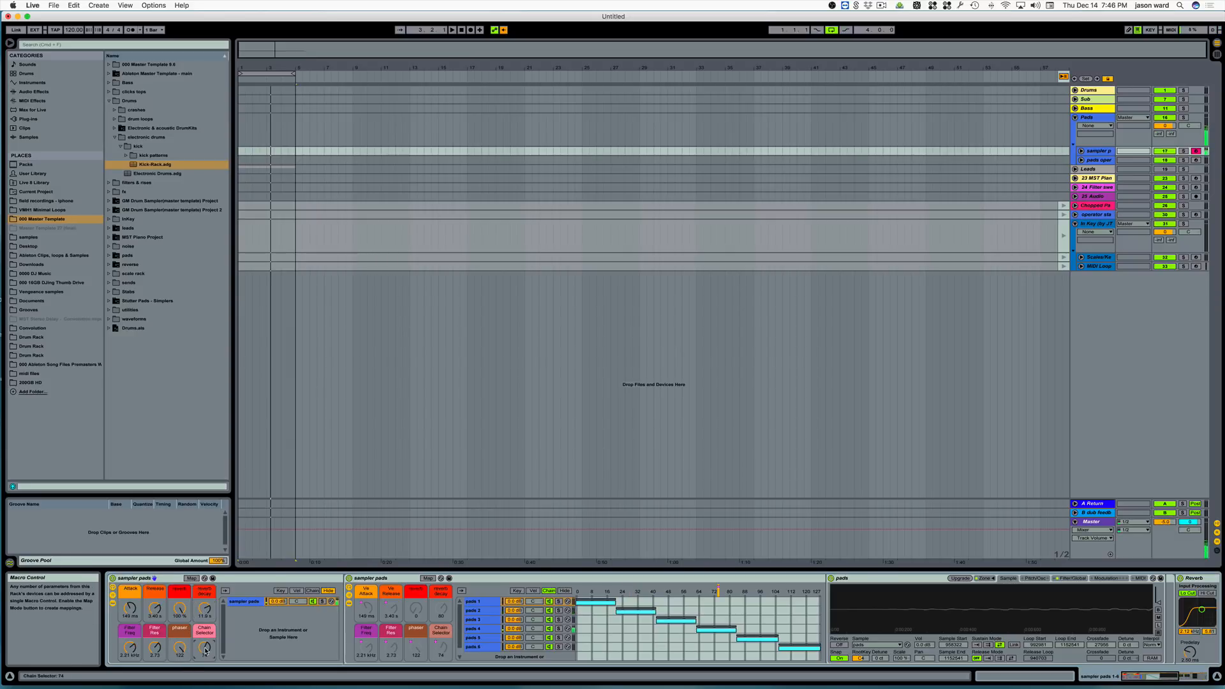
pyautogui.moveTo(179, 647); pyautogui.dragTo(180, 612)
pyautogui.moveTo(200, 615); pyautogui.dragTo(200, 618)
pyautogui.moveTo(130, 648)
pyautogui.mouseDown()
pyautogui.moveTo(202, 639)
pyautogui.moveTo(204, 650)
pyautogui.mouseUp()
pyautogui.moveTo(205, 648); pyautogui.dragTo(204, 647)
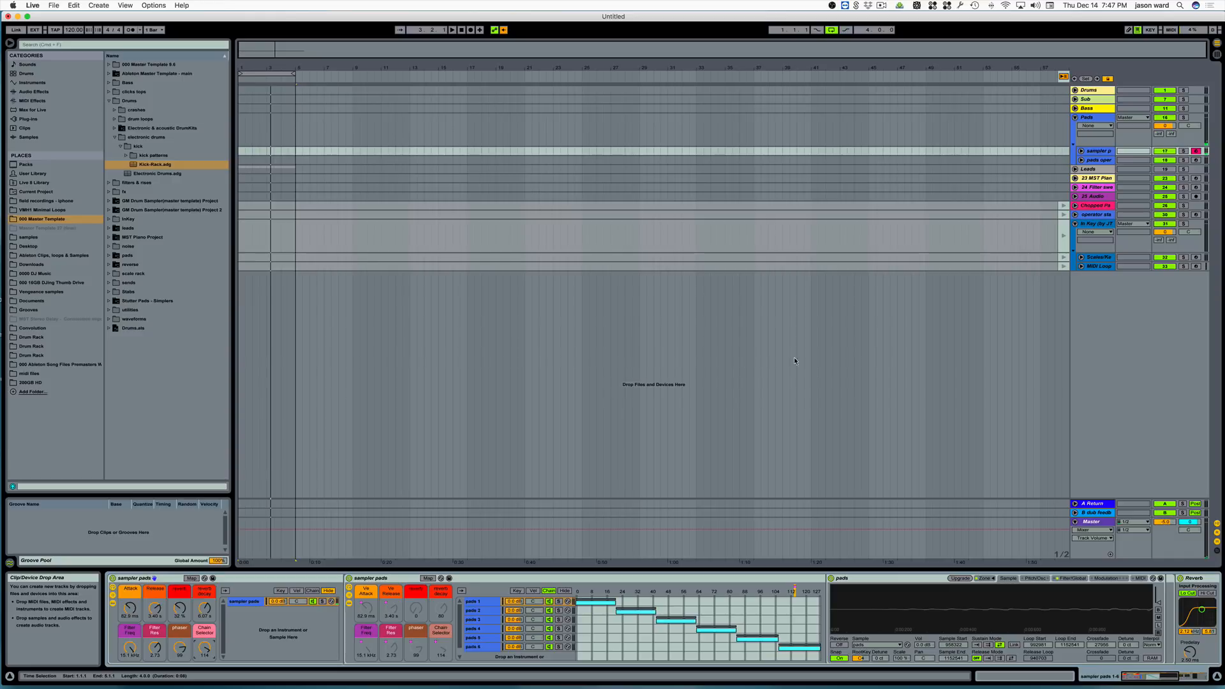
# - Select the pads operator track and sweep its rack's Filter Freq macro up and back down
pyautogui.click(1098, 160)
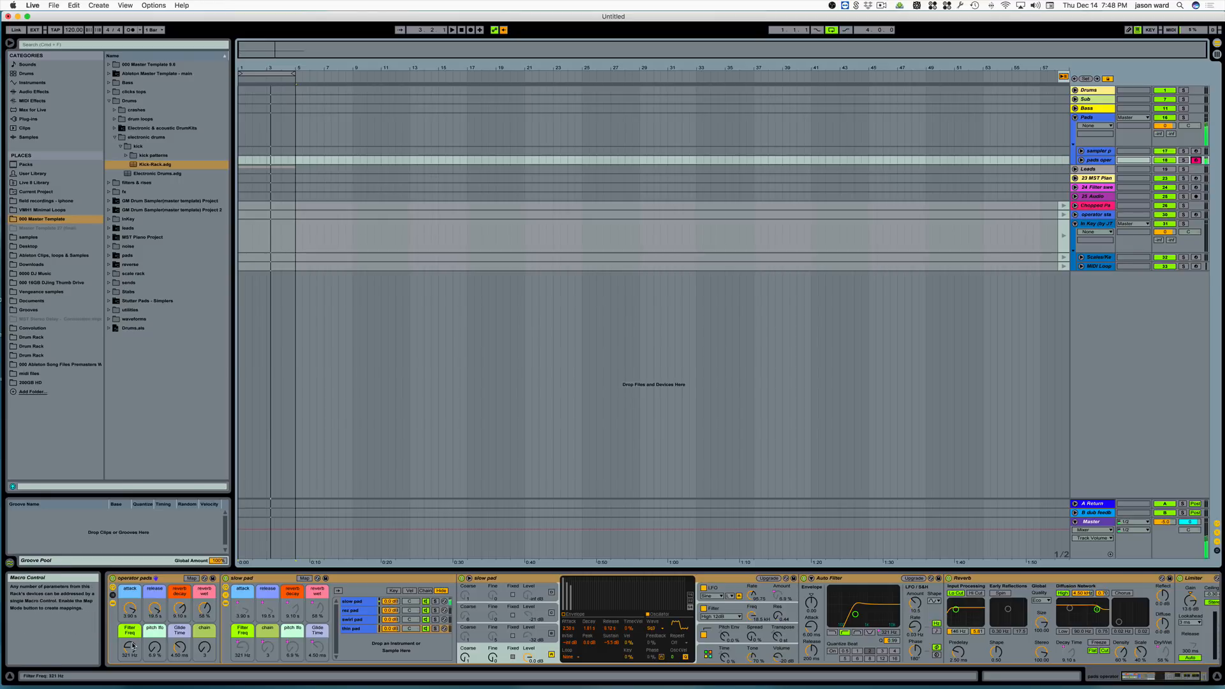
pyautogui.moveTo(129, 647)
pyautogui.mouseDown()
pyautogui.moveTo(129, 625)
pyautogui.moveTo(132, 646)
pyautogui.mouseUp()
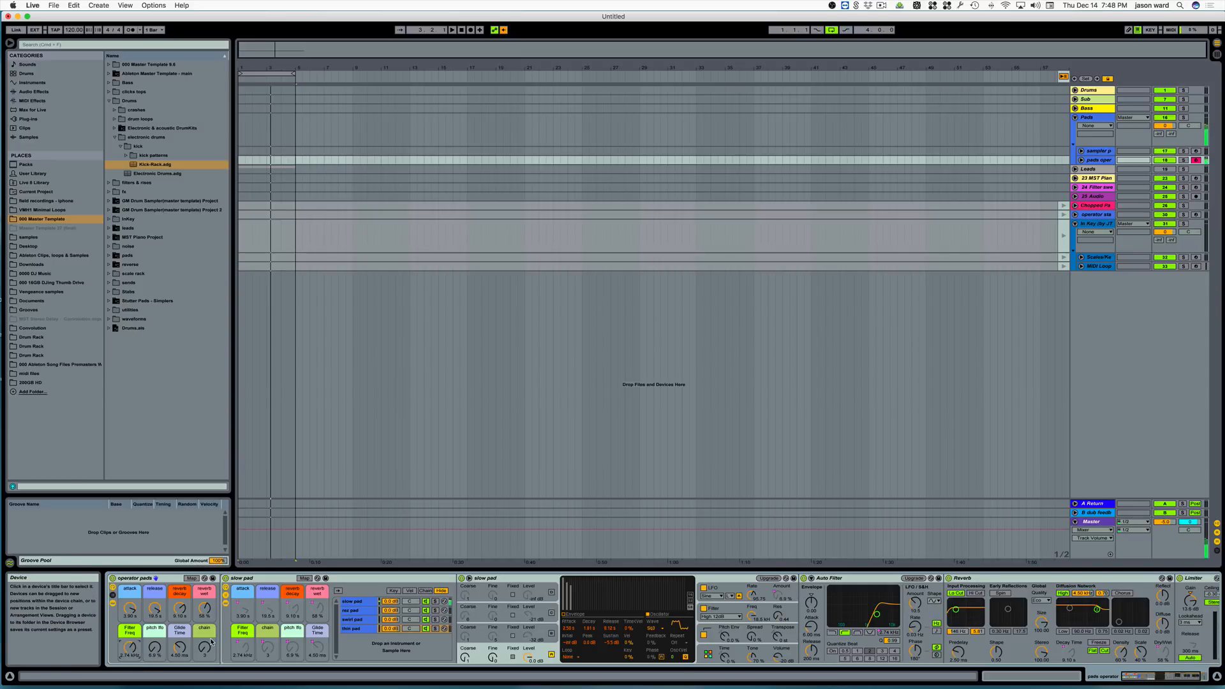
pyautogui.moveTo(132, 647); pyautogui.dragTo(132, 663)
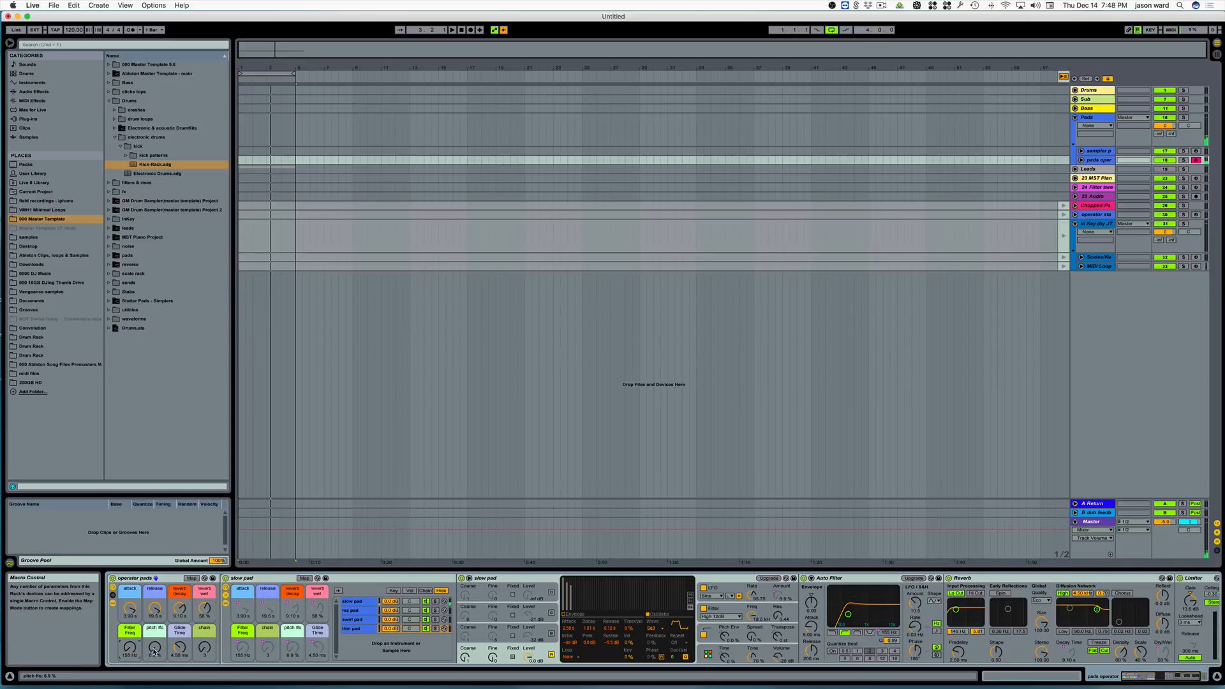
# - Adjust the operator pads rack's pitch lfo and Glide Time macros
pyautogui.moveTo(154, 646); pyautogui.dragTo(155, 639)
pyautogui.moveTo(152, 648); pyautogui.dragTo(153, 646)
pyautogui.moveTo(181, 648); pyautogui.dragTo(181, 654)
pyautogui.moveTo(180, 648); pyautogui.dragTo(180, 643)
pyautogui.moveTo(179, 649); pyautogui.dragTo(179, 655)
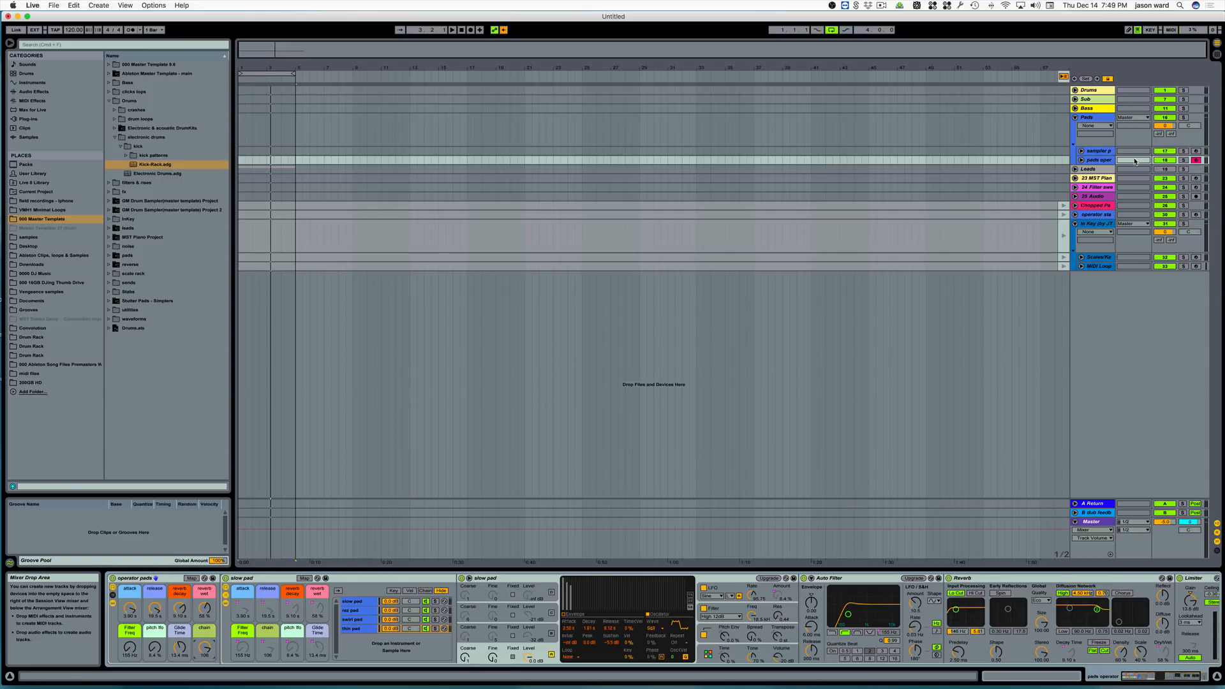
# - Collapse the Pads group, expand the Leads group and arm its leads operator track
pyautogui.click(1075, 118)
pyautogui.click(1075, 127)
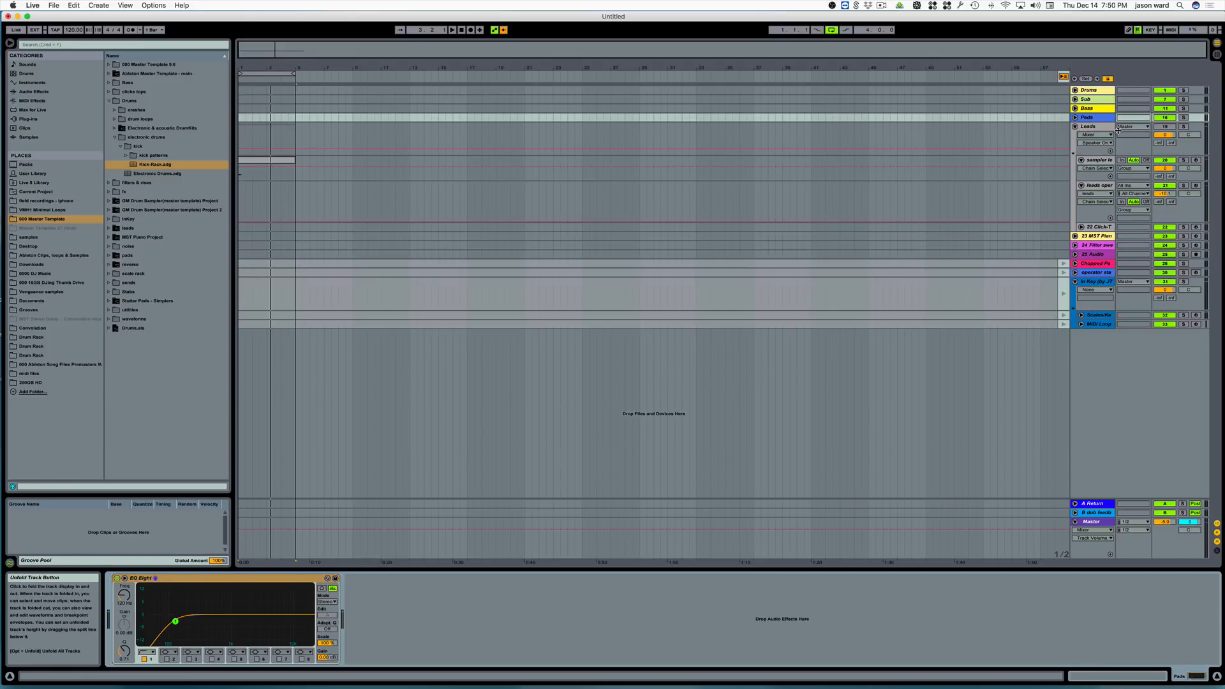
pyautogui.click(1194, 186)
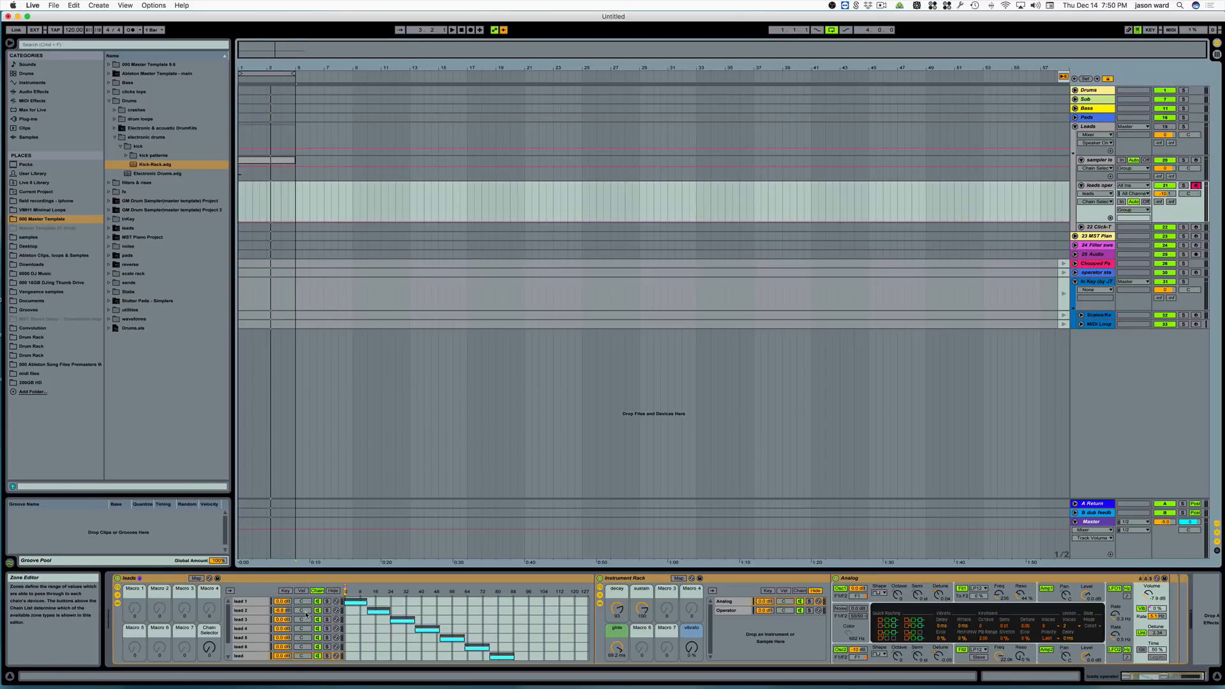
# - Move the leads rack's Chain Selector through lead 2 to lead 4
pyautogui.moveTo(210, 653); pyautogui.dragTo(211, 648)
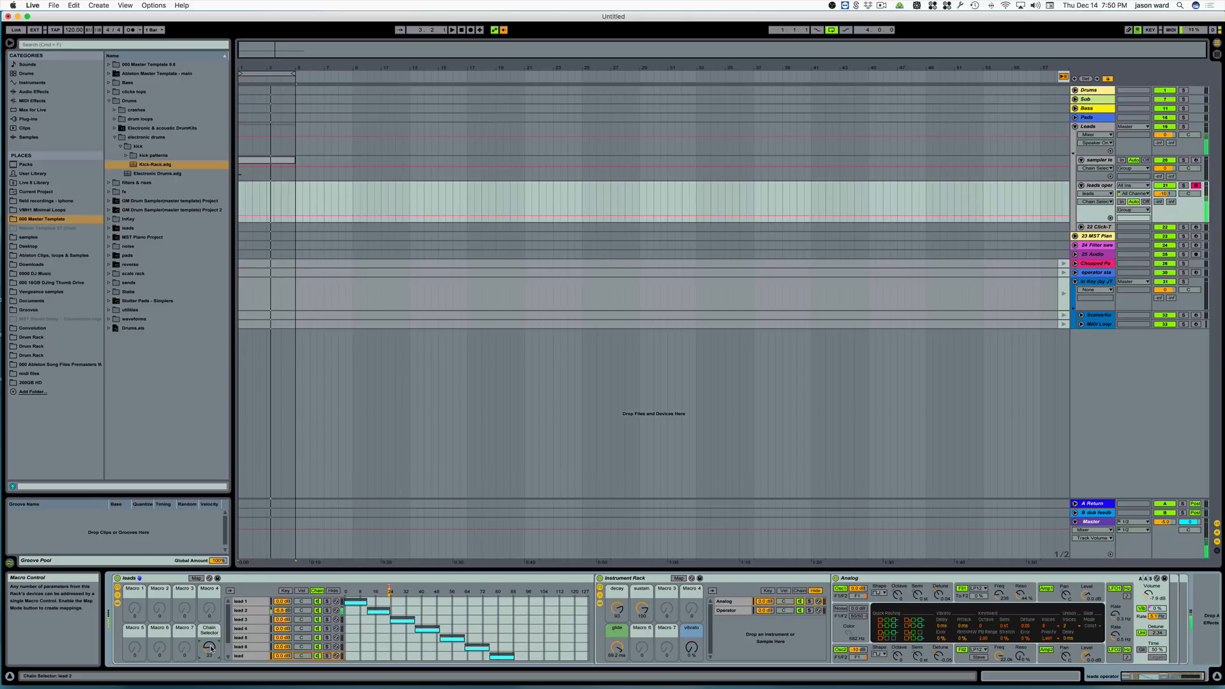
pyautogui.hscroll(2, 807, 612)
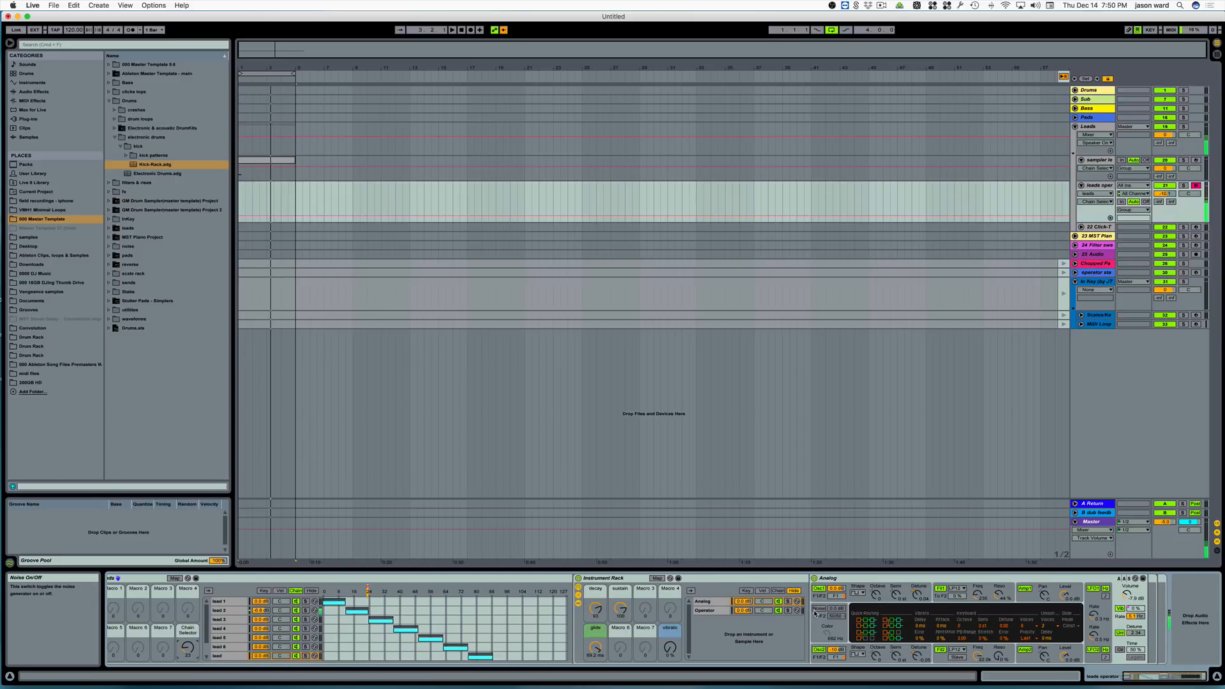
pyautogui.hscroll(-2, 810, 614)
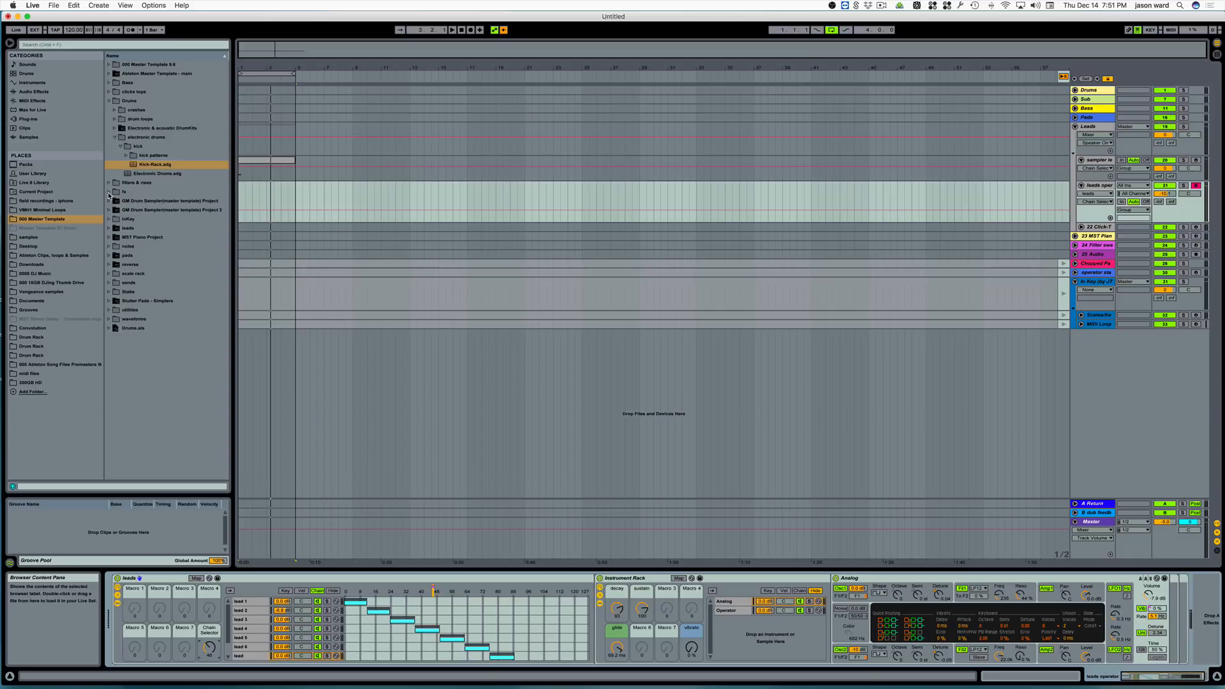
# - Add "delay verb rack chain - cpu saver" from the fx folder after the leads instrument and try its fx chain 1 and 2 macros
pyautogui.click(112, 193)
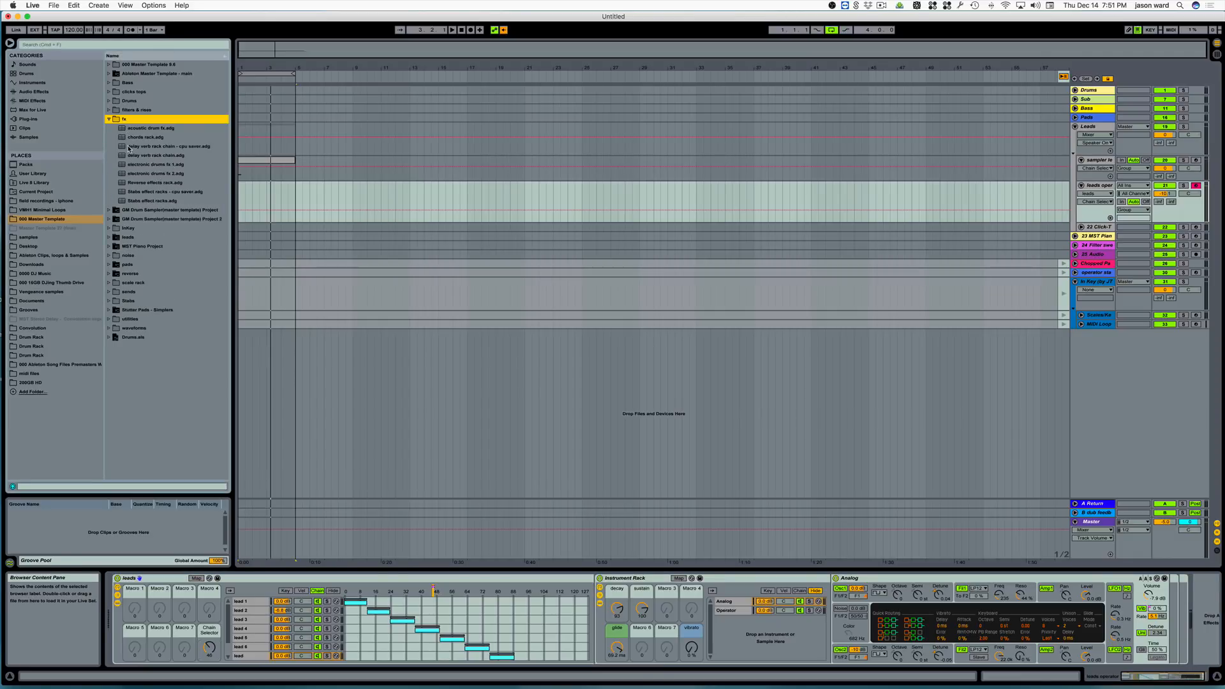
pyautogui.moveTo(123, 148); pyautogui.dragTo(1207, 611)
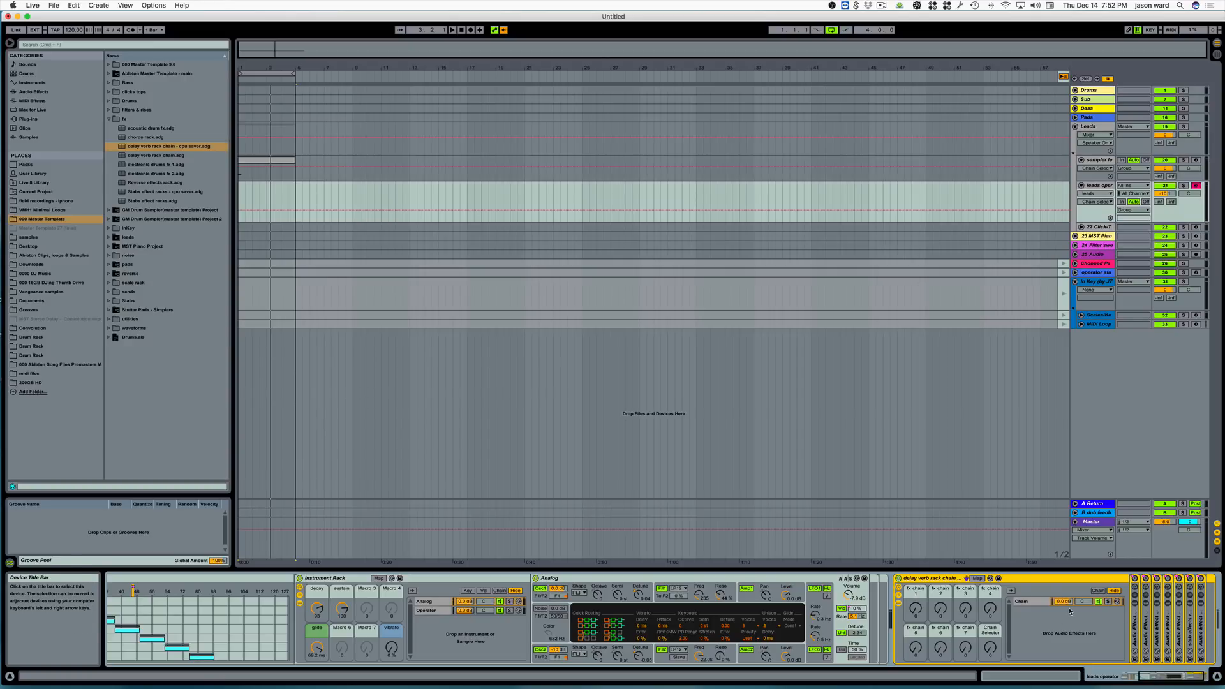
pyautogui.moveTo(916, 610); pyautogui.dragTo(915, 593)
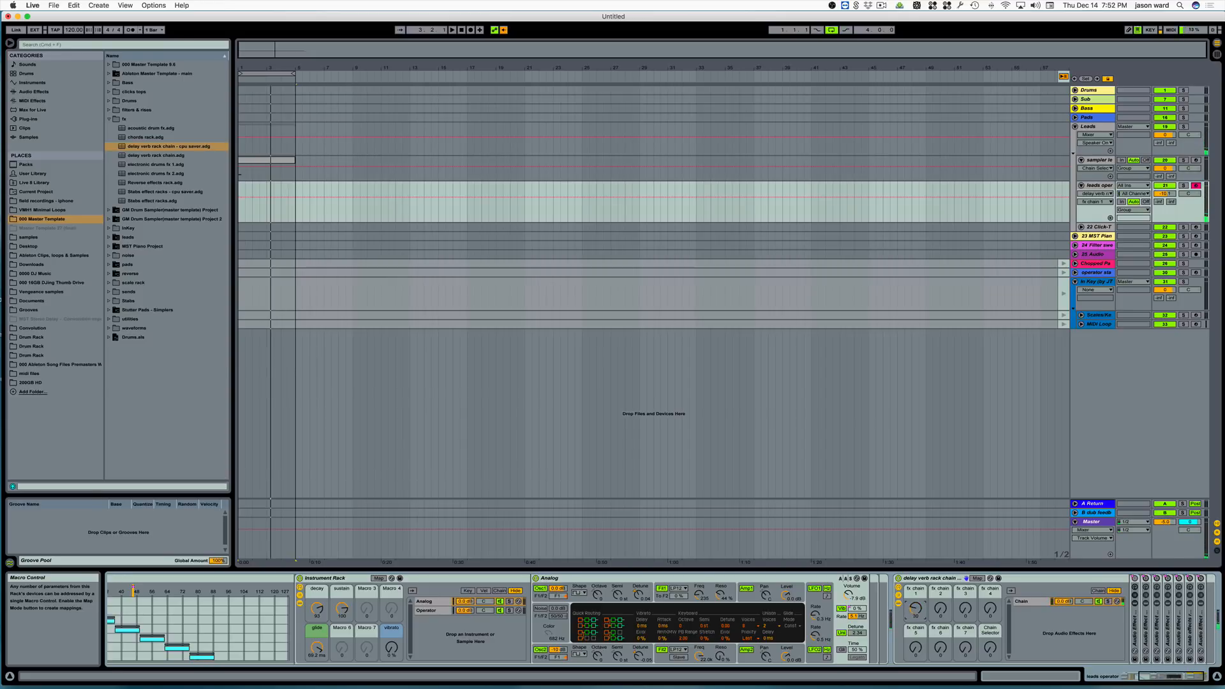
pyautogui.moveTo(916, 609); pyautogui.dragTo(915, 675)
pyautogui.moveTo(940, 609); pyautogui.dragTo(940, 528)
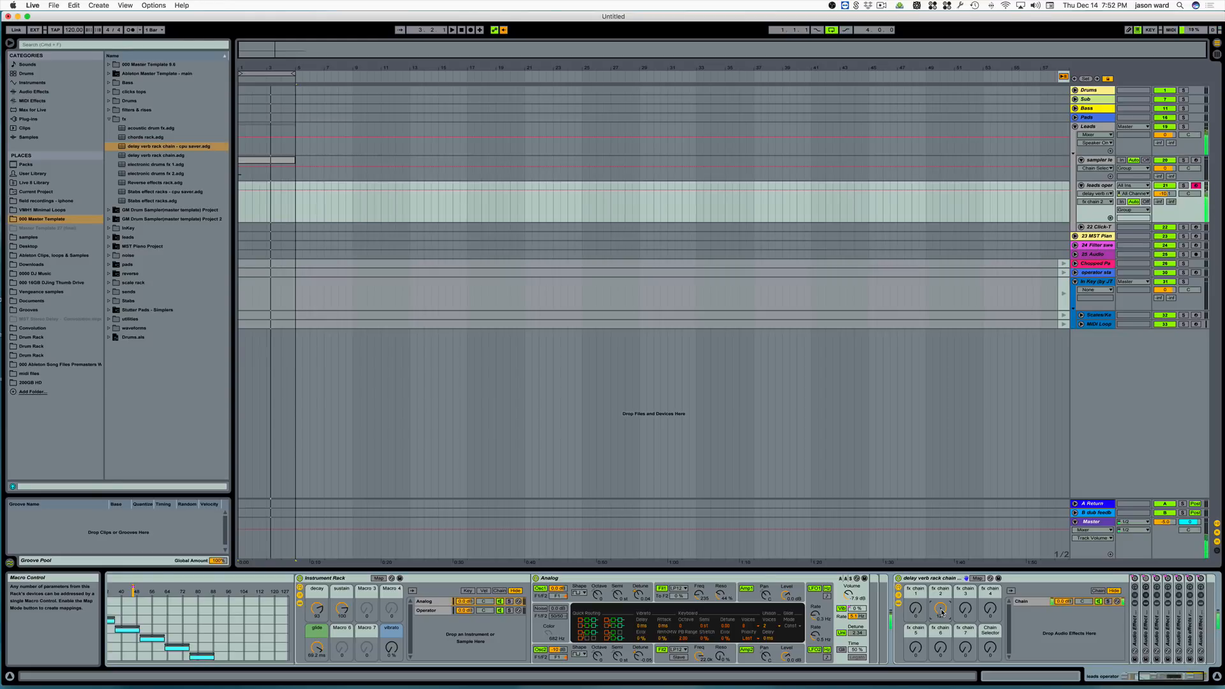
# - Try the delay verb rack's fx chain 3, 7 and 4 macros on lead 5 and move the leads Chain Selector to lead 6
pyautogui.hscroll(-5, 941, 613)
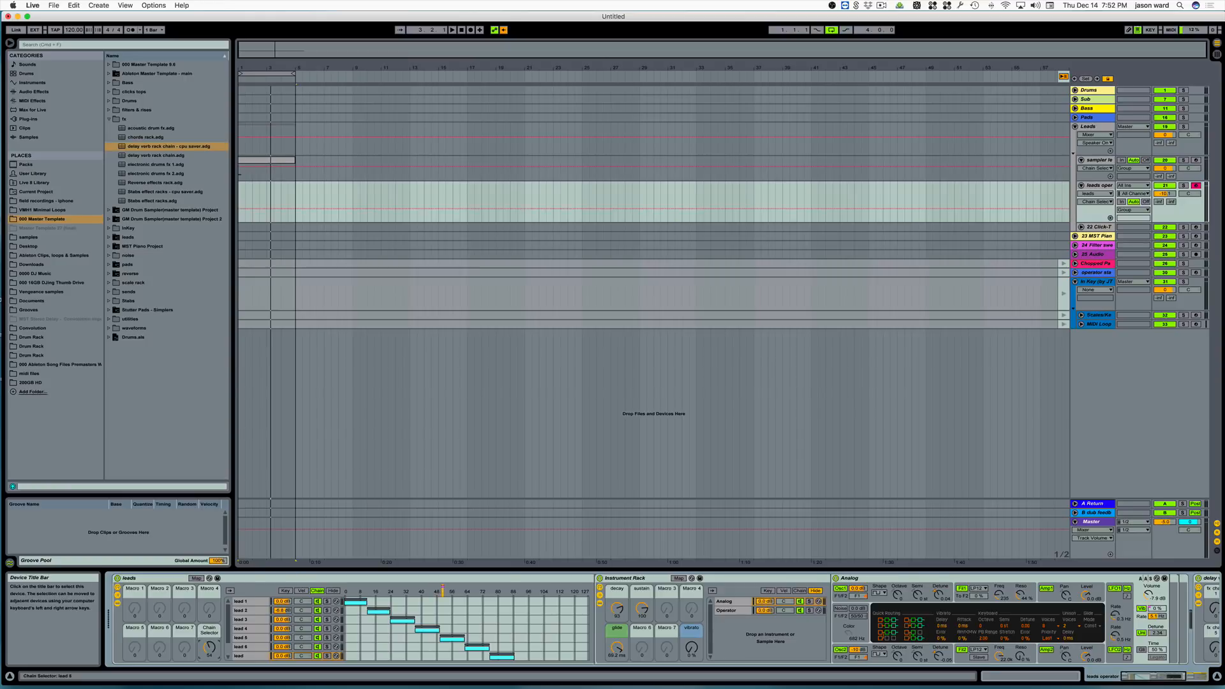
pyautogui.hscroll(5, 889, 610)
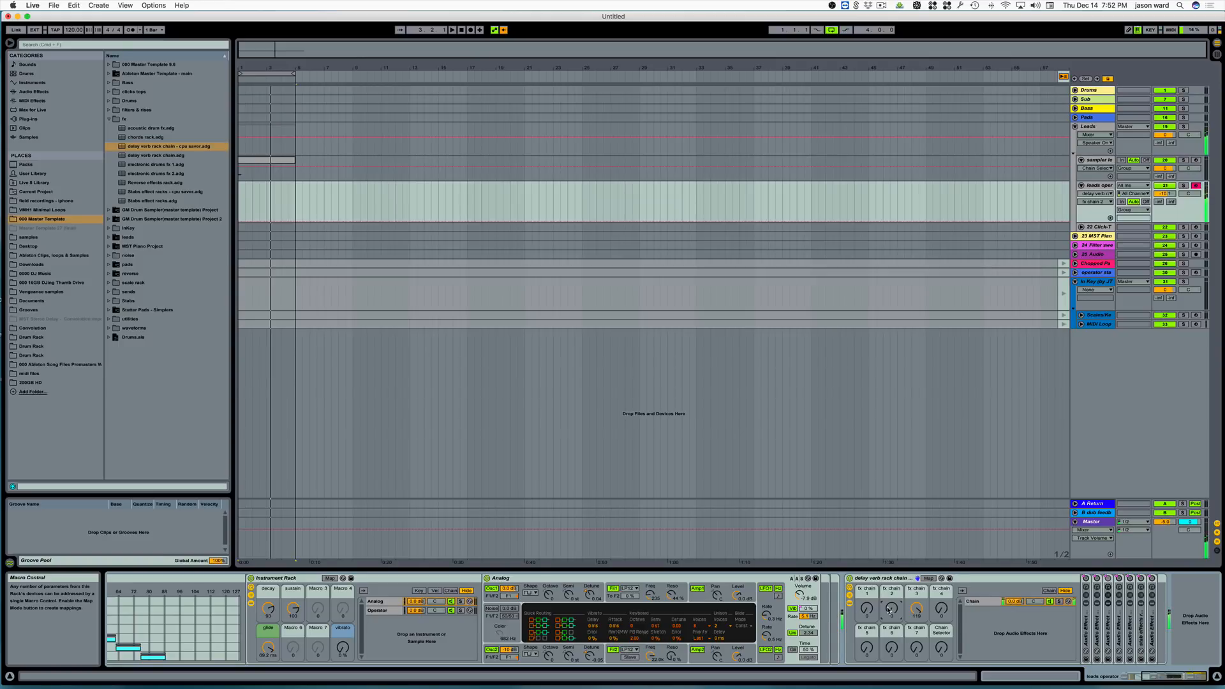
pyautogui.moveTo(916, 648); pyautogui.dragTo(916, 593)
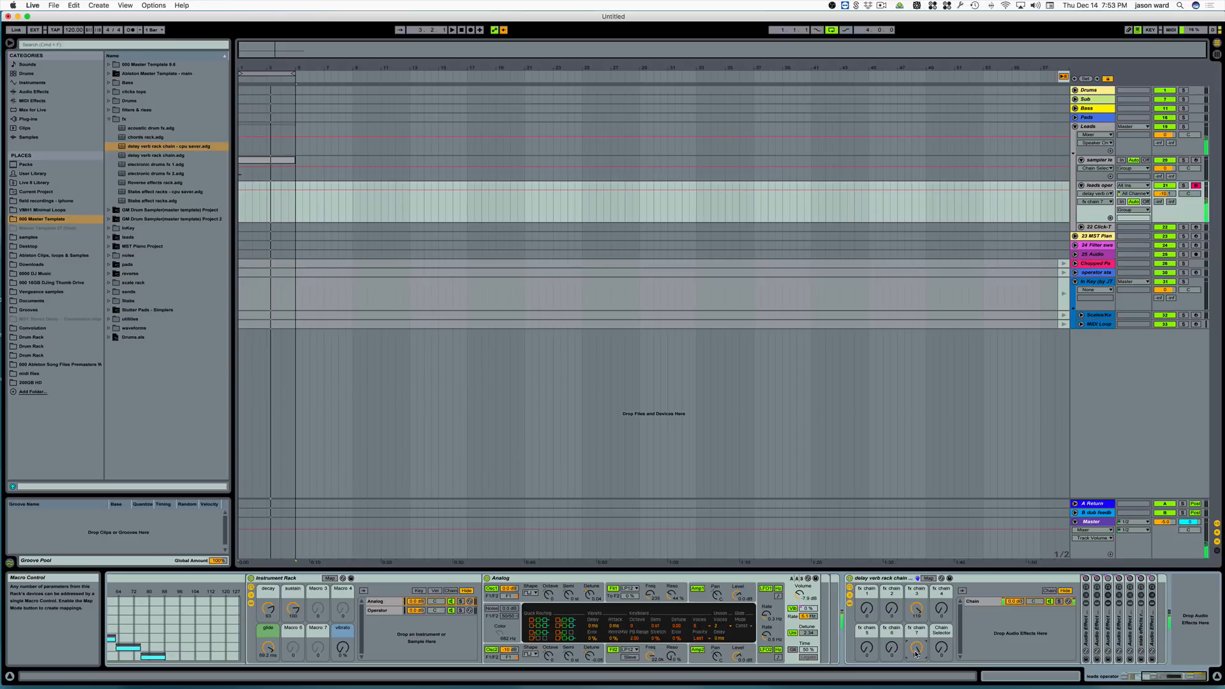
pyautogui.moveTo(916, 652); pyautogui.dragTo(917, 685)
pyautogui.moveTo(916, 610); pyautogui.dragTo(943, 540)
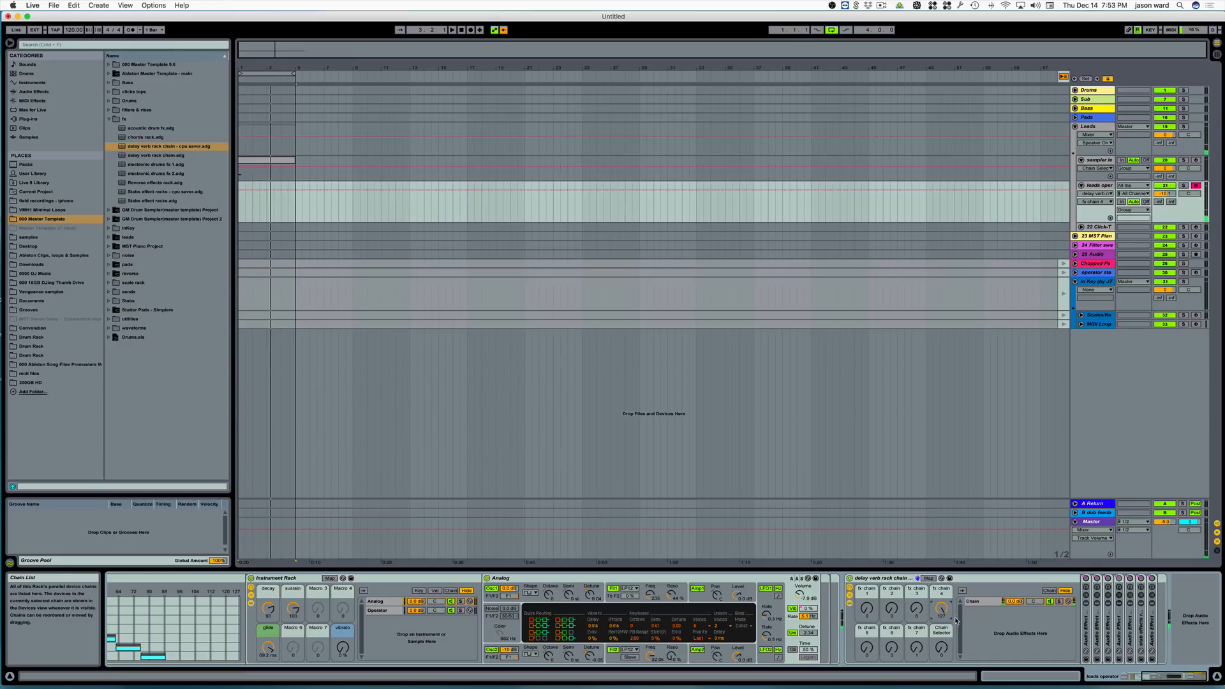
pyautogui.hscroll(-5, 708, 632)
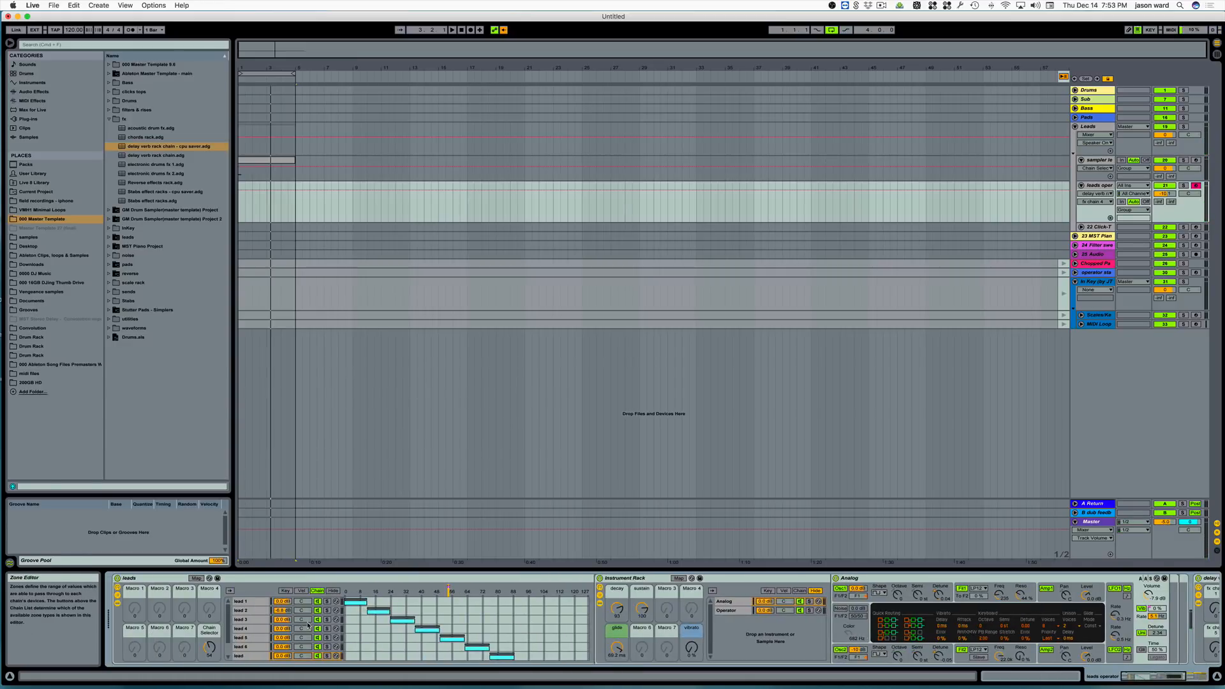
pyautogui.moveTo(210, 648); pyautogui.dragTo(210, 638)
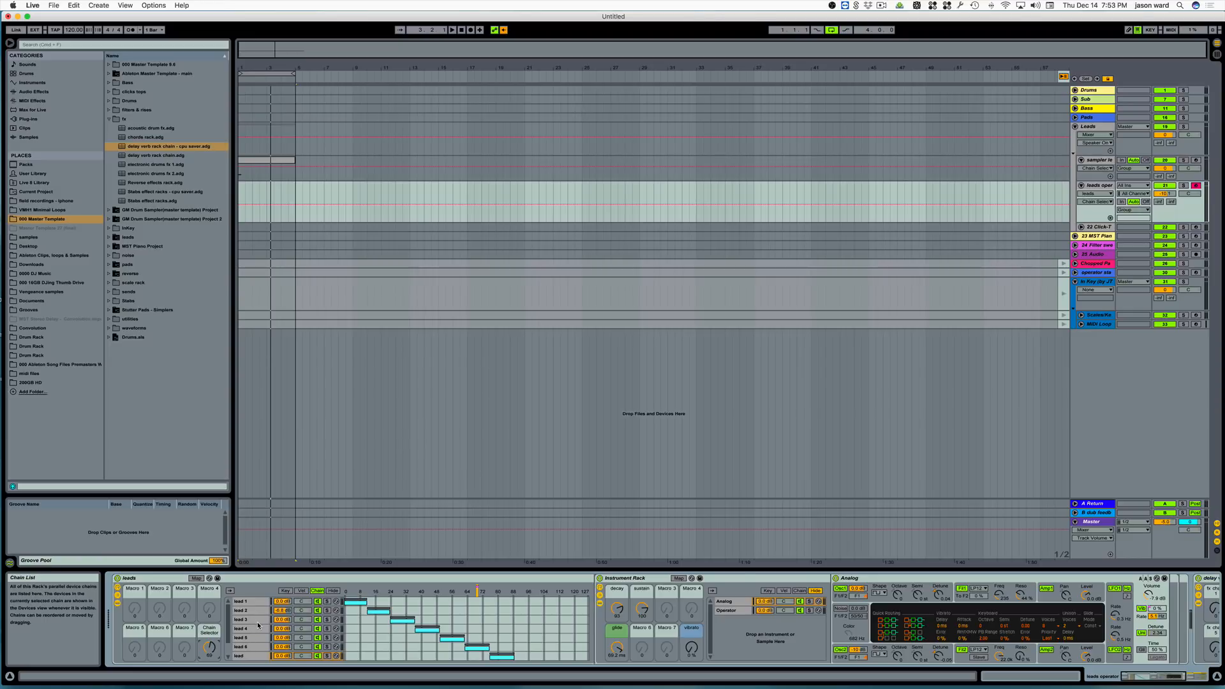
# - Collapse the Leads group and open the racks of the MST Piano and Filter sweep tracks in turn
pyautogui.click(1075, 129)
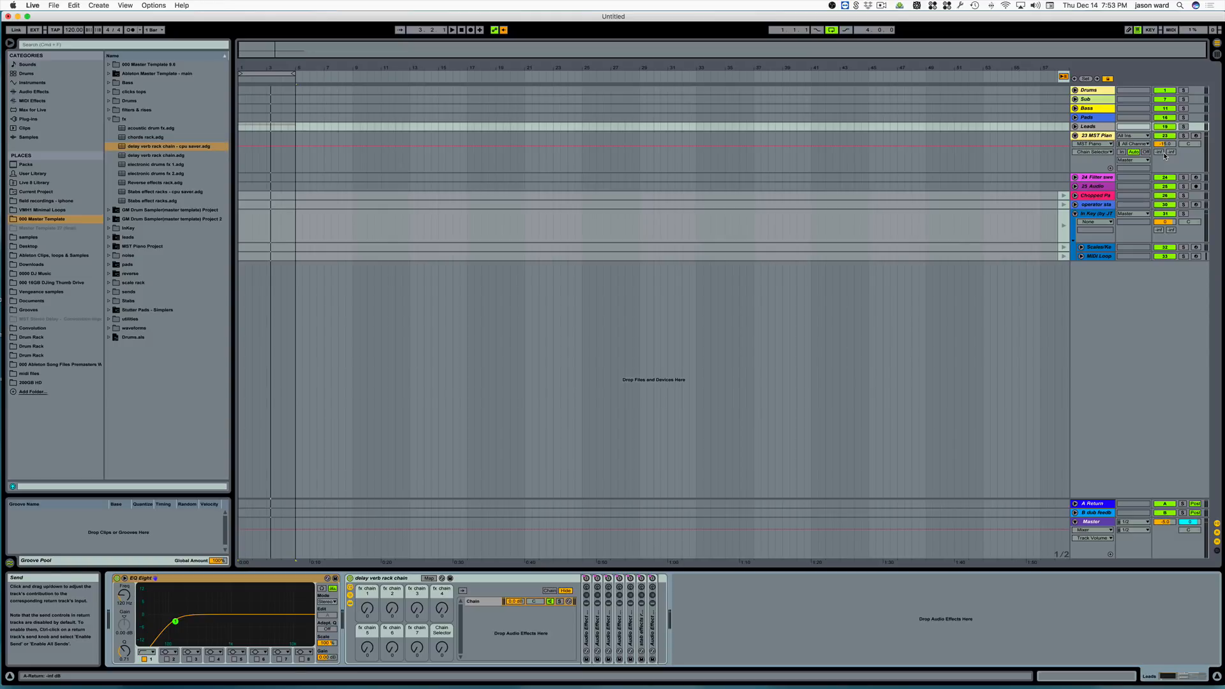
pyautogui.click(1164, 156)
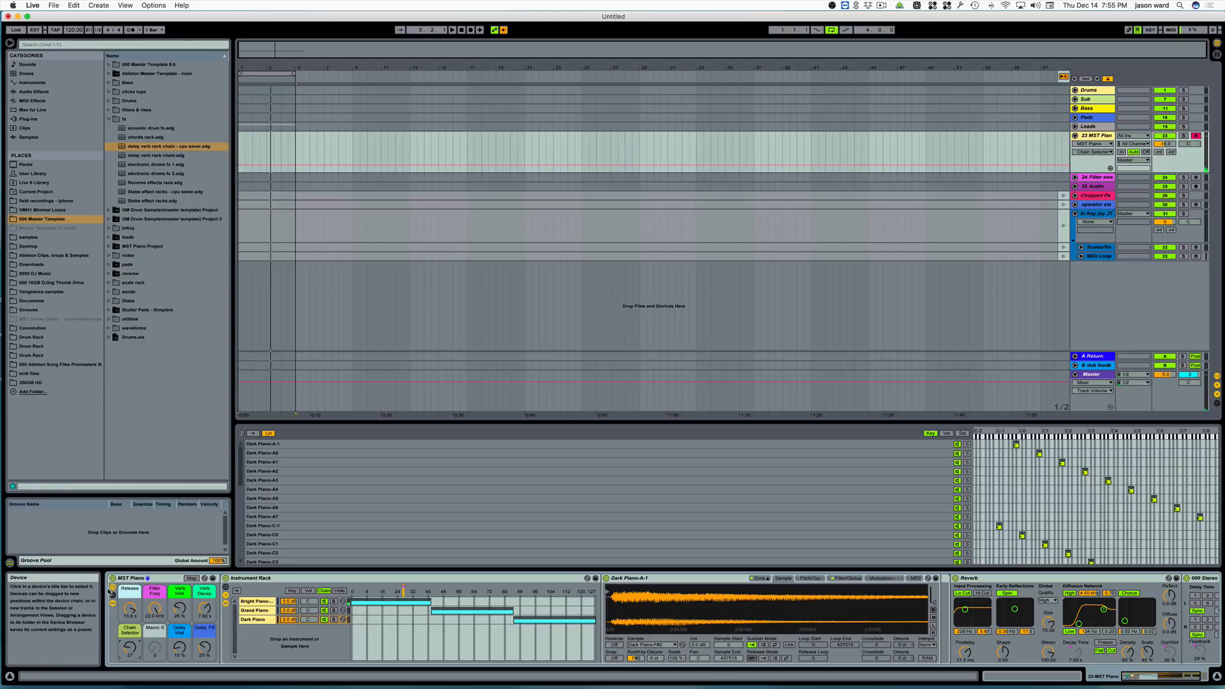
pyautogui.click(1098, 178)
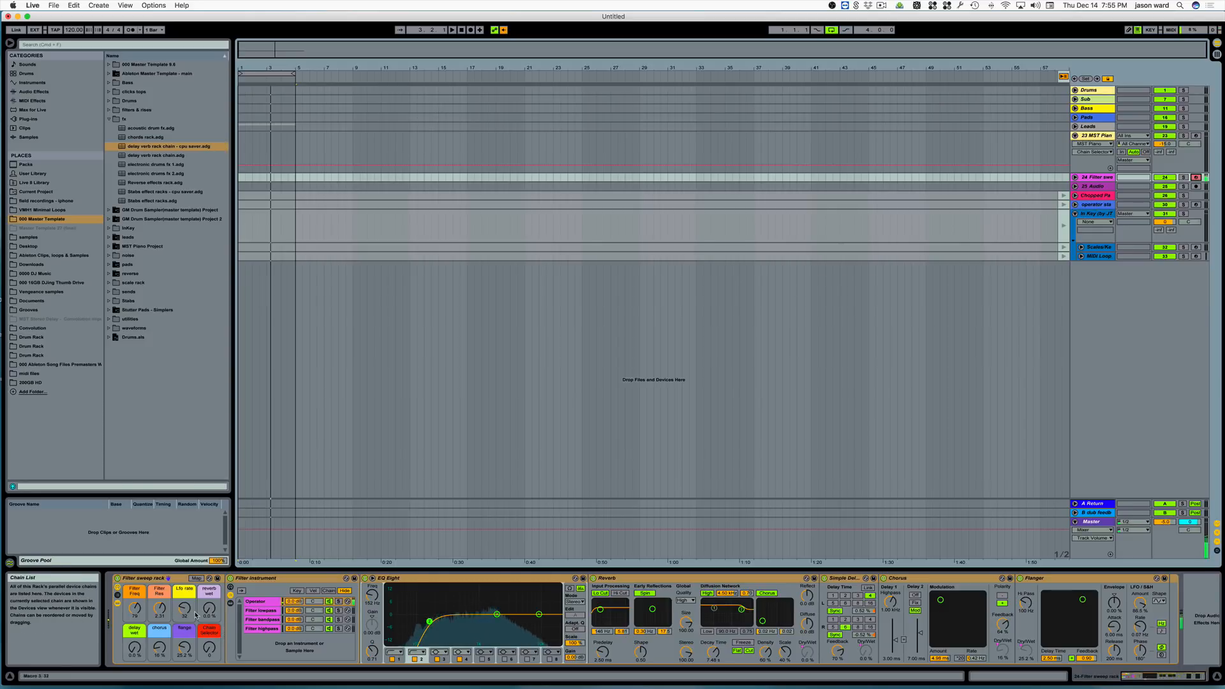
# - Sweep the Filter sweep rack's Filter Freq macro and raise its reverb wet and delay wet macros
pyautogui.moveTo(135, 607)
pyautogui.mouseDown()
pyautogui.moveTo(134, 624)
pyautogui.moveTo(134, 590)
pyautogui.mouseUp()
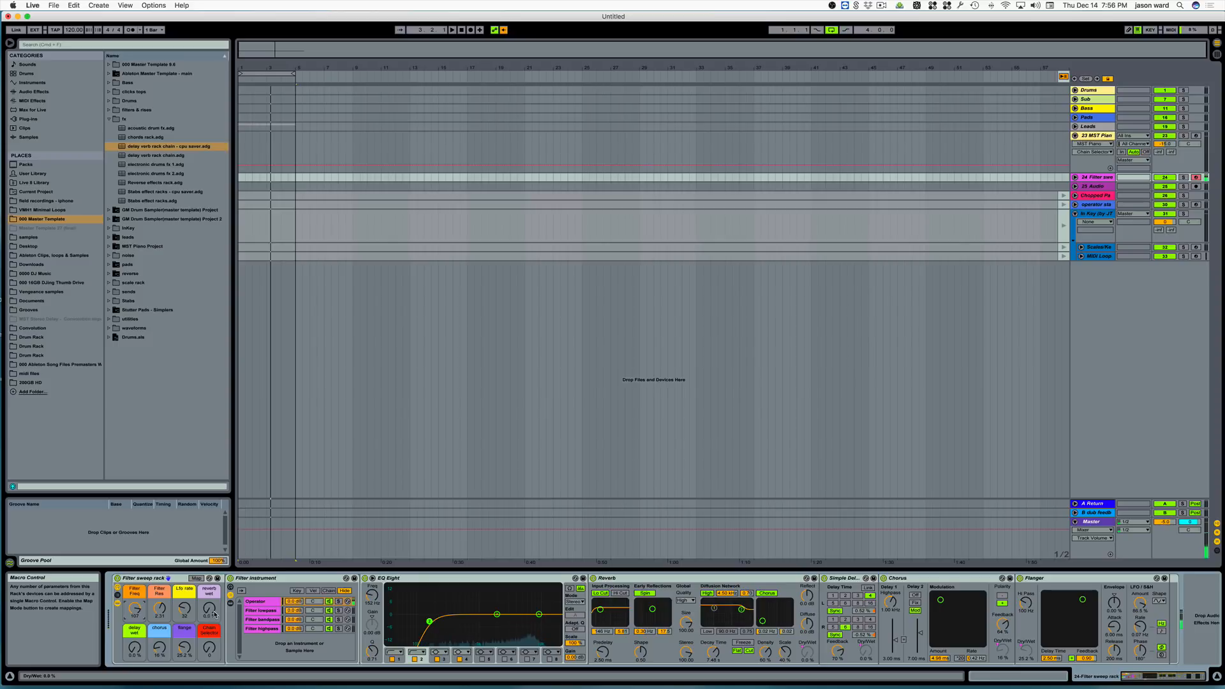
pyautogui.moveTo(134, 647)
pyautogui.mouseDown()
pyautogui.moveTo(135, 611)
pyautogui.moveTo(135, 631)
pyautogui.moveTo(160, 581)
pyautogui.moveTo(135, 628)
pyautogui.moveTo(134, 667)
pyautogui.mouseUp()
pyautogui.click(134, 616)
pyautogui.moveTo(208, 610); pyautogui.dragTo(208, 570)
pyautogui.moveTo(141, 610); pyautogui.dragTo(136, 608)
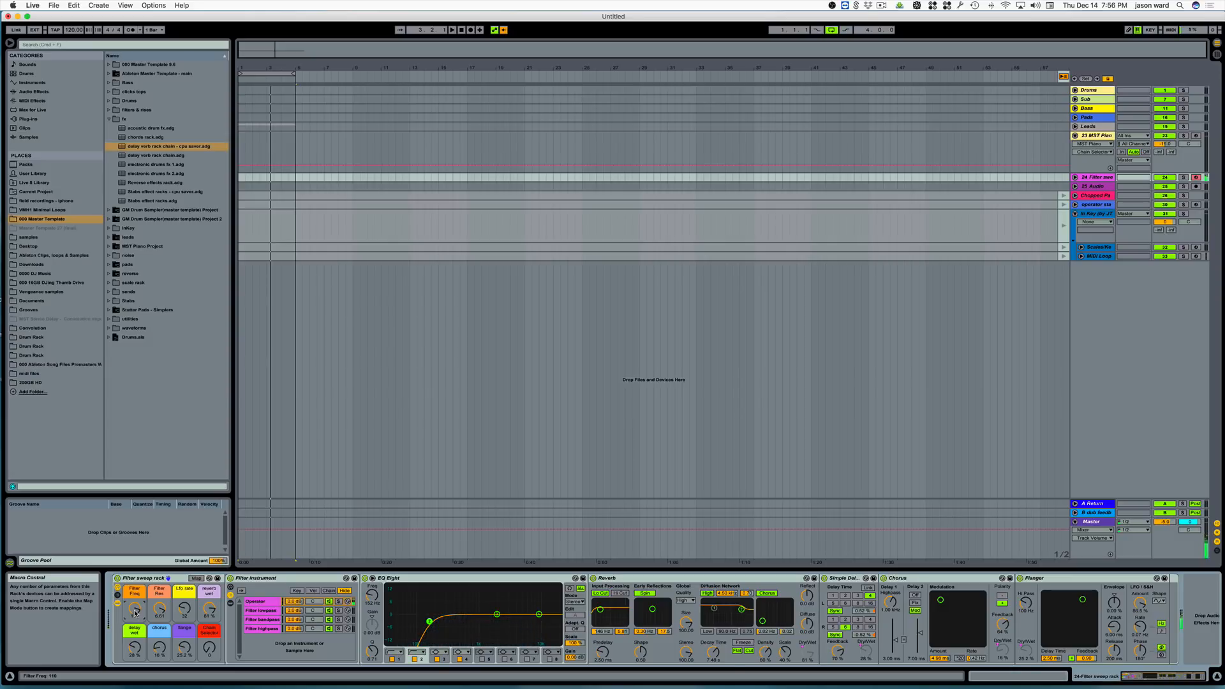
# - Try the Filter sweep rack's chorus macro with Filter Freq and reverb wet adjustments, and raise the Range macro to about 80%
pyautogui.click(160, 647)
pyautogui.moveTo(160, 647); pyautogui.dragTo(135, 611)
pyautogui.click(135, 609)
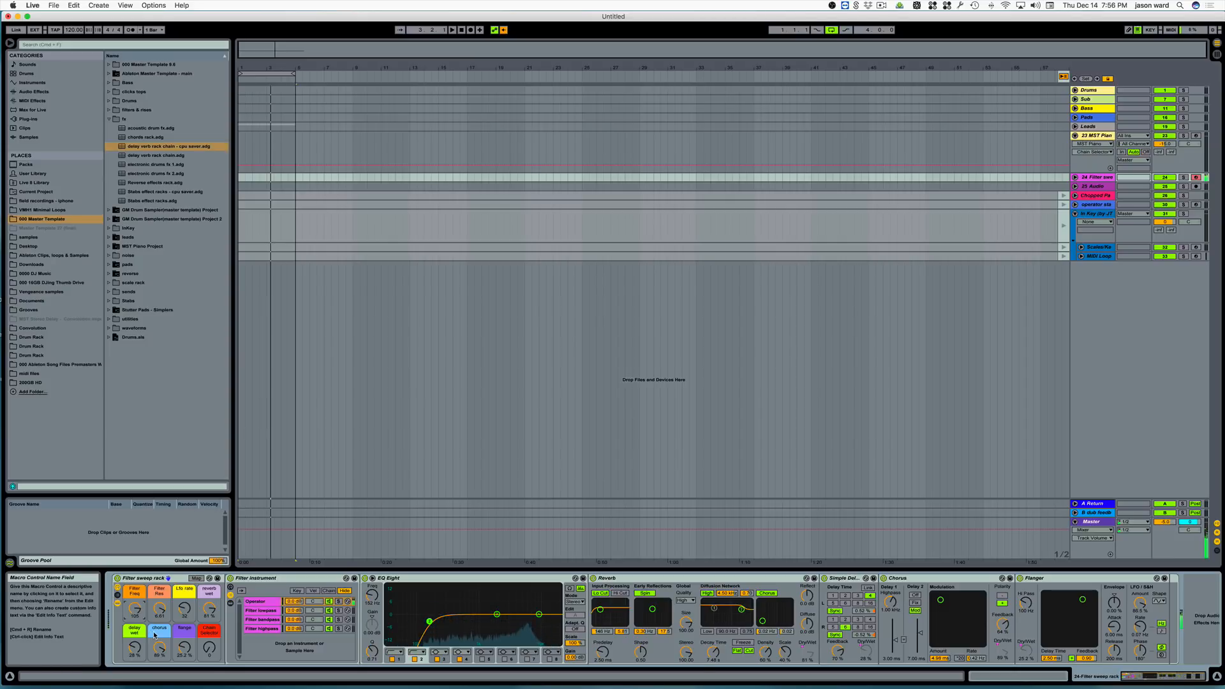
pyautogui.moveTo(209, 609); pyautogui.dragTo(209, 612)
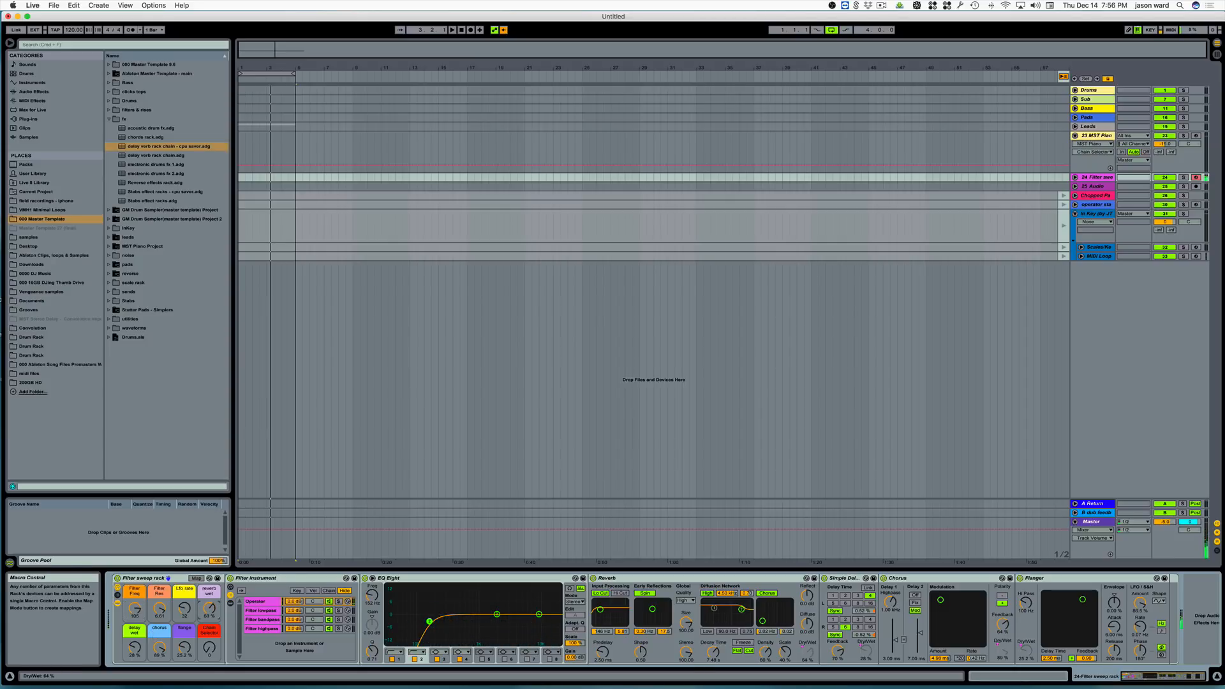
pyautogui.moveTo(159, 647); pyautogui.dragTo(160, 664)
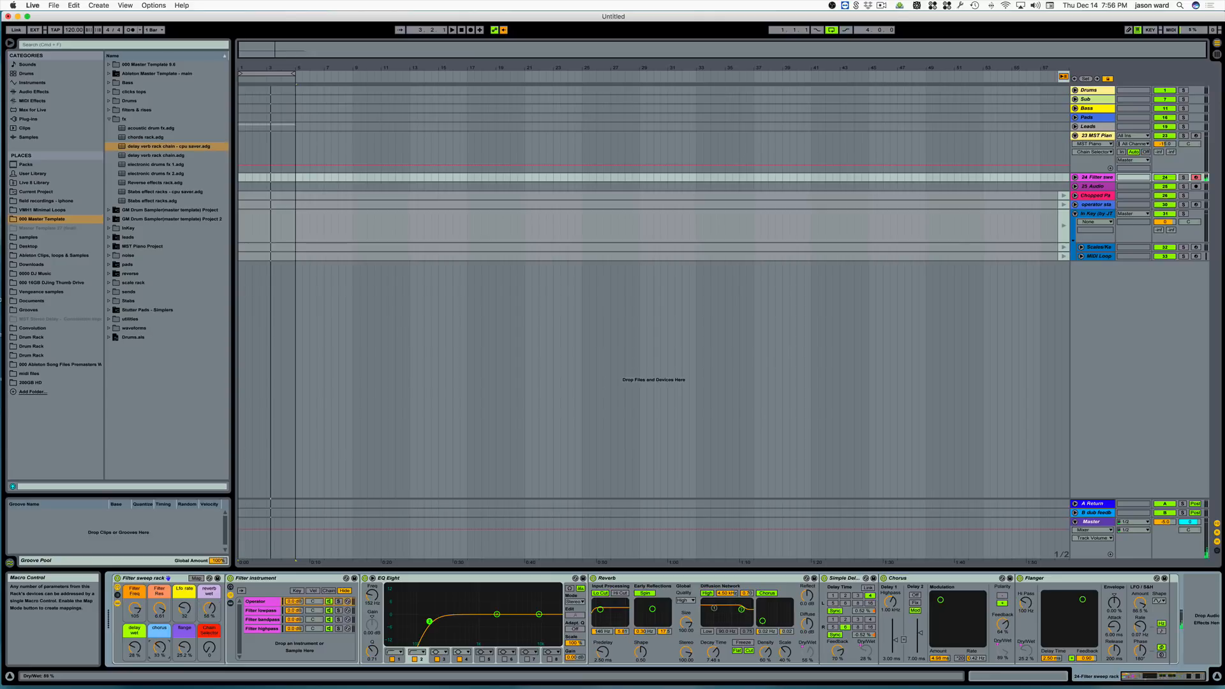
pyautogui.click(184, 647)
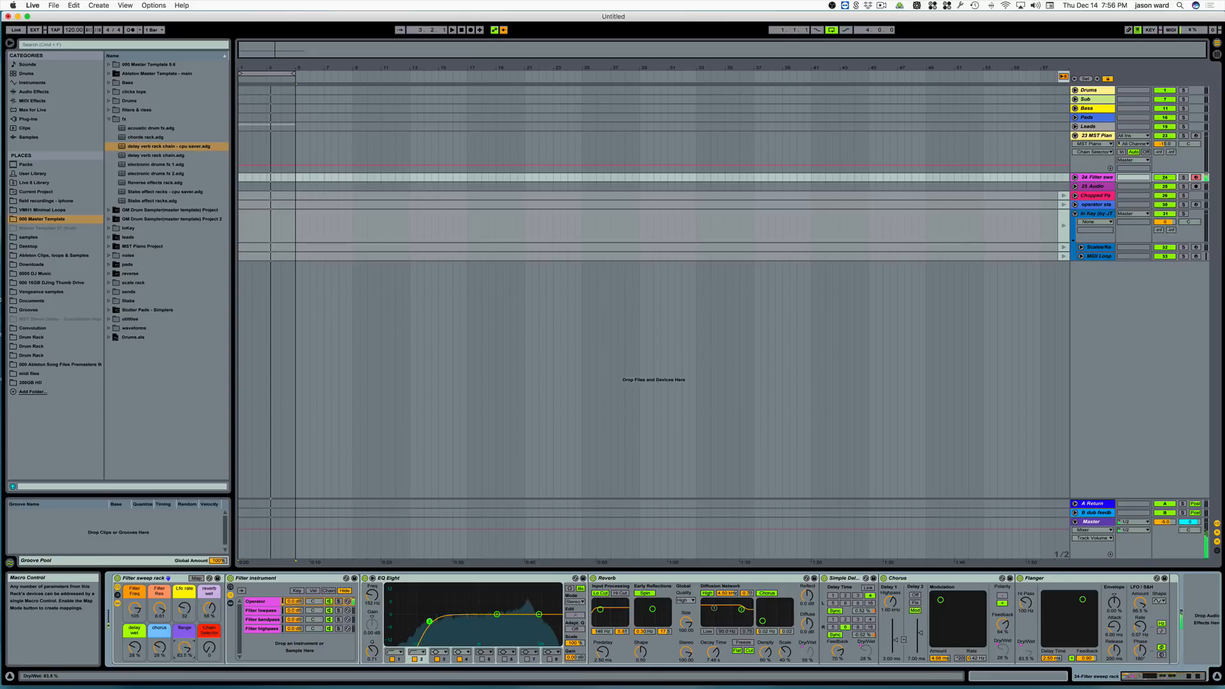
pyautogui.moveTo(184, 647); pyautogui.dragTo(185, 638)
# - Set the Filter sweep rack's delay wet to about 17%, reverb wet to about 18% and Filter Freq to 40
pyautogui.click(184, 608)
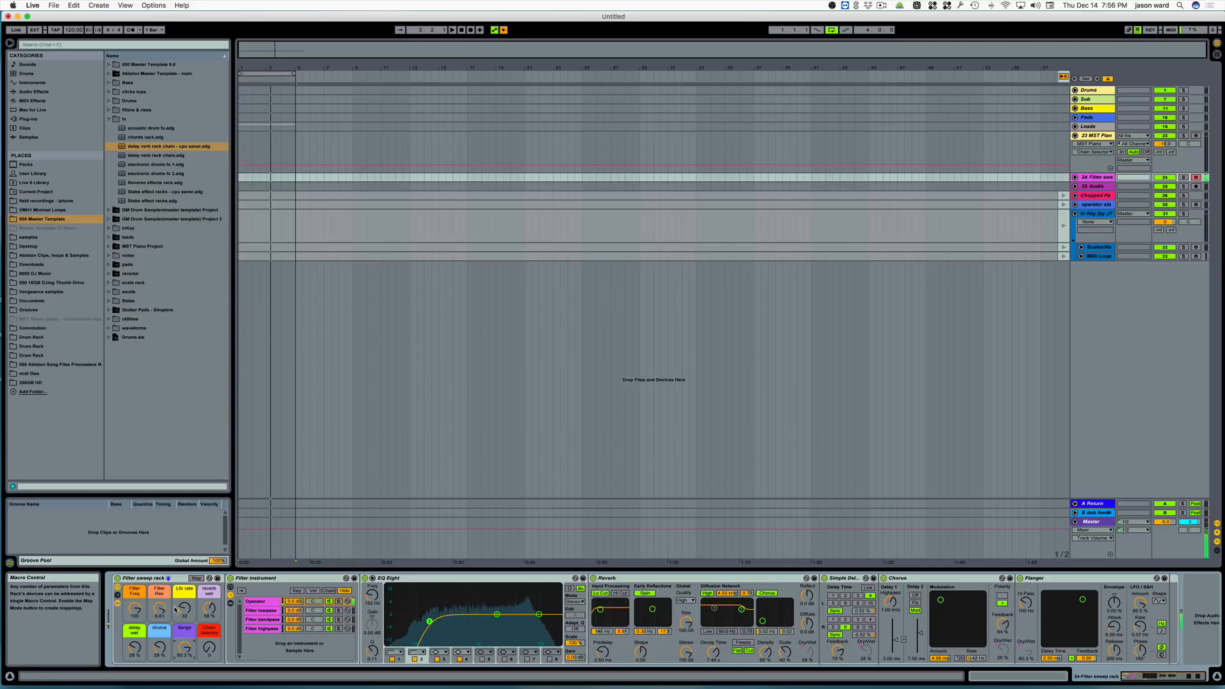
pyautogui.click(135, 648)
pyautogui.moveTo(134, 647); pyautogui.dragTo(135, 642)
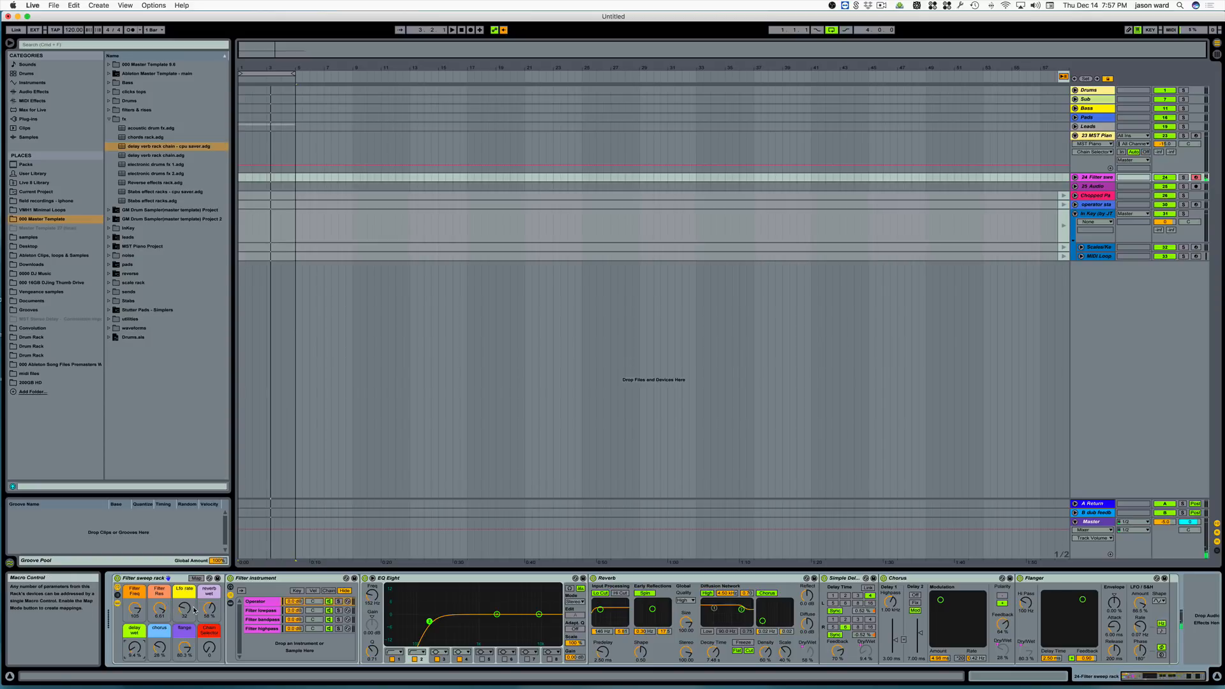
pyautogui.moveTo(209, 608); pyautogui.dragTo(209, 650)
pyautogui.moveTo(209, 609); pyautogui.dragTo(210, 601)
pyautogui.moveTo(134, 608); pyautogui.dragTo(134, 617)
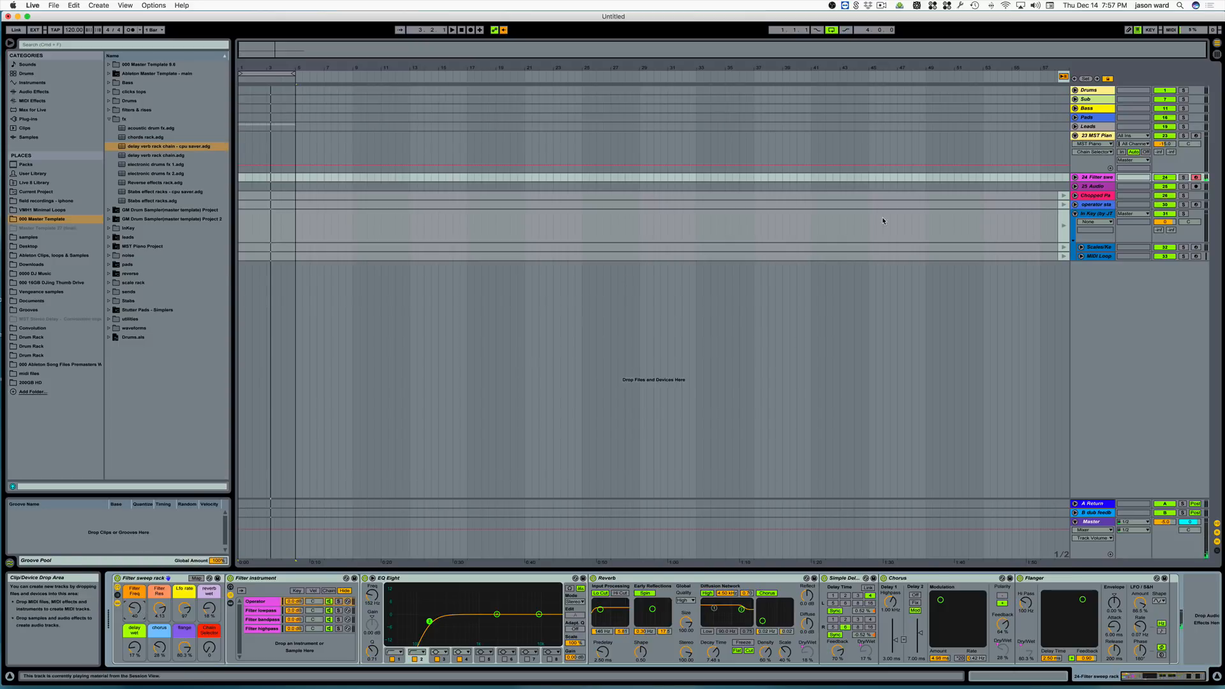
# - Unfold the Chopped Pads group and show the track 27 Instrument Rack's devices in Session View
pyautogui.click(1075, 195)
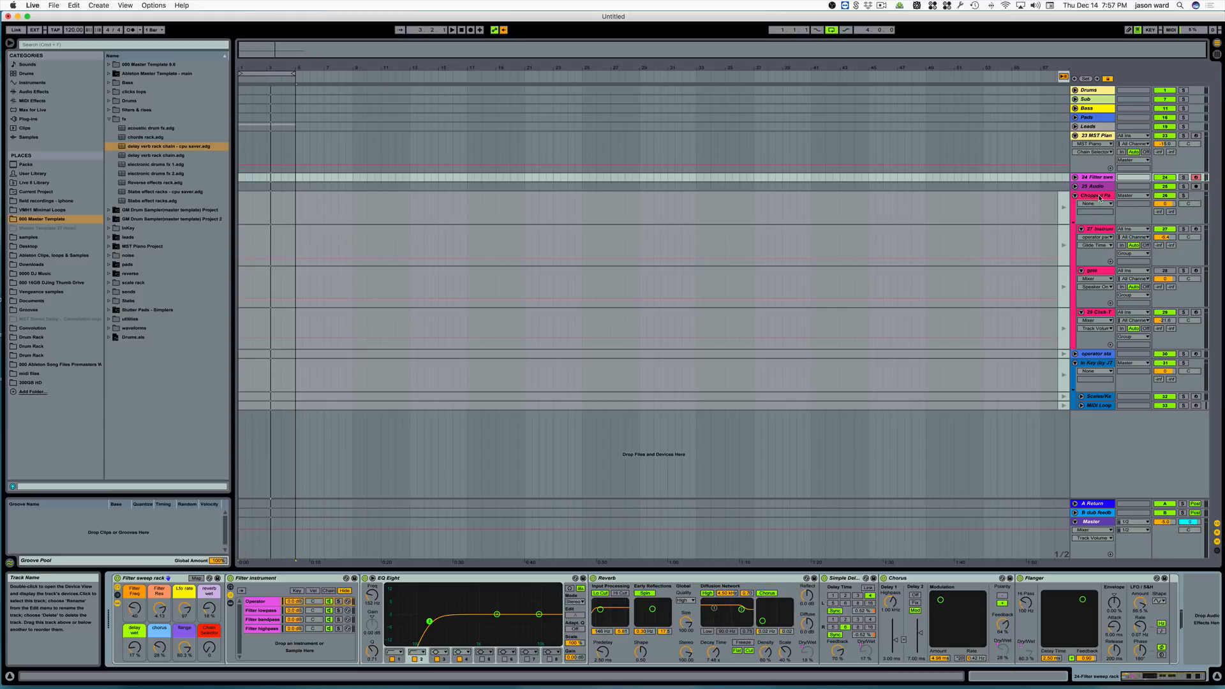
pyautogui.click(1101, 197)
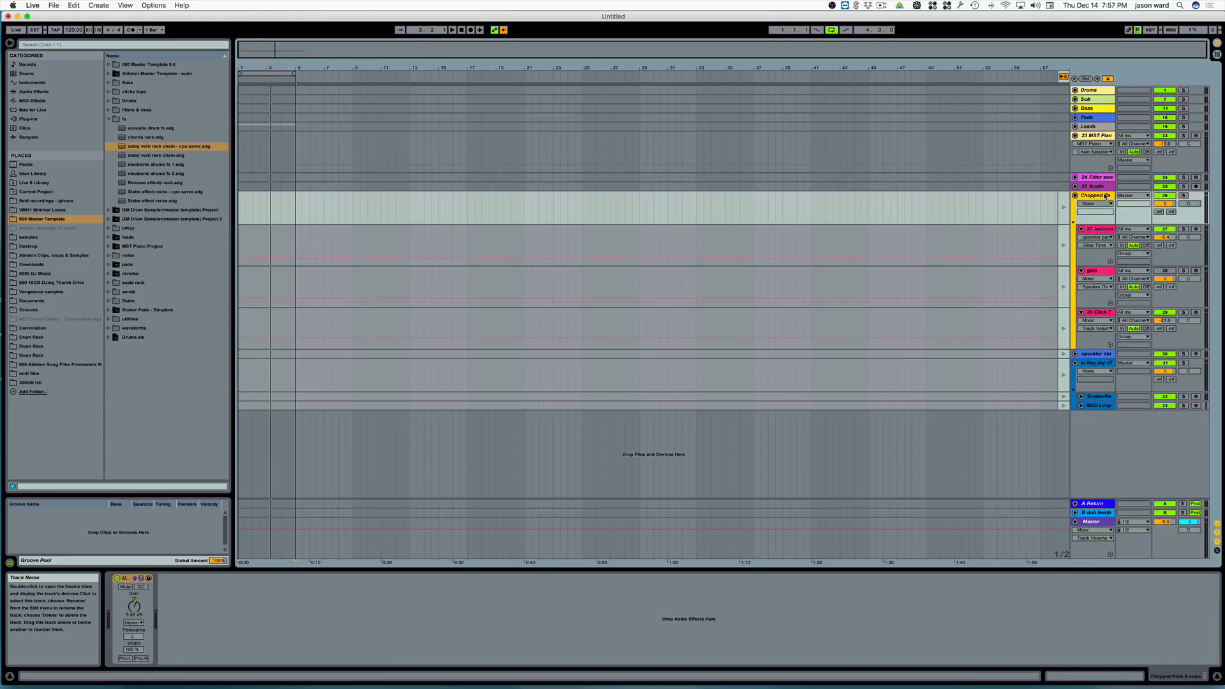
pyautogui.press('Tab')
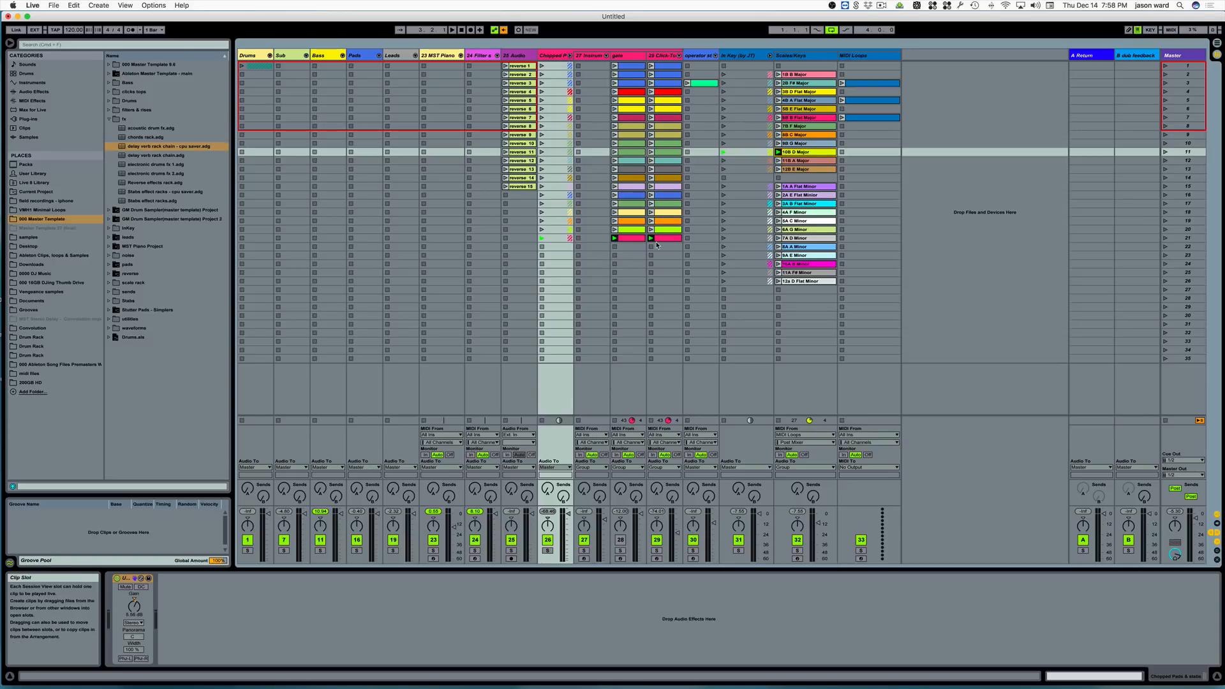
pyautogui.click(599, 57)
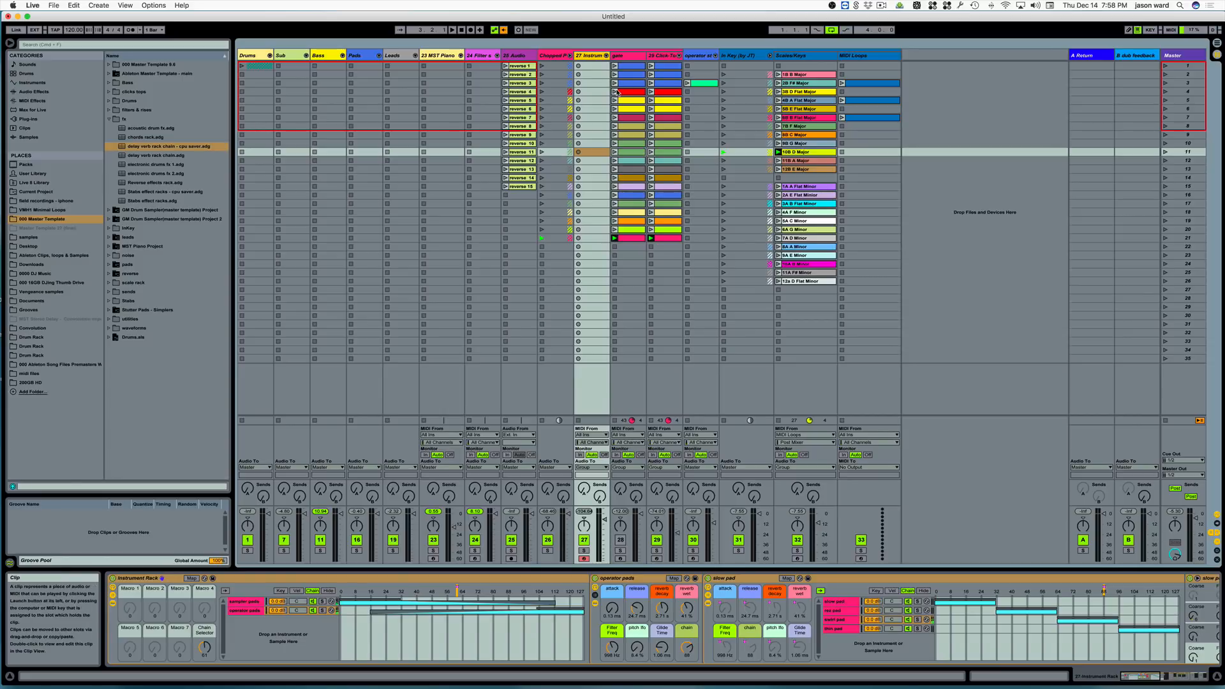
# - Launch the Chopped Pads group's row 4 clips and adjust the operator pads rack's Filter Freq, pitch lfo and reverb wet macros
pyautogui.click(541, 93)
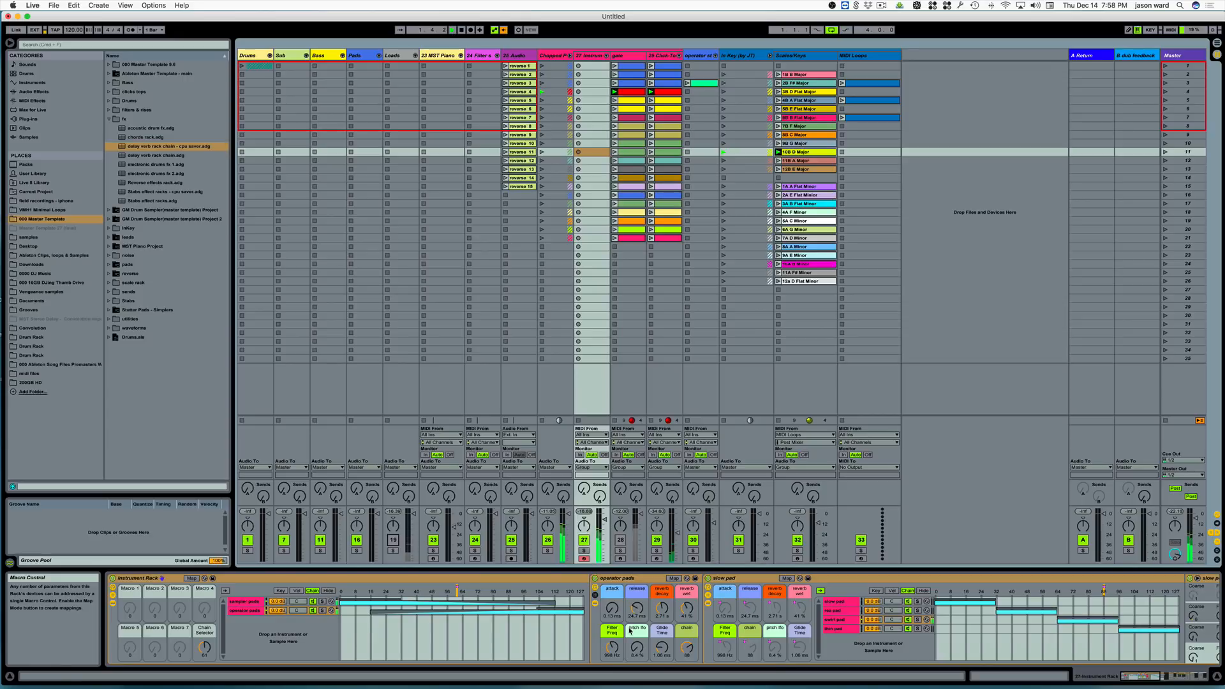
pyautogui.moveTo(611, 647); pyautogui.dragTo(611, 629)
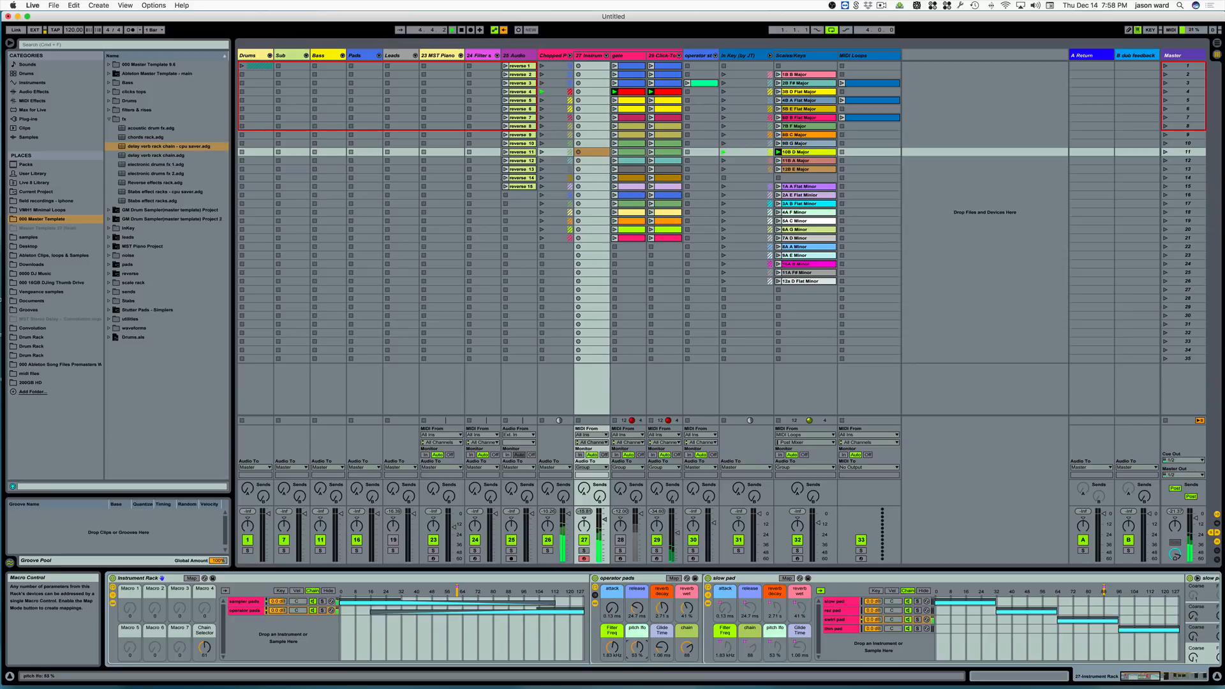
pyautogui.moveTo(637, 647); pyautogui.dragTo(637, 668)
pyautogui.moveTo(685, 611); pyautogui.dragTo(685, 608)
# - Launch the Chopped Pads group's row 6 and row 7 clips and lower the operator pads Filter Freq to 1.04 kHz
pyautogui.click(543, 111)
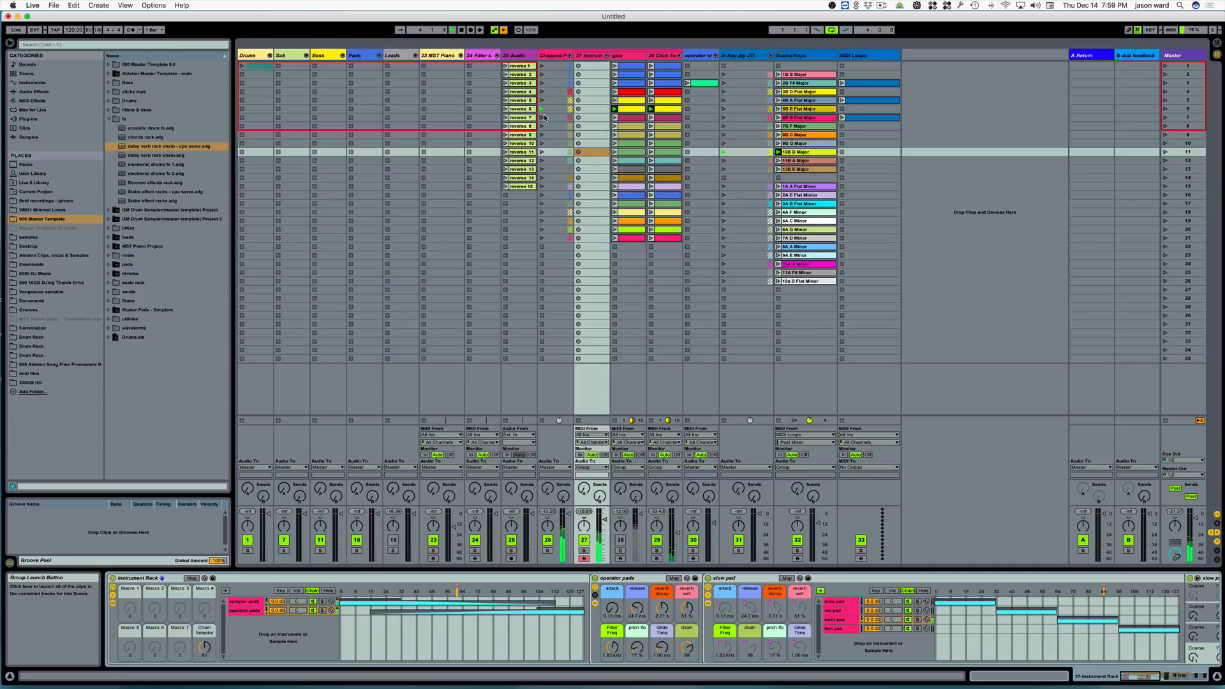
pyautogui.click(544, 118)
pyautogui.moveTo(612, 646)
pyautogui.mouseDown()
pyautogui.moveTo(612, 632)
pyautogui.moveTo(612, 652)
pyautogui.mouseUp()
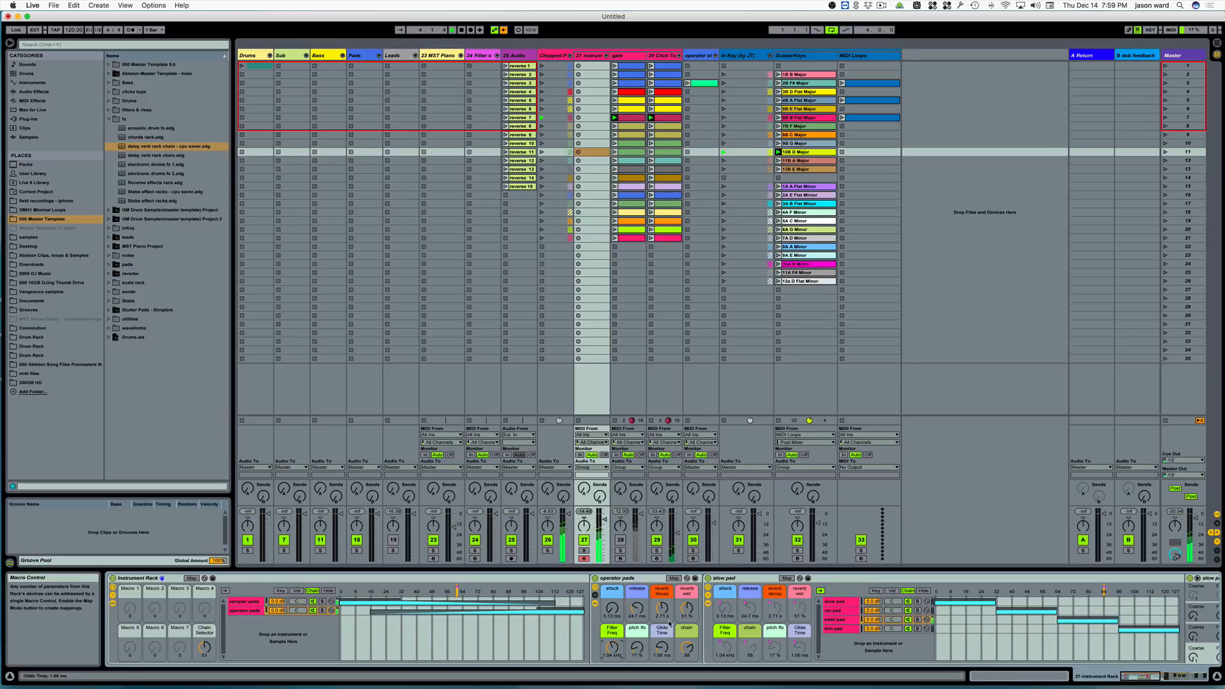
# - Switch the metronome on and off and rebalance the volume of the click track in the Chopped Pads group
pyautogui.click(131, 30)
pyautogui.click(131, 30)
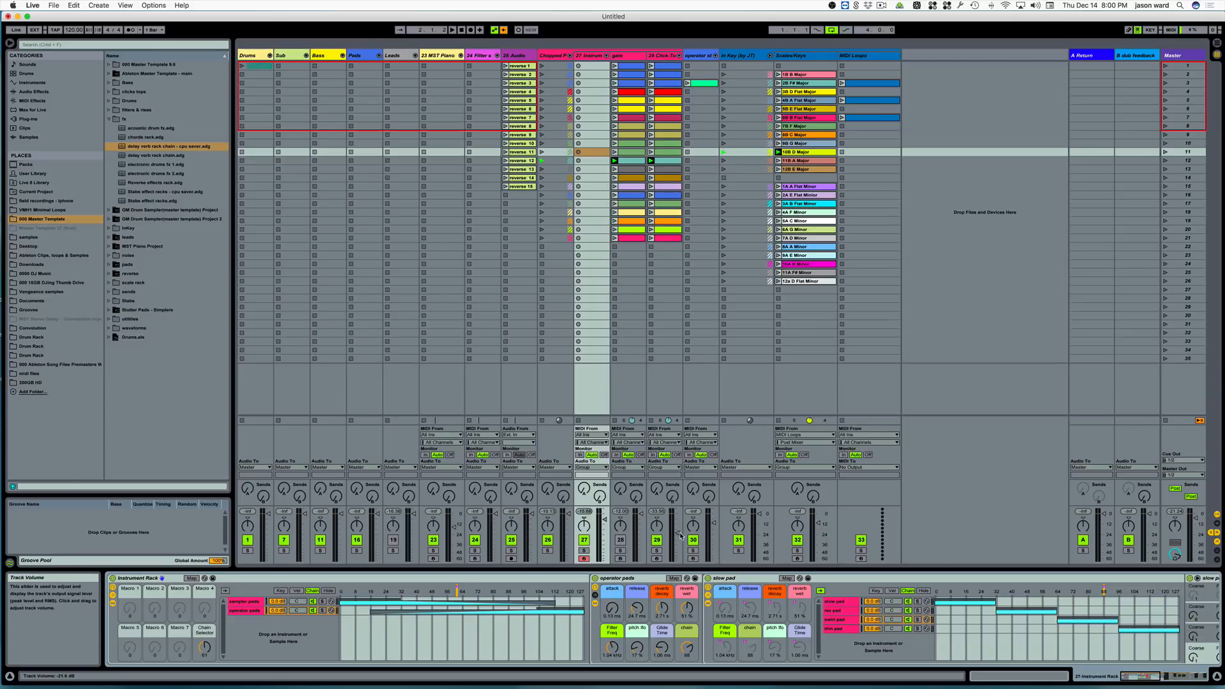
pyautogui.moveTo(677, 532); pyautogui.dragTo(677, 530)
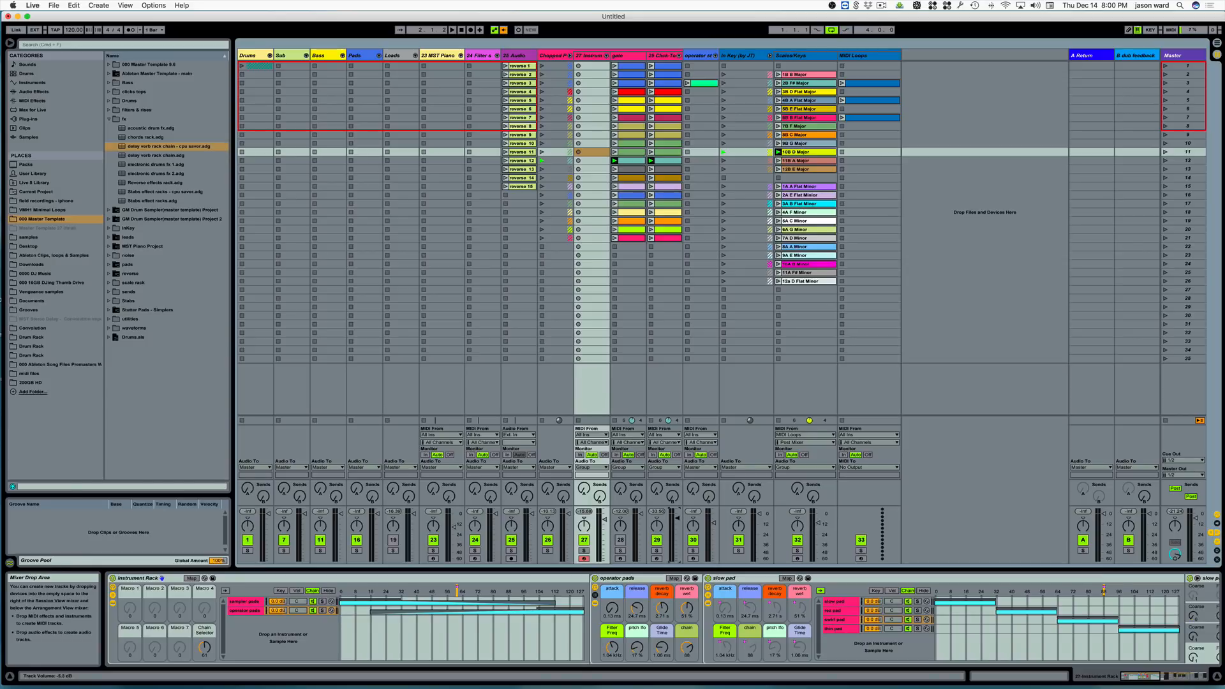
pyautogui.moveTo(678, 518); pyautogui.dragTo(678, 525)
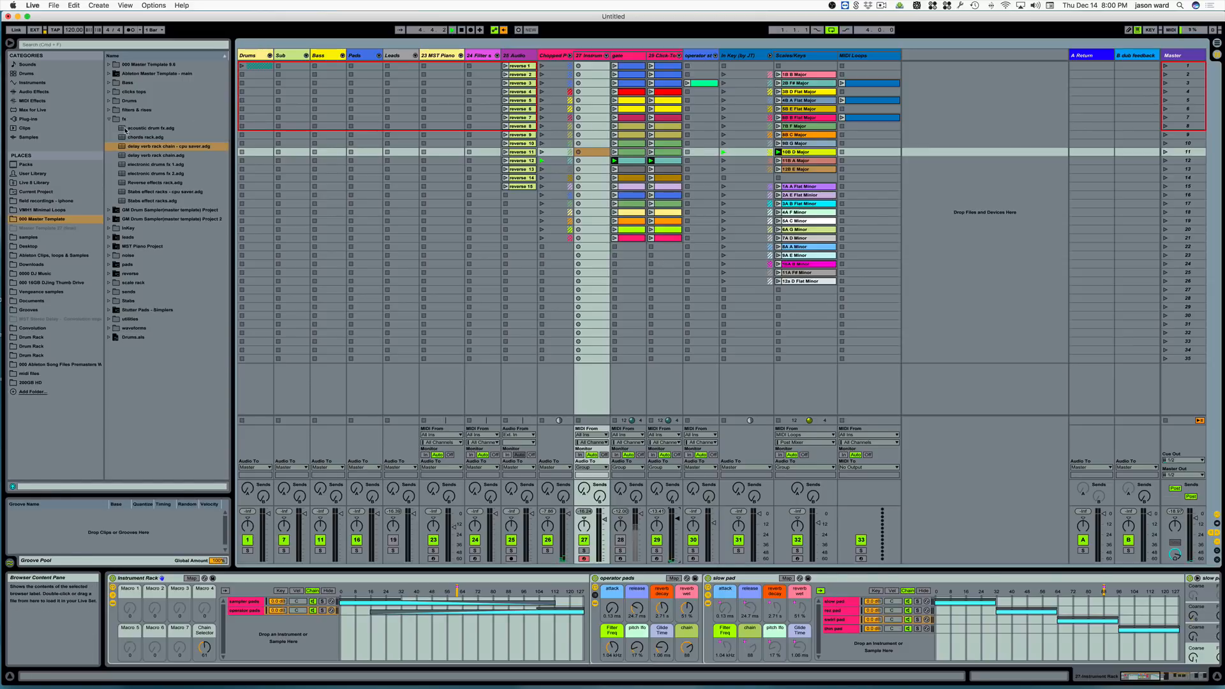
# - Check the contents of the clicks tops browser folder and fold the Chopped Pads group
pyautogui.click(109, 92)
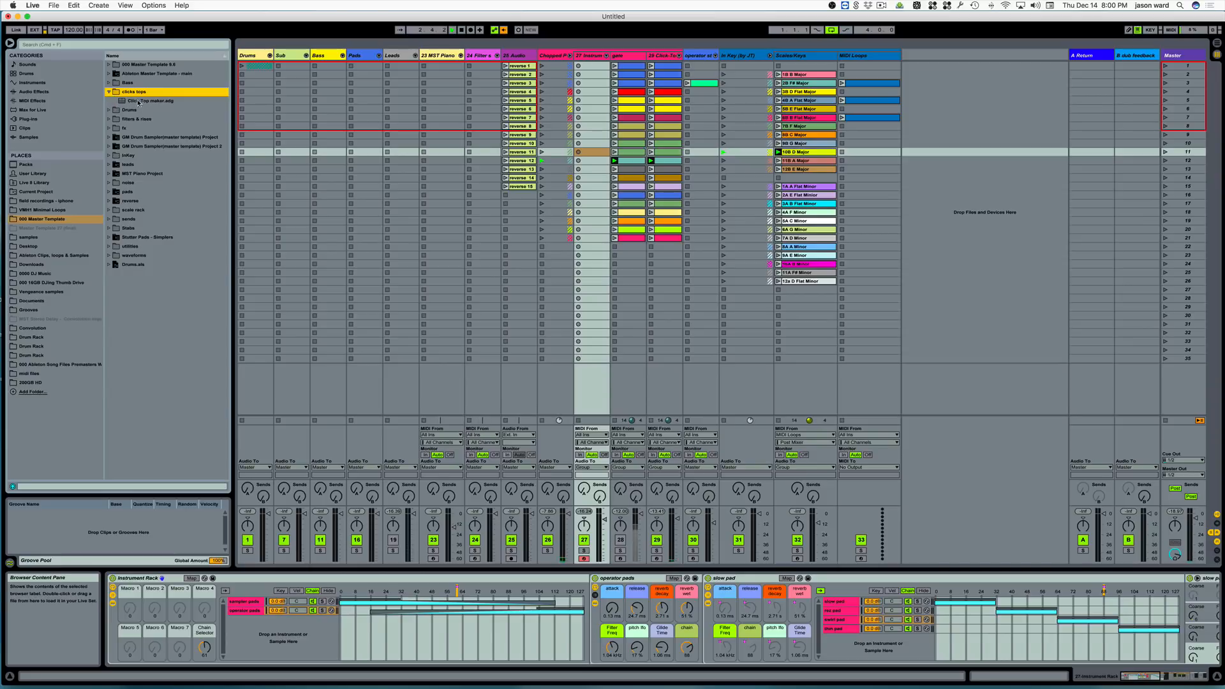
pyautogui.click(109, 92)
pyautogui.click(570, 55)
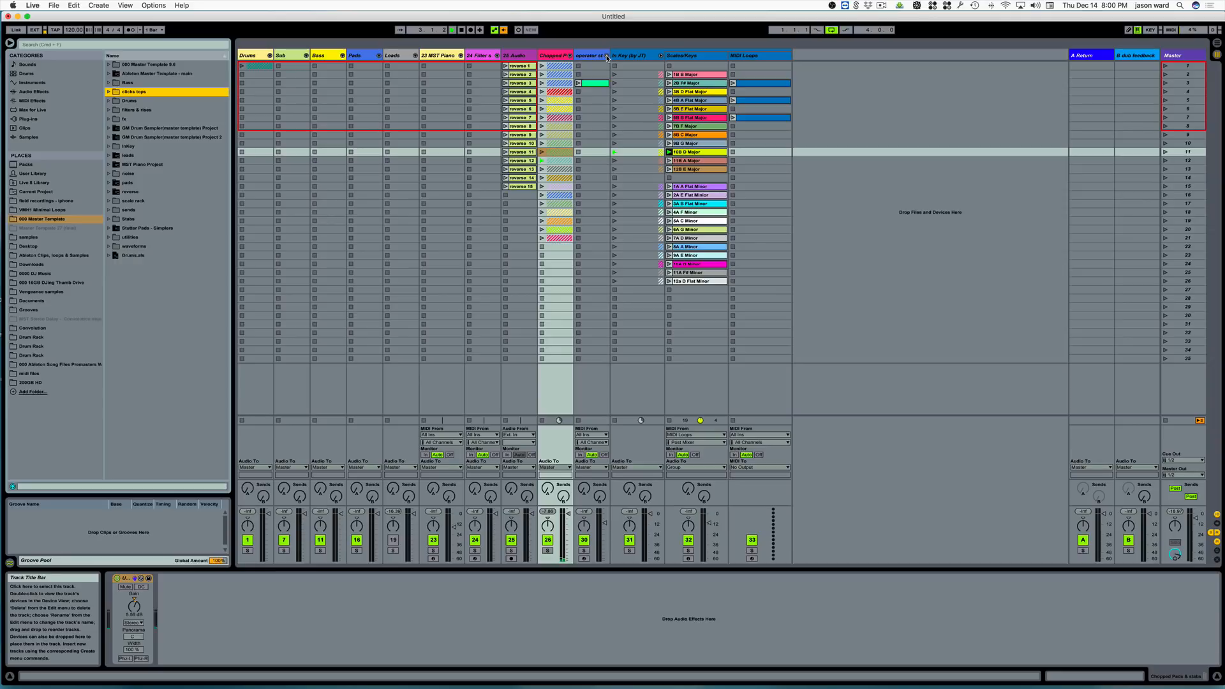
# - Unfold the operator stabs track's chains, activate its first Audio Effect Rack and move the stabs Chain Selector
pyautogui.click(606, 57)
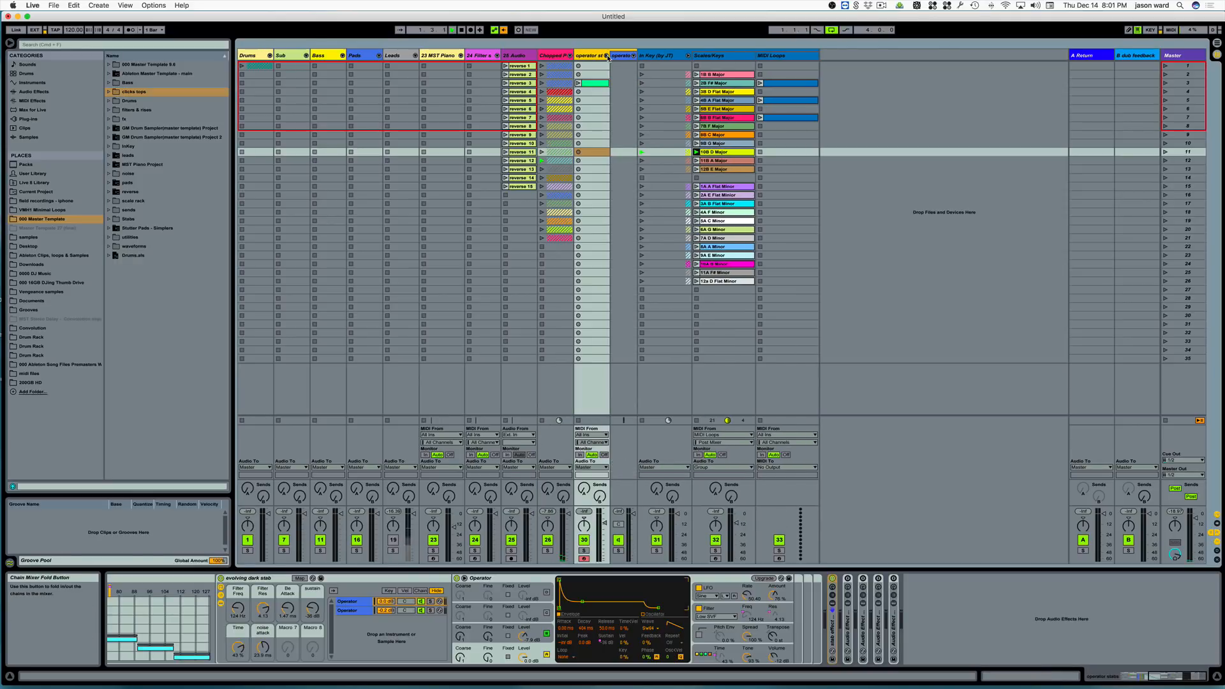
pyautogui.click(833, 579)
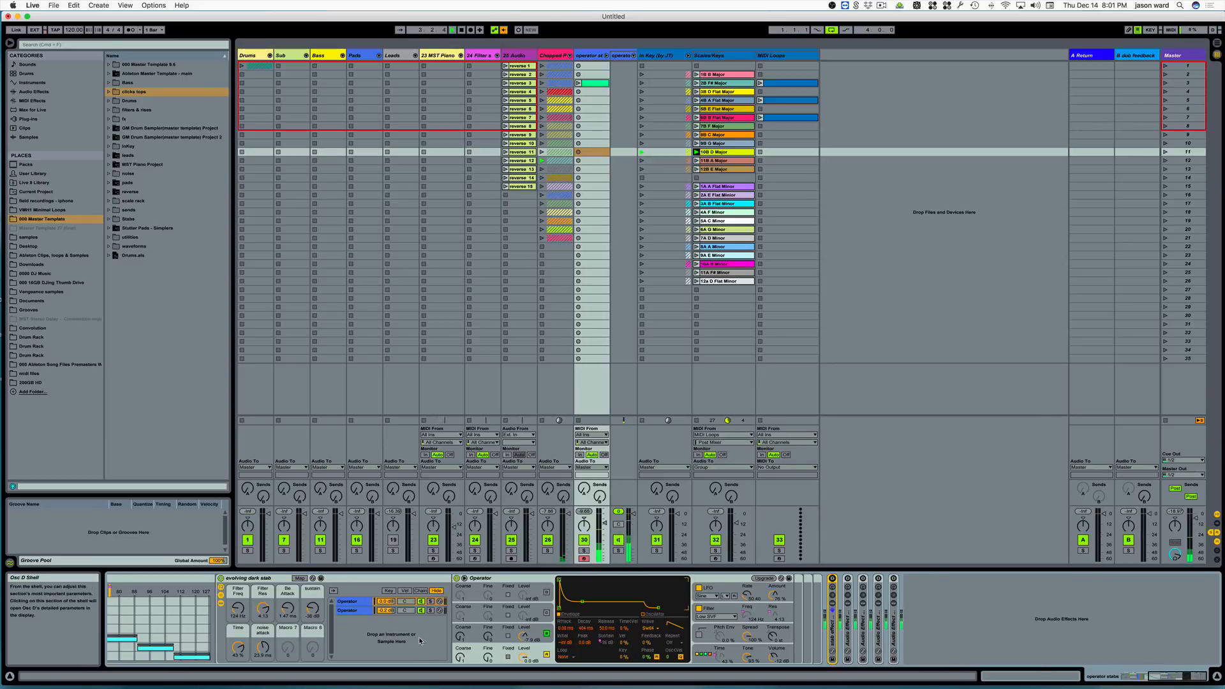
pyautogui.hscroll(-10, 419, 637)
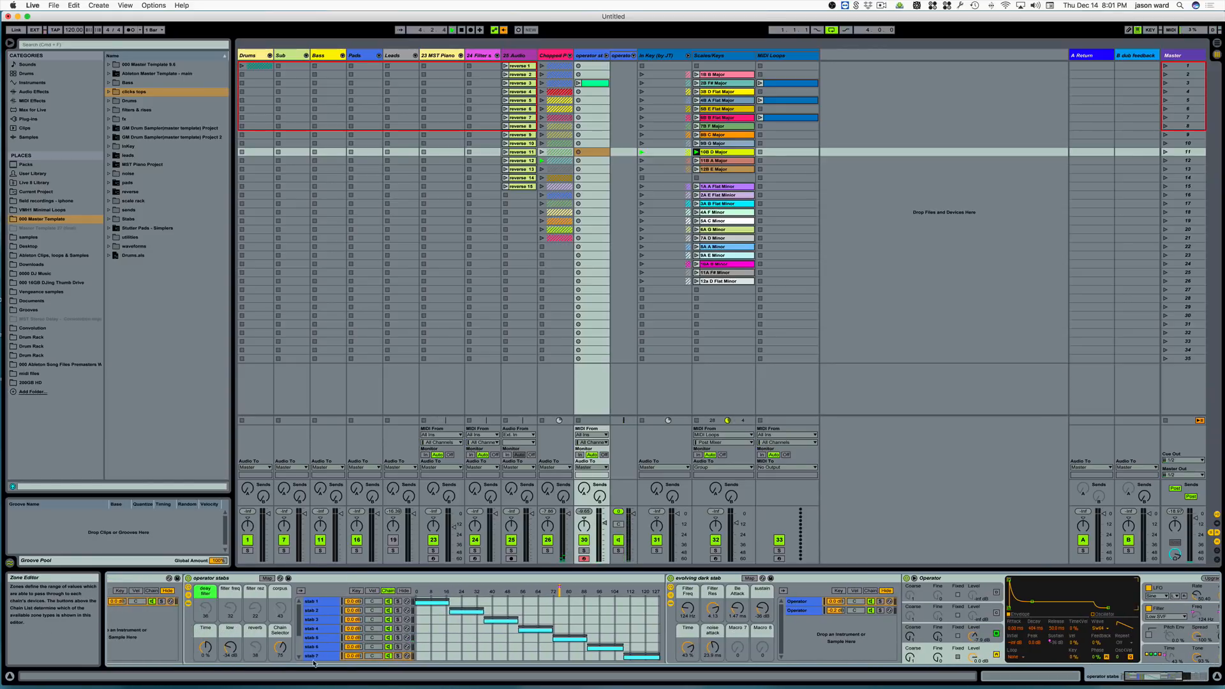
pyautogui.moveTo(280, 648)
pyautogui.mouseDown()
pyautogui.moveTo(279, 668)
pyautogui.moveTo(278, 642)
pyautogui.moveTo(278, 658)
pyautogui.mouseUp()
pyautogui.hscroll(10, 638, 619)
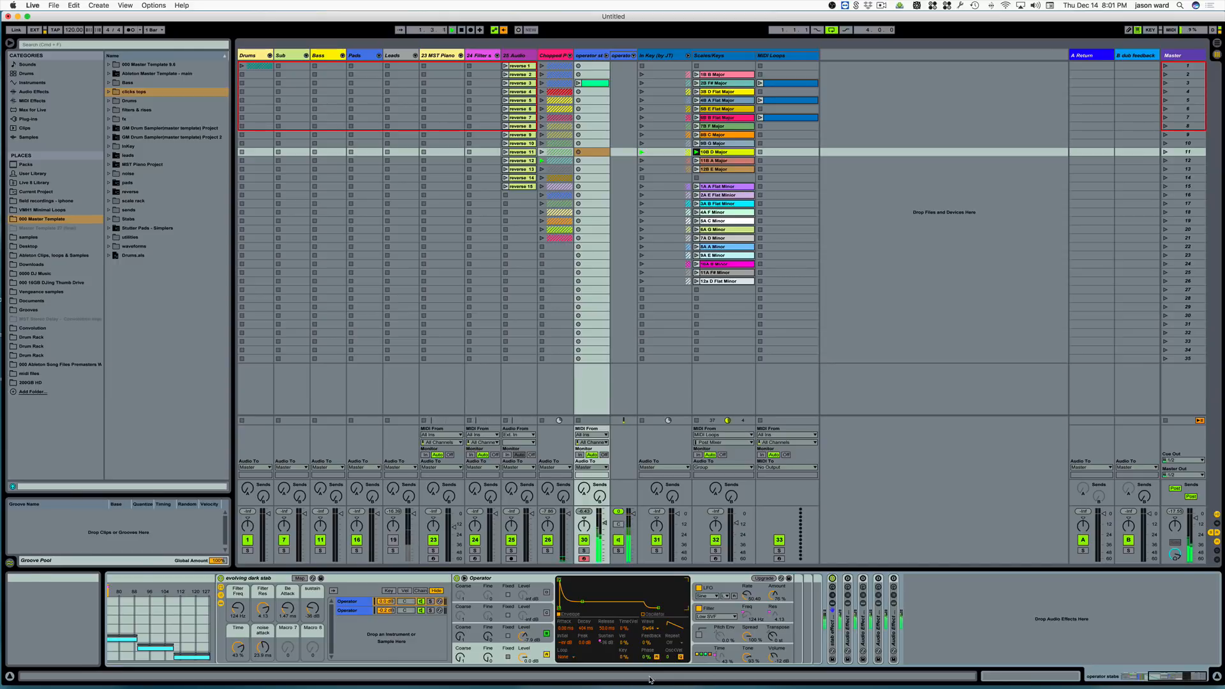
# - Activate the operator stabs track's second and third Audio Effect Racks and adjust the evolving dark stab's Filter Freq
pyautogui.click(847, 579)
pyautogui.click(862, 580)
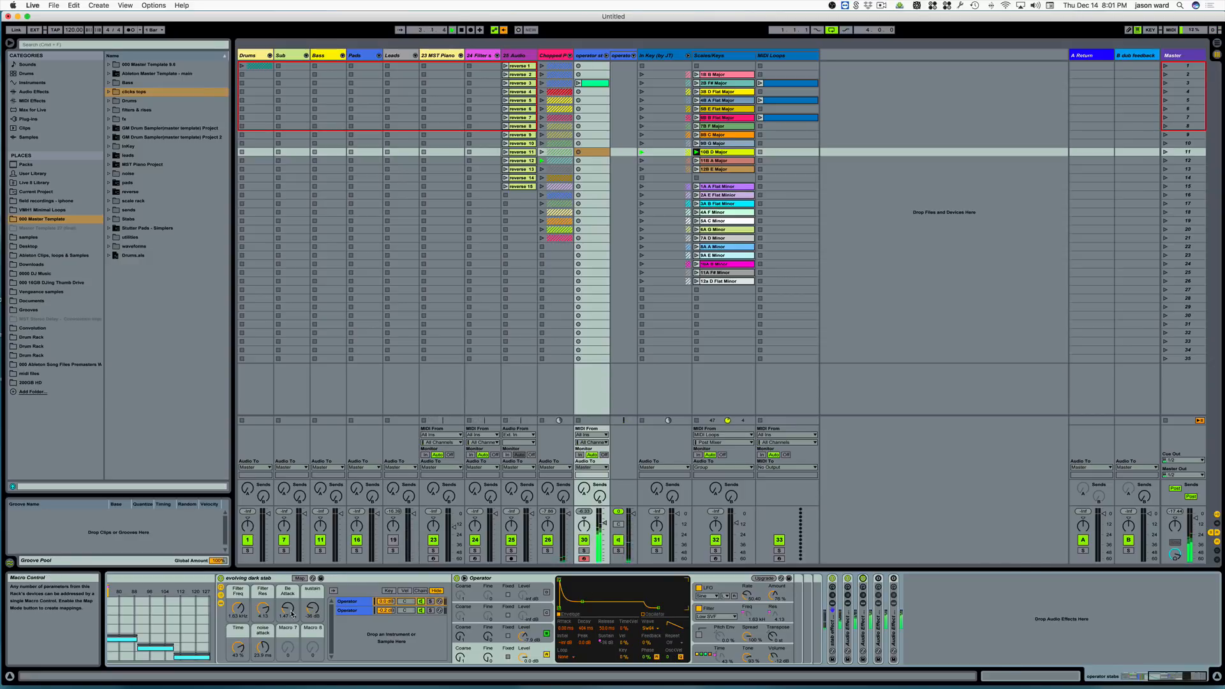
pyautogui.moveTo(238, 608)
pyautogui.mouseDown()
pyautogui.moveTo(238, 578)
pyautogui.moveTo(238, 644)
pyautogui.moveTo(238, 606)
pyautogui.mouseUp()
# - Move the operator stabs Chain Selector to 47 and adjust the Filter Freq macro on the evolving dark stab
pyautogui.hscroll(-8, 238, 609)
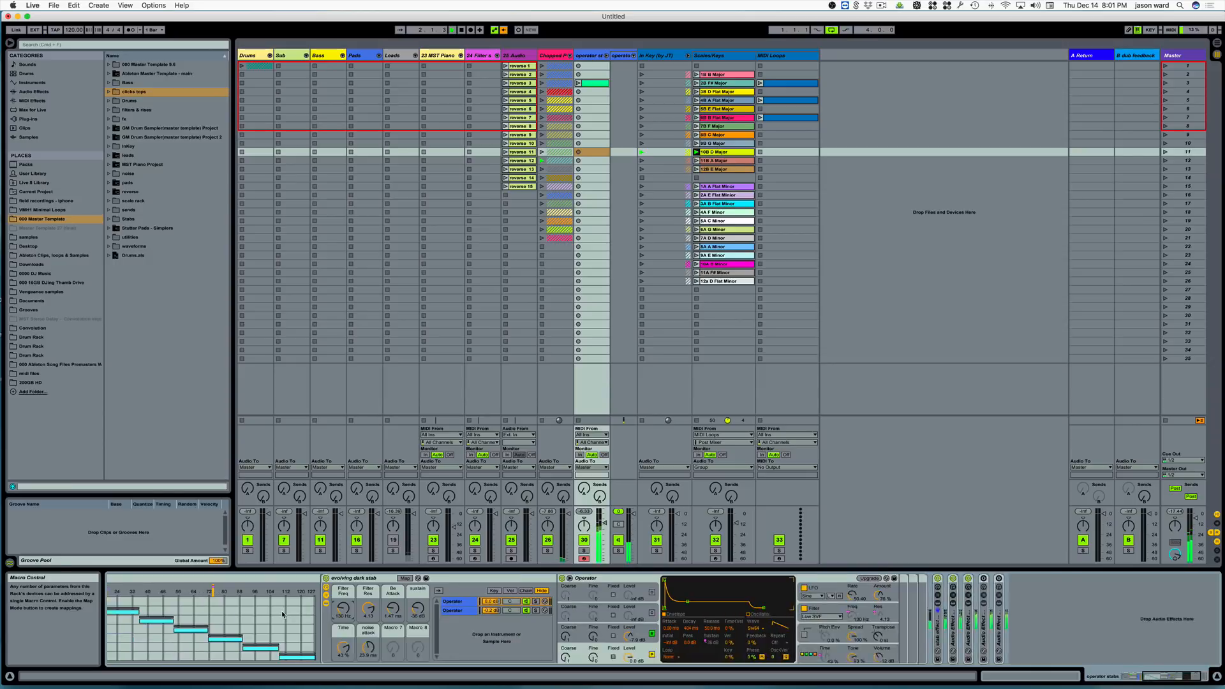
pyautogui.moveTo(118, 650); pyautogui.dragTo(118, 658)
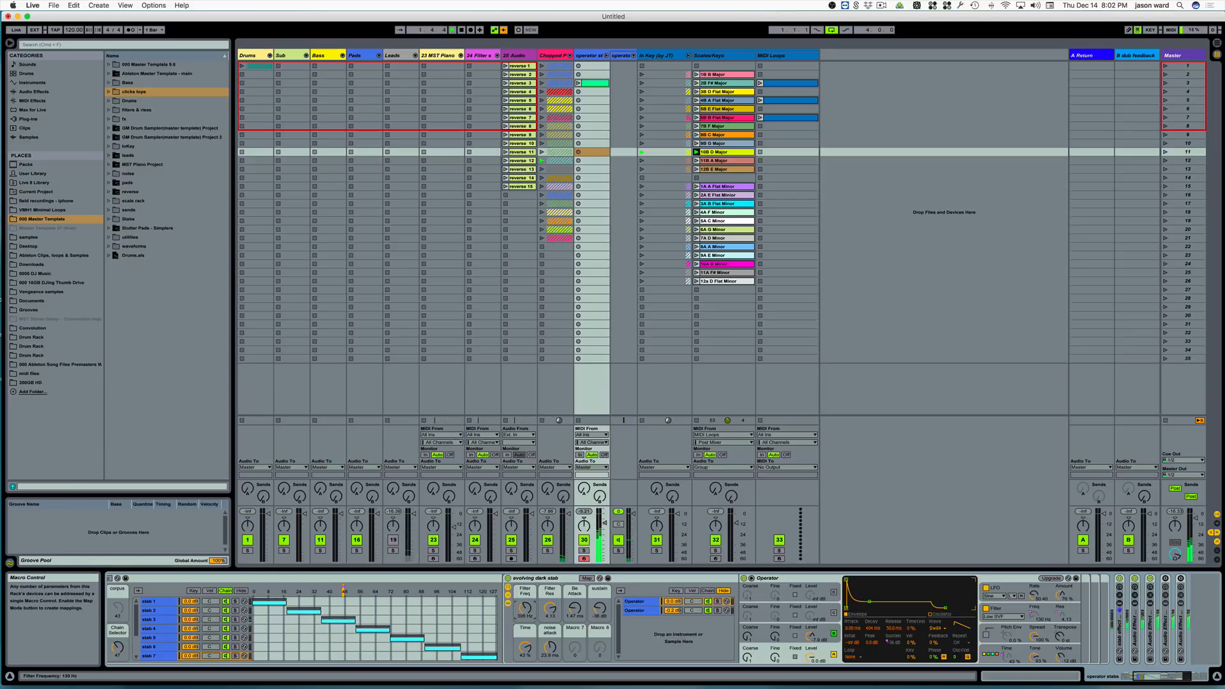
pyautogui.moveTo(524, 608)
pyautogui.mouseDown()
pyautogui.moveTo(524, 584)
pyautogui.moveTo(525, 613)
pyautogui.mouseUp()
pyautogui.hscroll(-5, 525, 608)
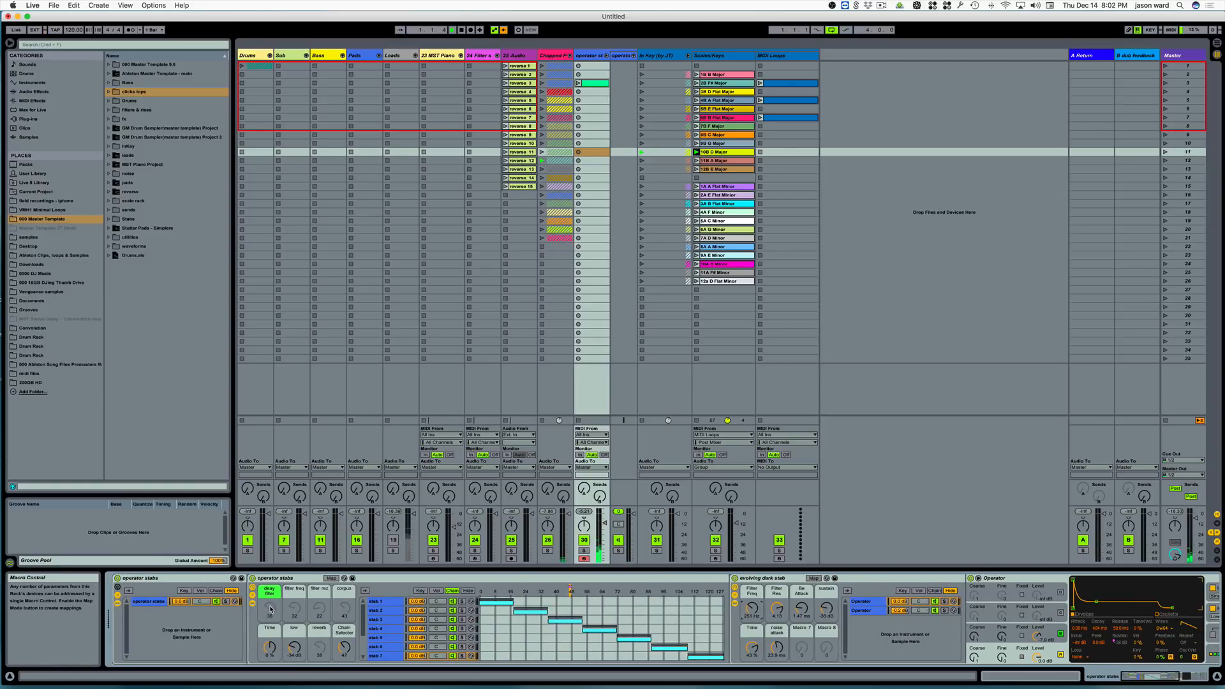
pyautogui.hscroll(5, 270, 608)
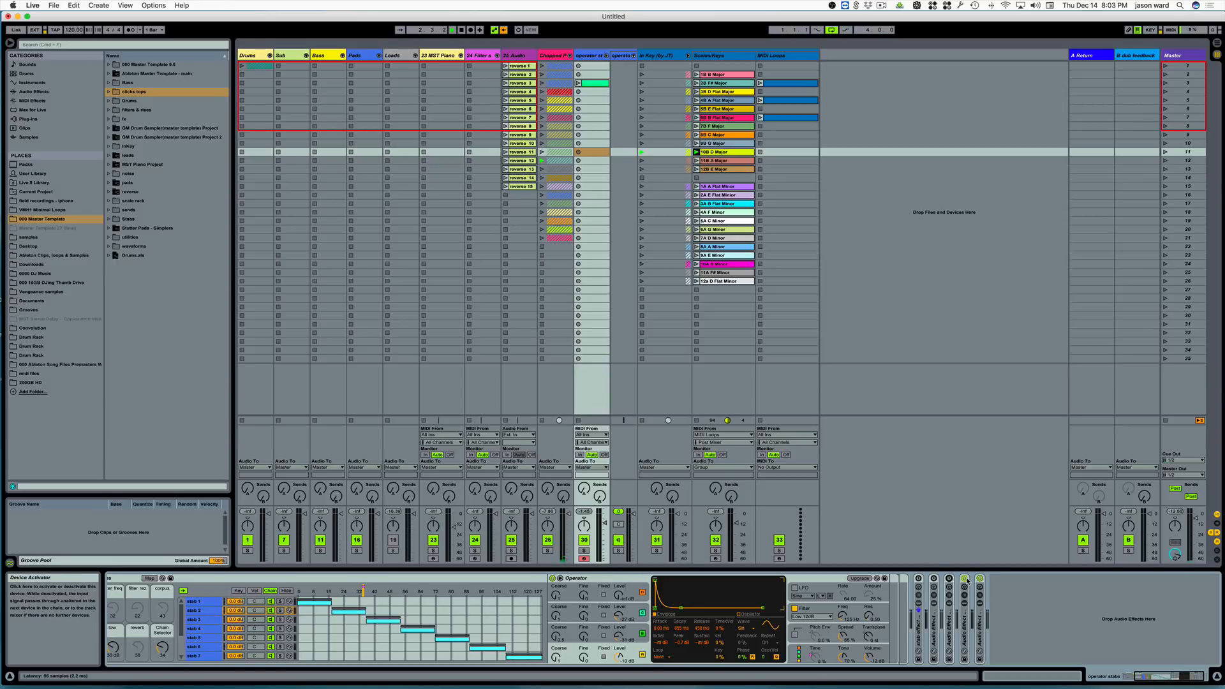
# - Select the In Key group, open the MIDI Loops clips in rows 3 and 7, and delete the middle chord note in row 7's clip
pyautogui.click(668, 56)
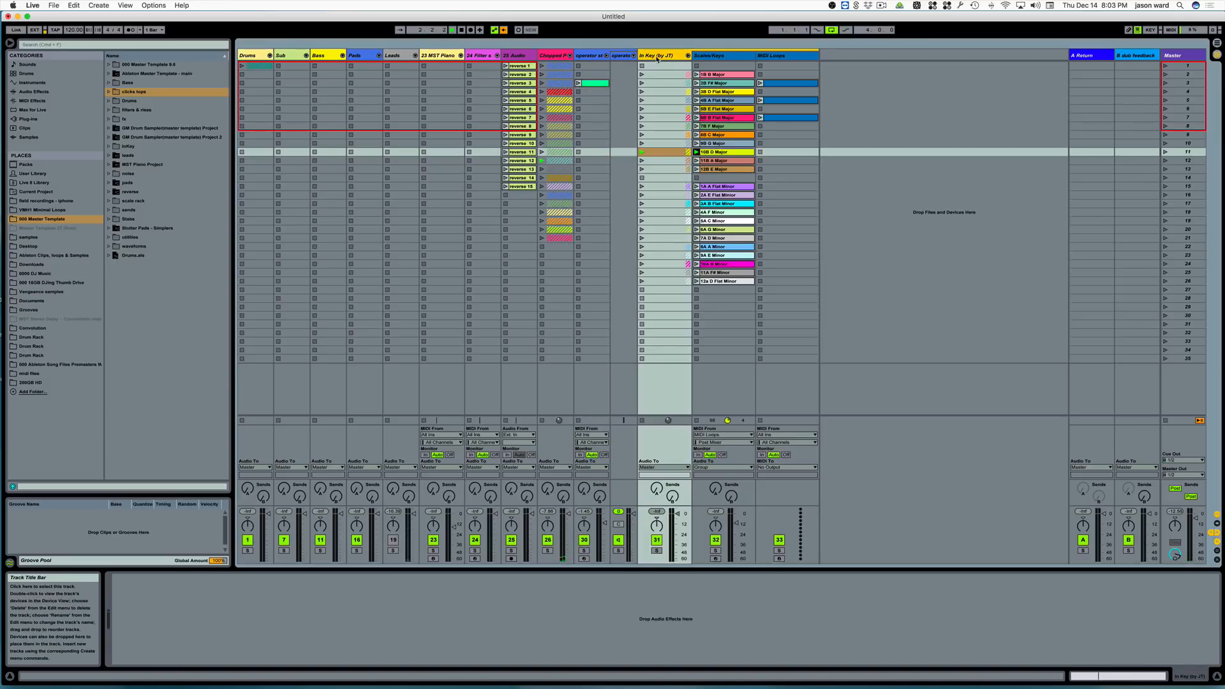
pyautogui.click(785, 83)
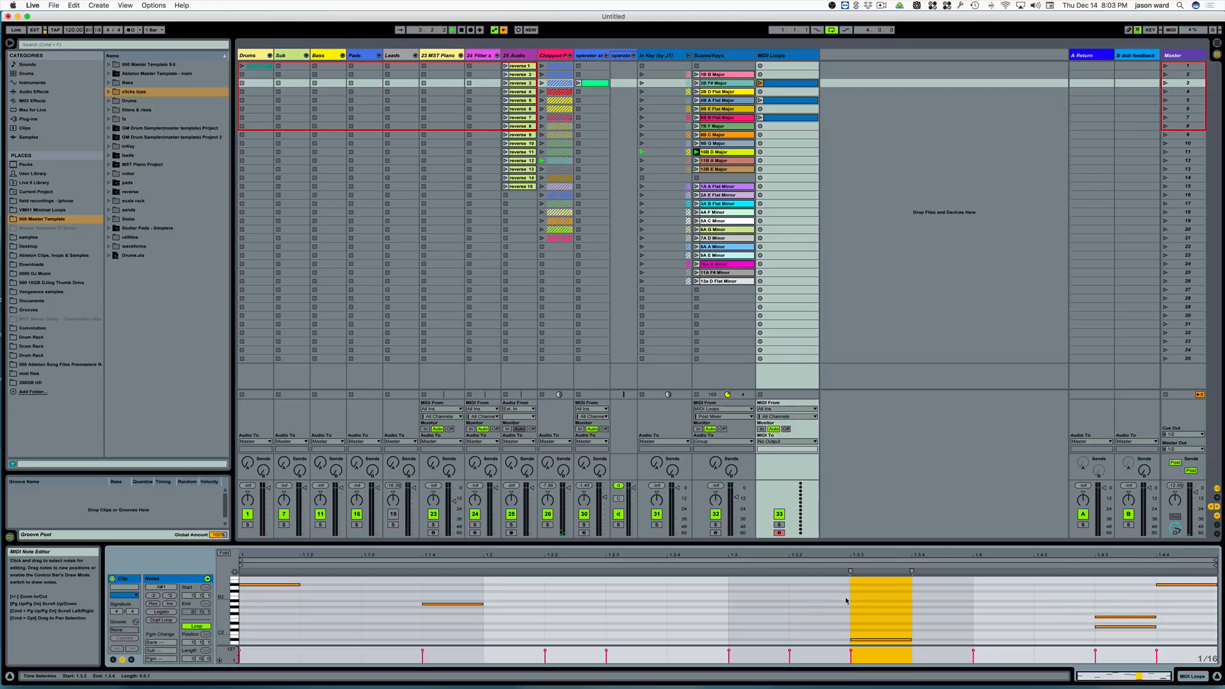
pyautogui.click(788, 120)
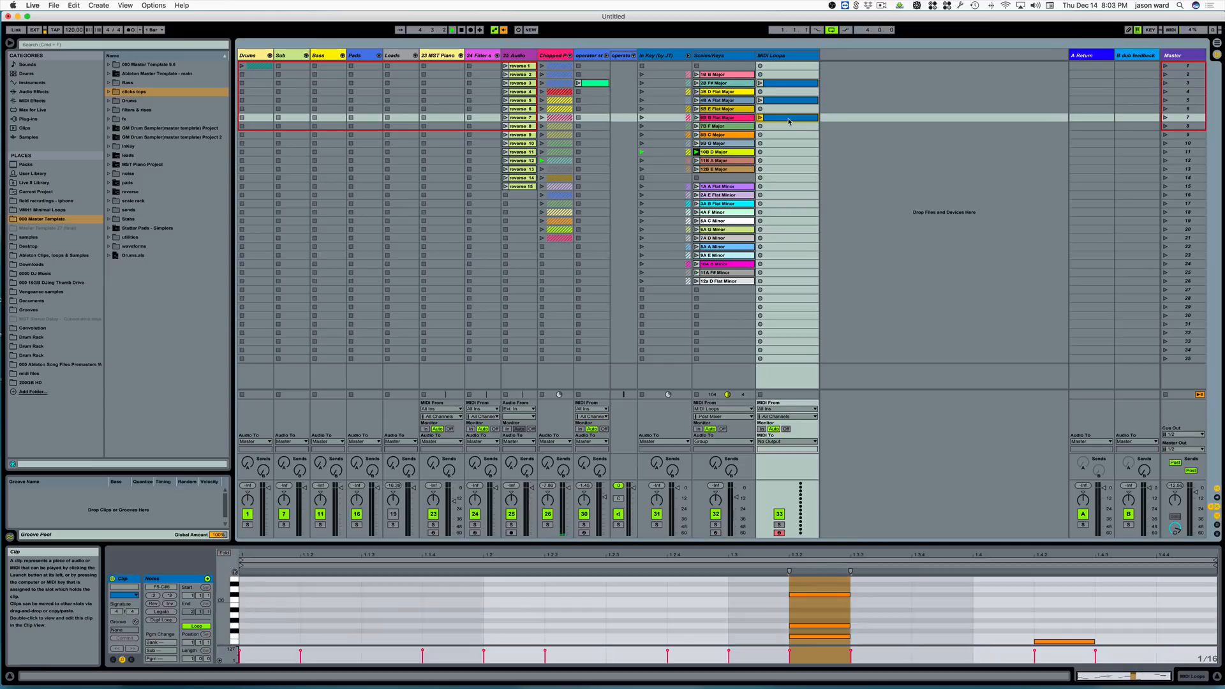
pyautogui.doubleClick(848, 626)
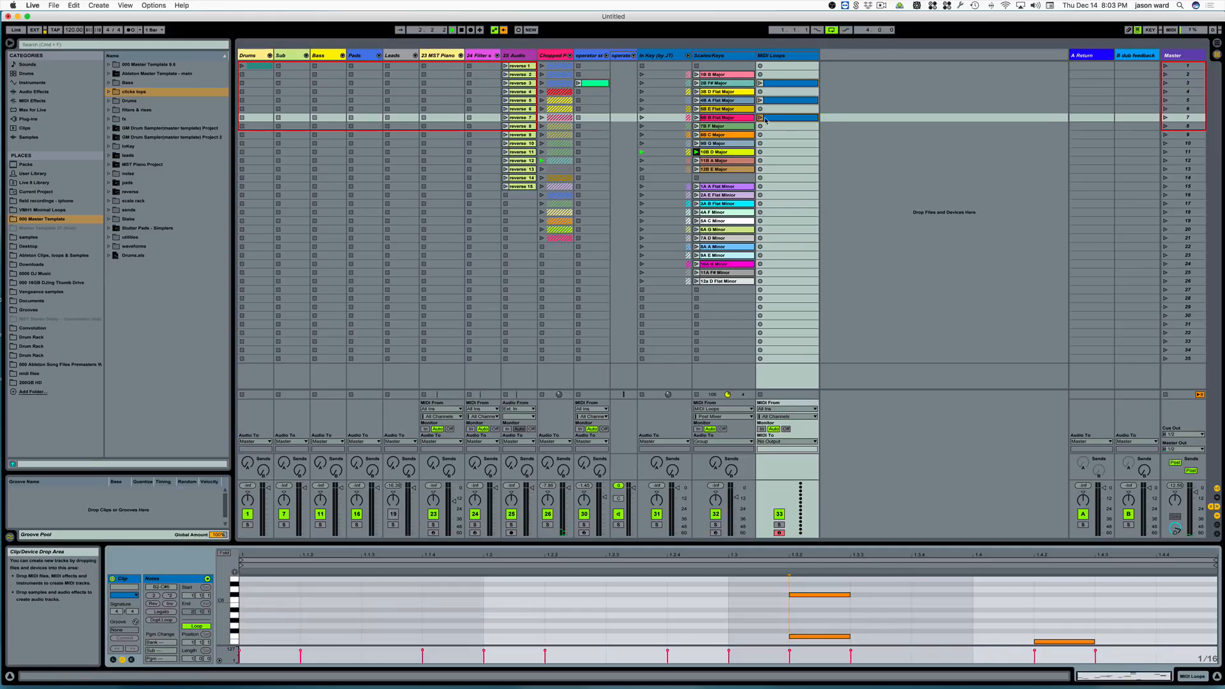
# - Open the MIDI Loops clip in row 5, and show the Scales/Keys track's devices with that track armed
pyautogui.click(774, 101)
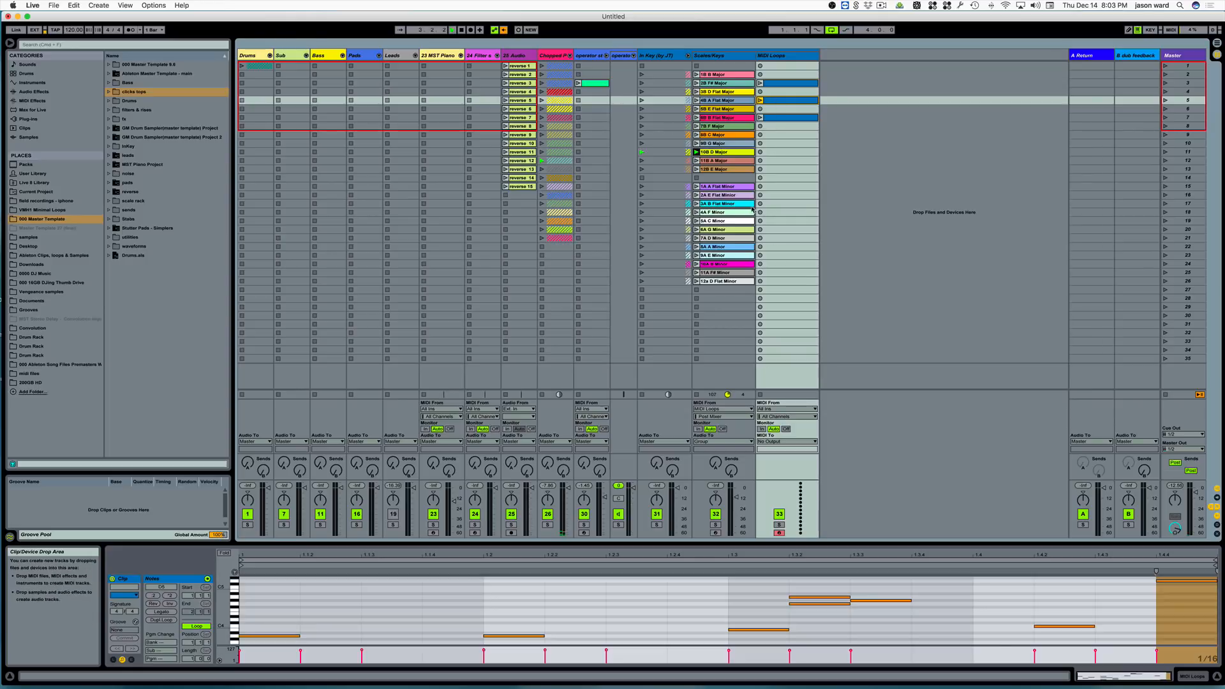
pyautogui.doubleClick(723, 56)
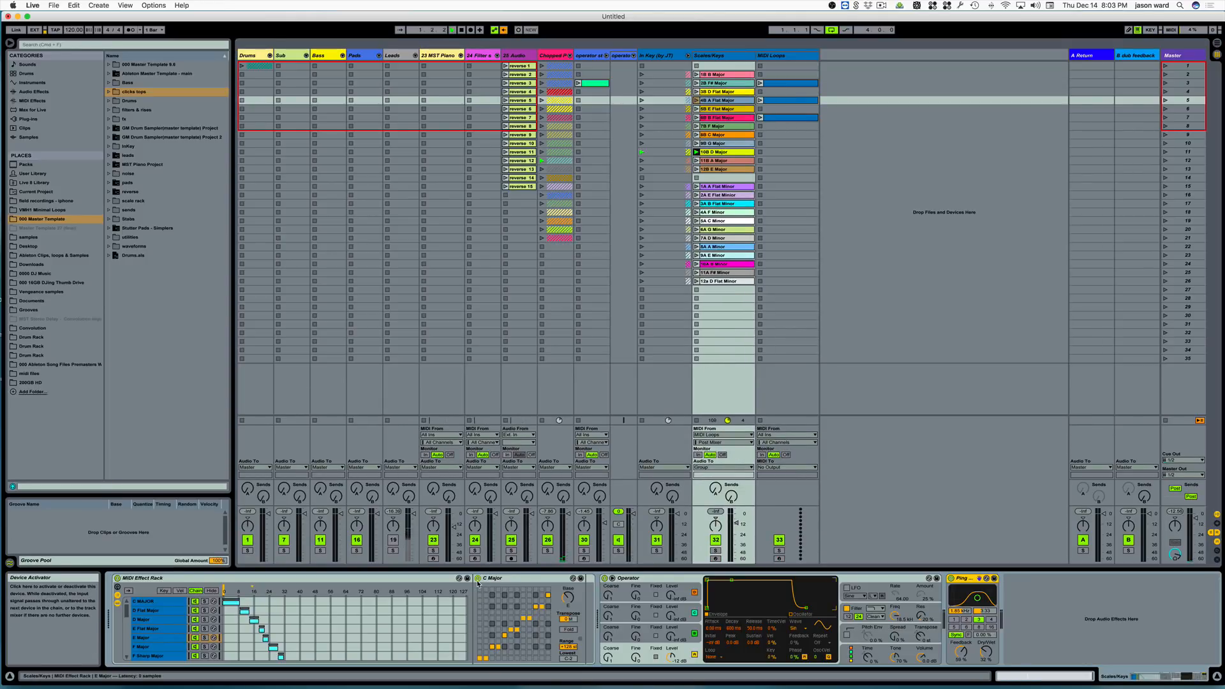
pyautogui.click(117, 580)
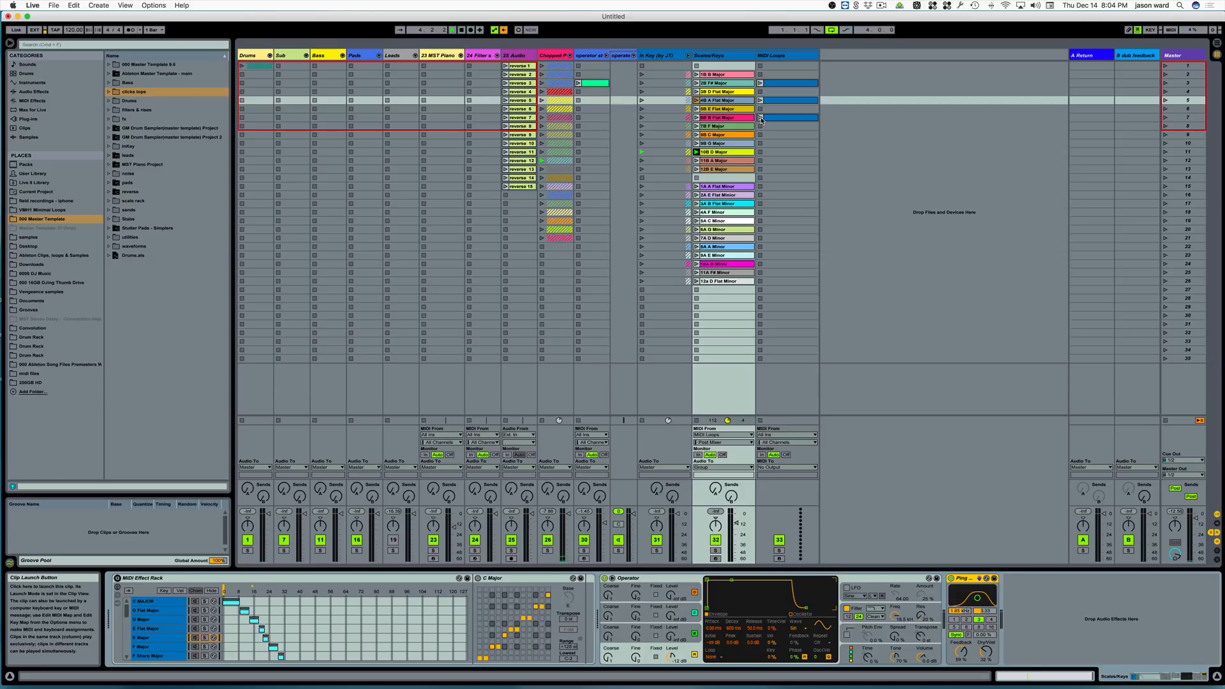
pyautogui.click(715, 559)
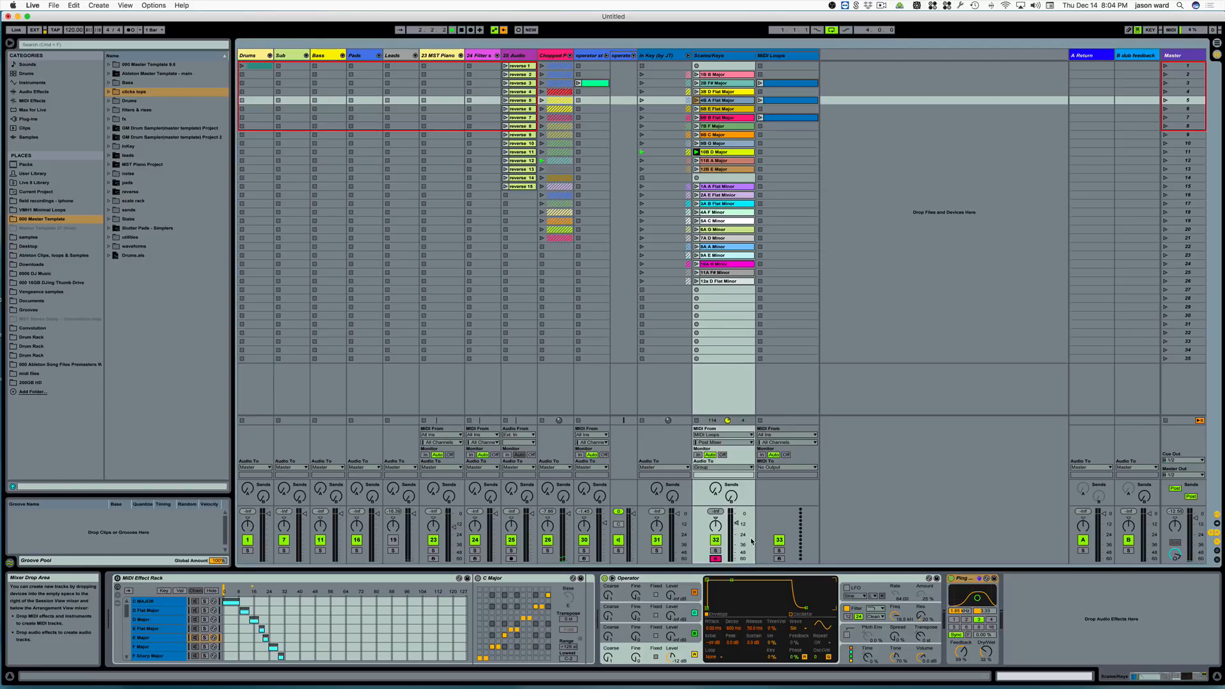
# - Audition the MIDI Loops clips in rows 3, 5 and 7 through the Scales/Keys track's device chain
pyautogui.click(760, 84)
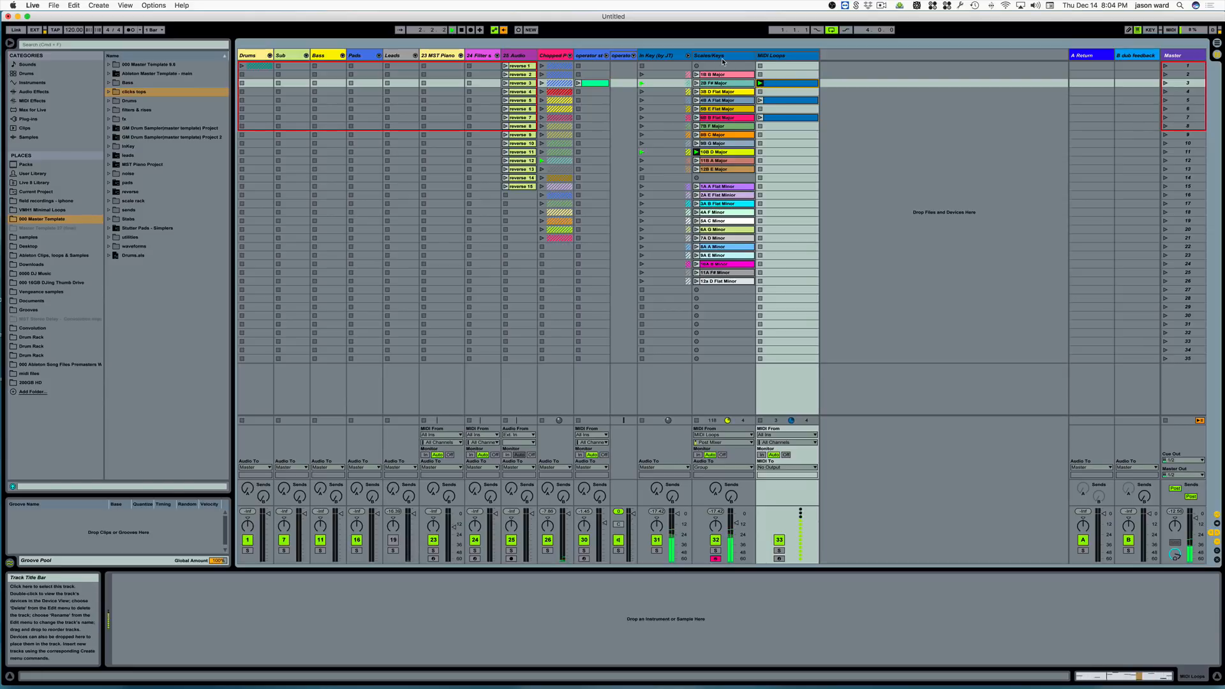
pyautogui.click(760, 101)
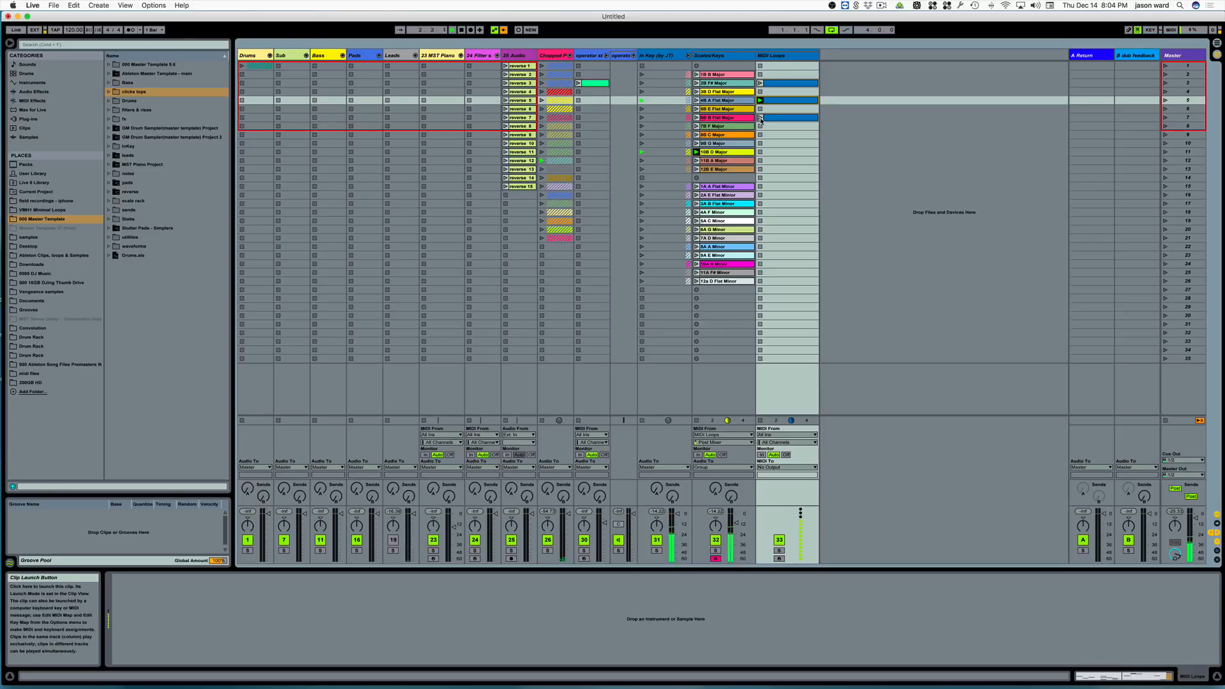
pyautogui.click(760, 118)
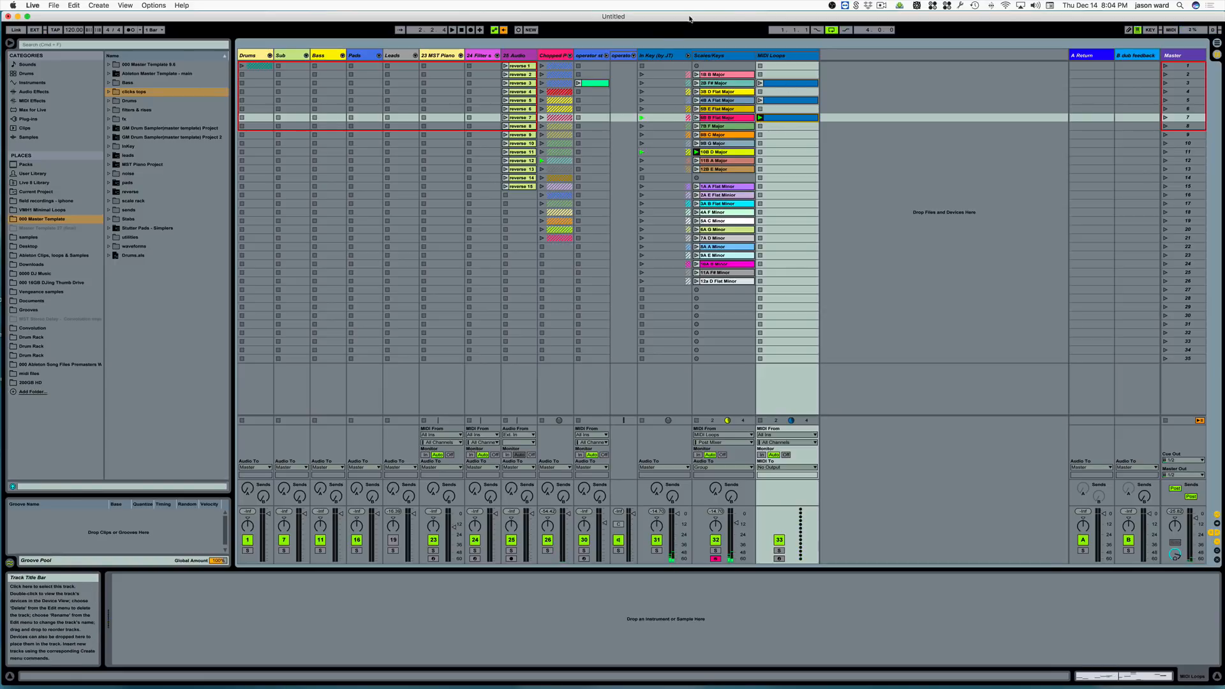
pyautogui.click(712, 57)
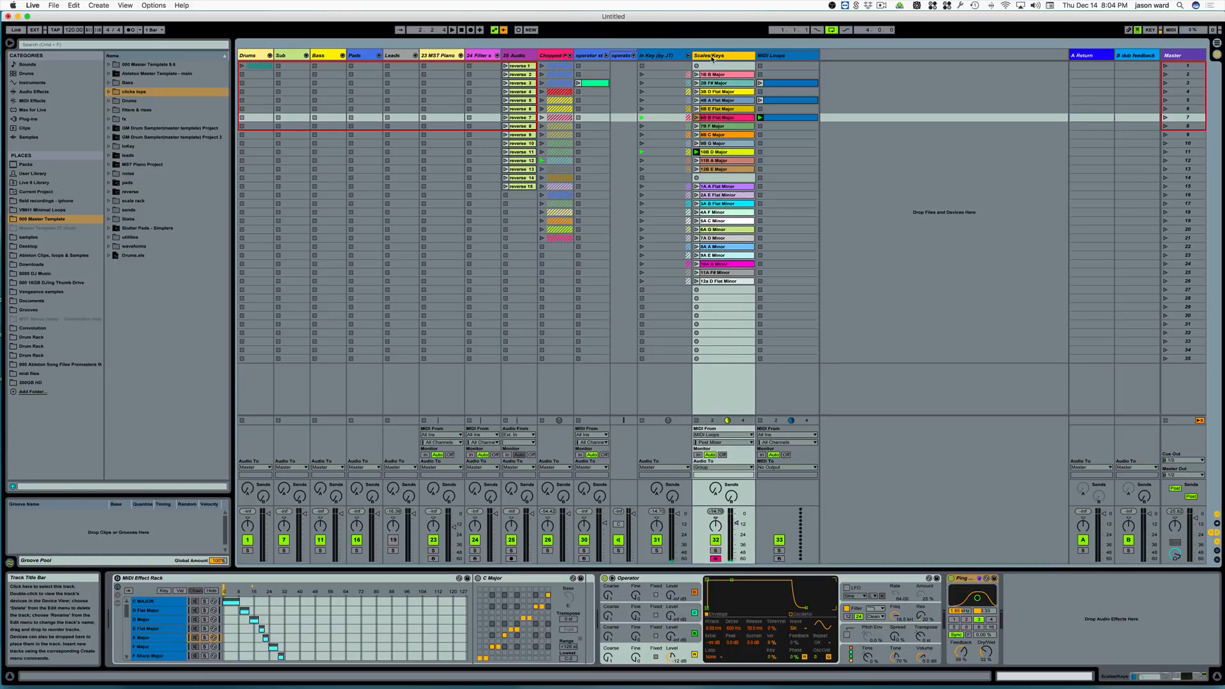
pyautogui.click(180, 578)
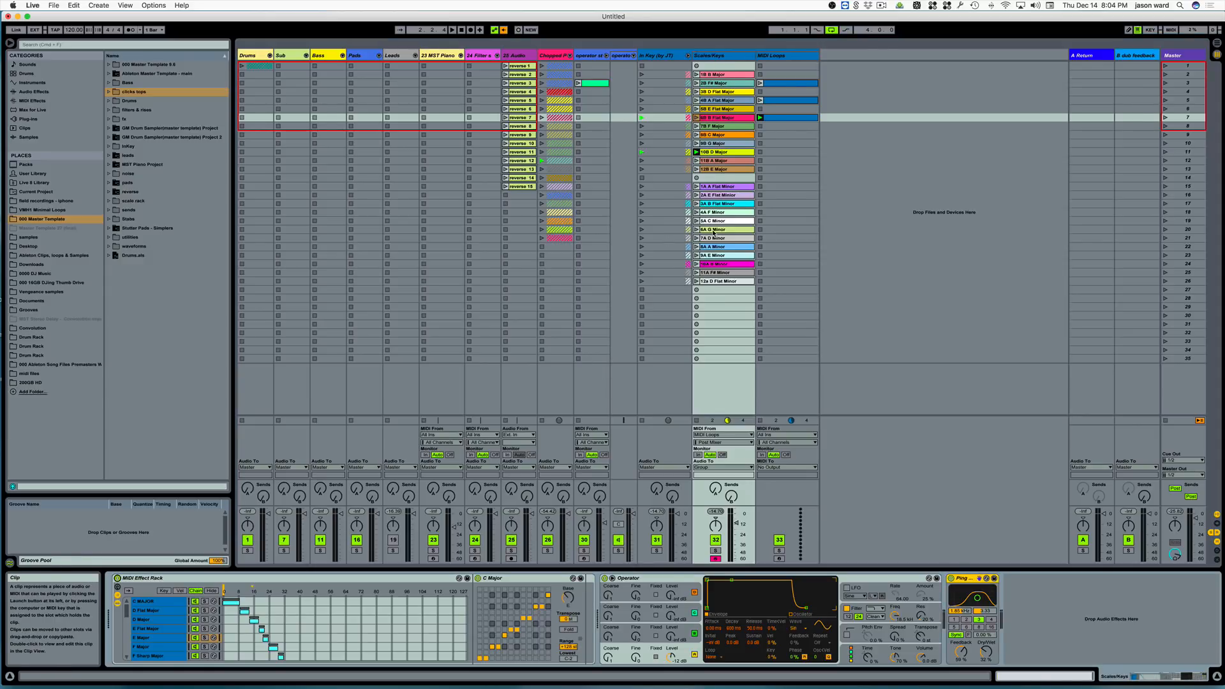
pyautogui.click(760, 117)
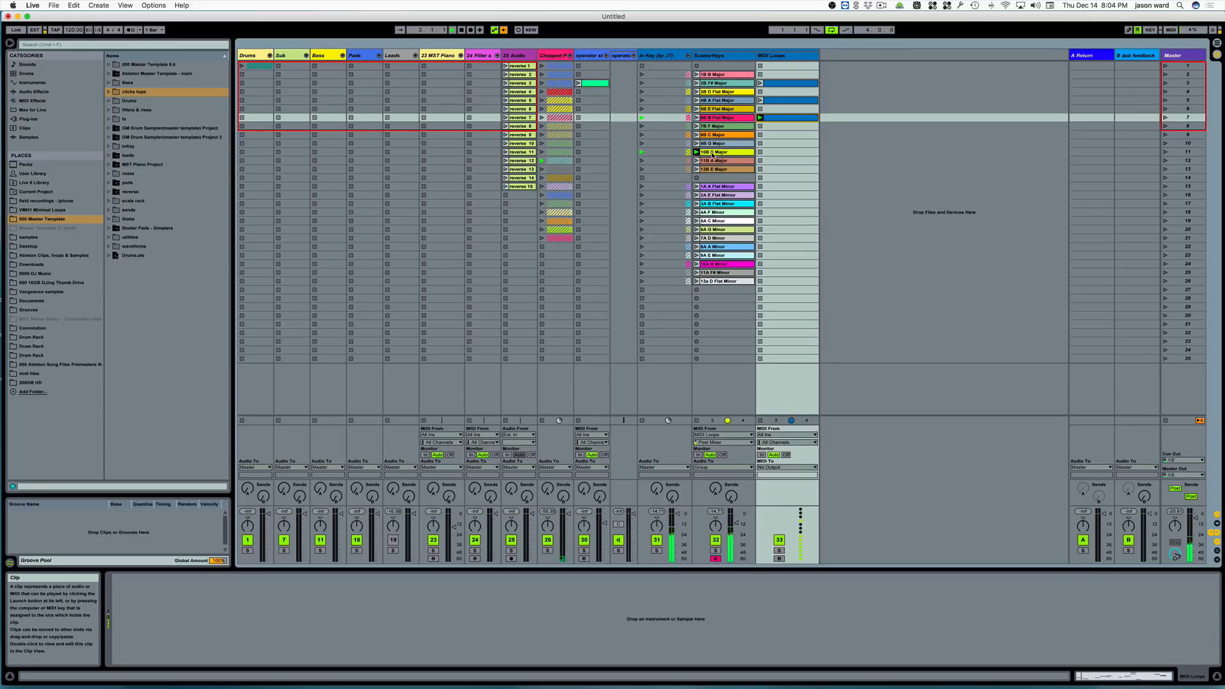
# - Launch the E Flat Major, A Flat Major, D Flat Major, F Minor and A Minor scale clips against the row 7 MIDI loop
pyautogui.click(696, 109)
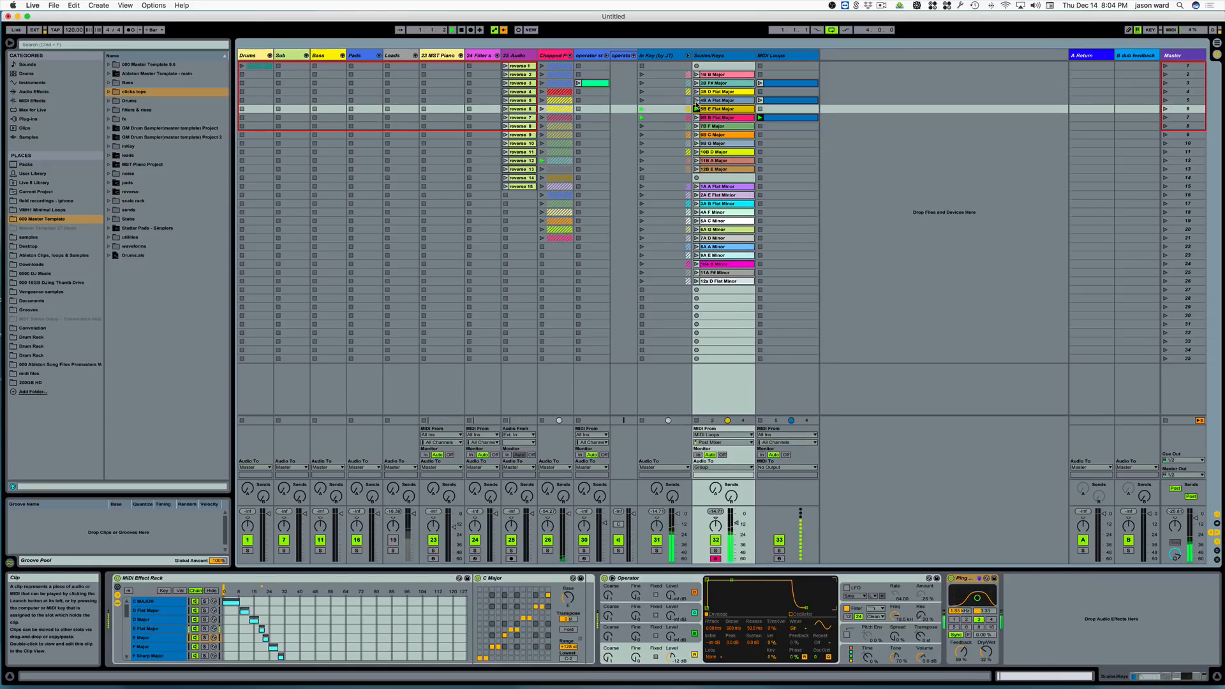
pyautogui.click(698, 101)
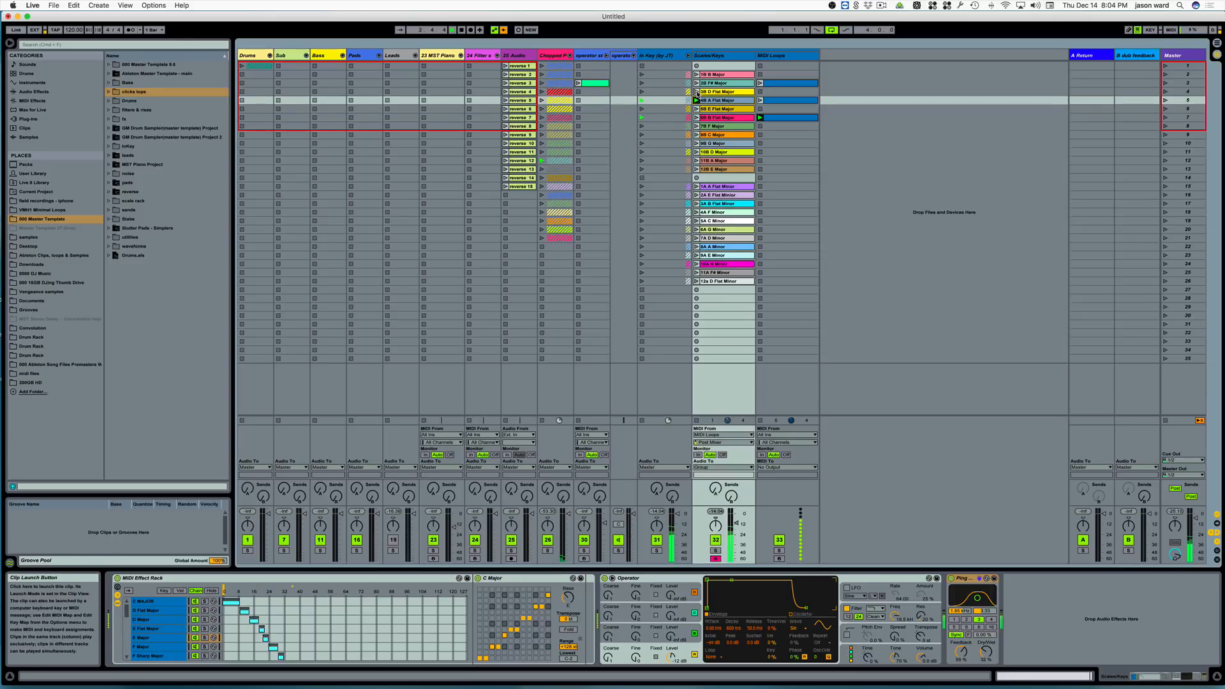
pyautogui.click(696, 92)
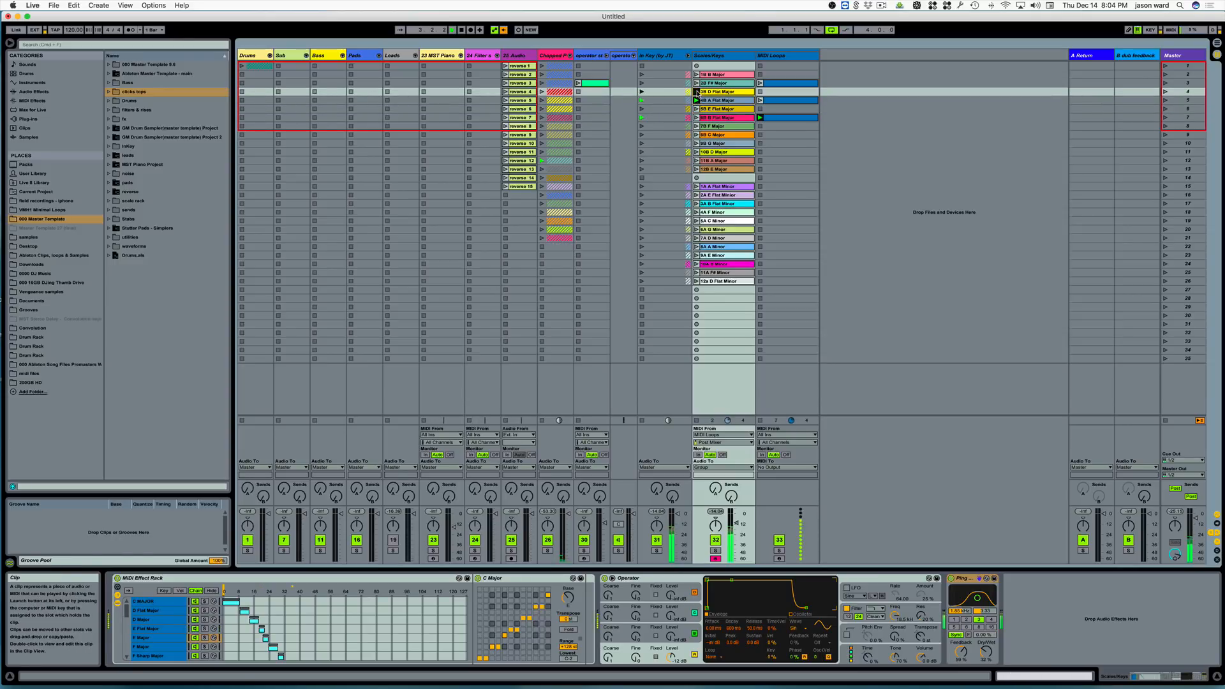
pyautogui.click(696, 213)
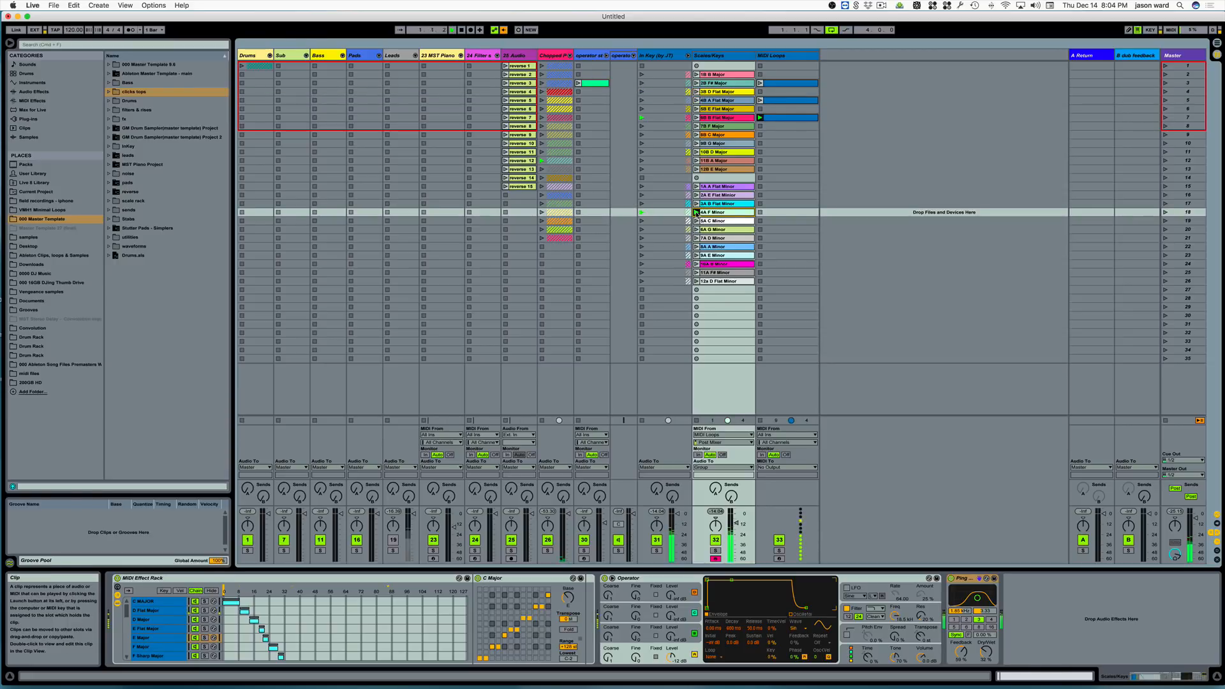
pyautogui.click(696, 247)
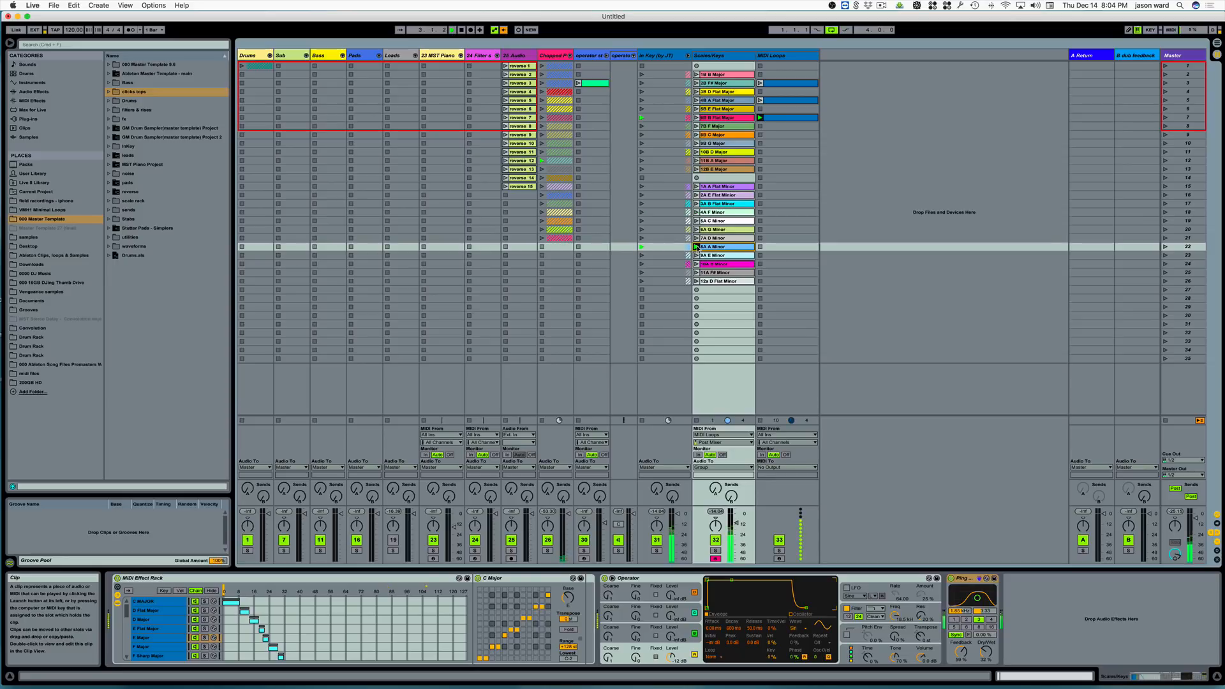
# - Launch the row 3 MIDI loop and run it through the D Minor, B Flat Minor, E Flat Minor, C Minor and E Flat Major scale clips
pyautogui.click(761, 83)
pyautogui.click(696, 238)
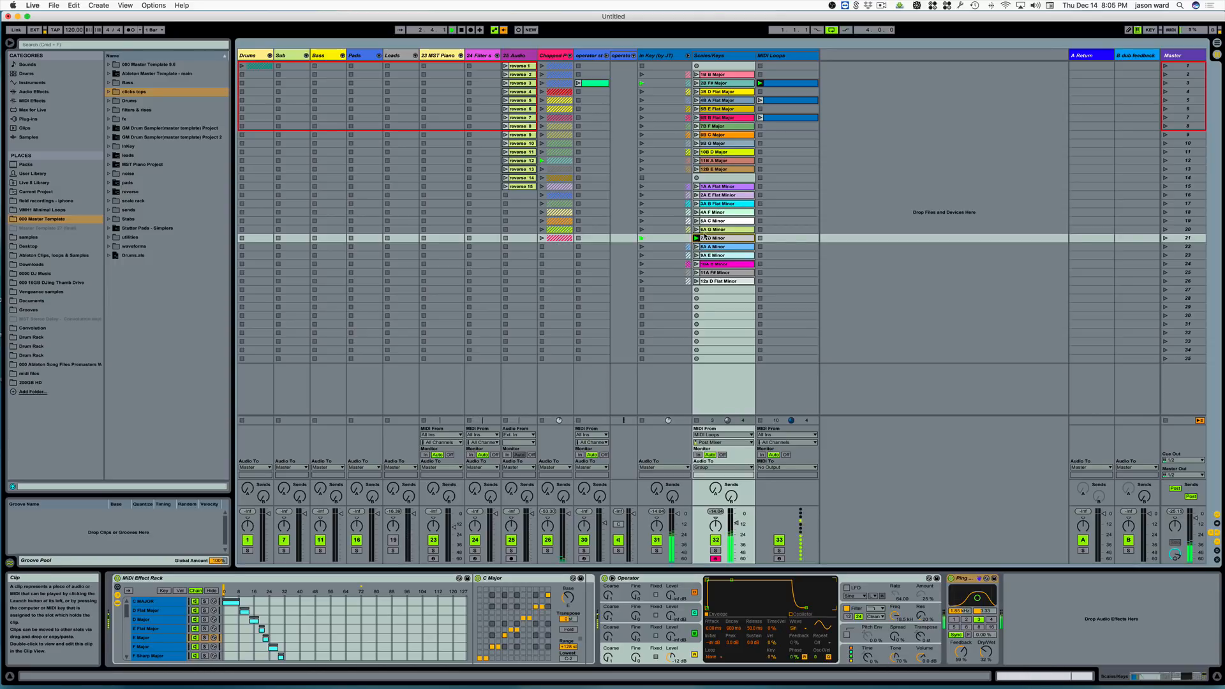
pyautogui.click(696, 204)
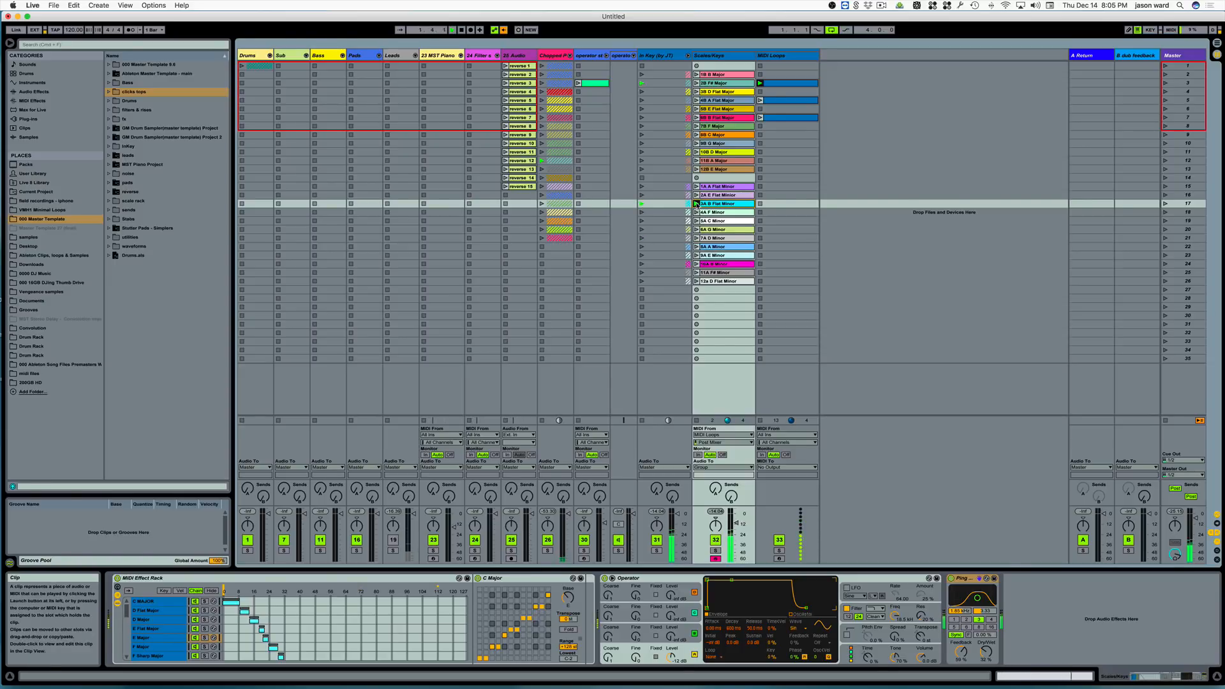
pyautogui.click(697, 195)
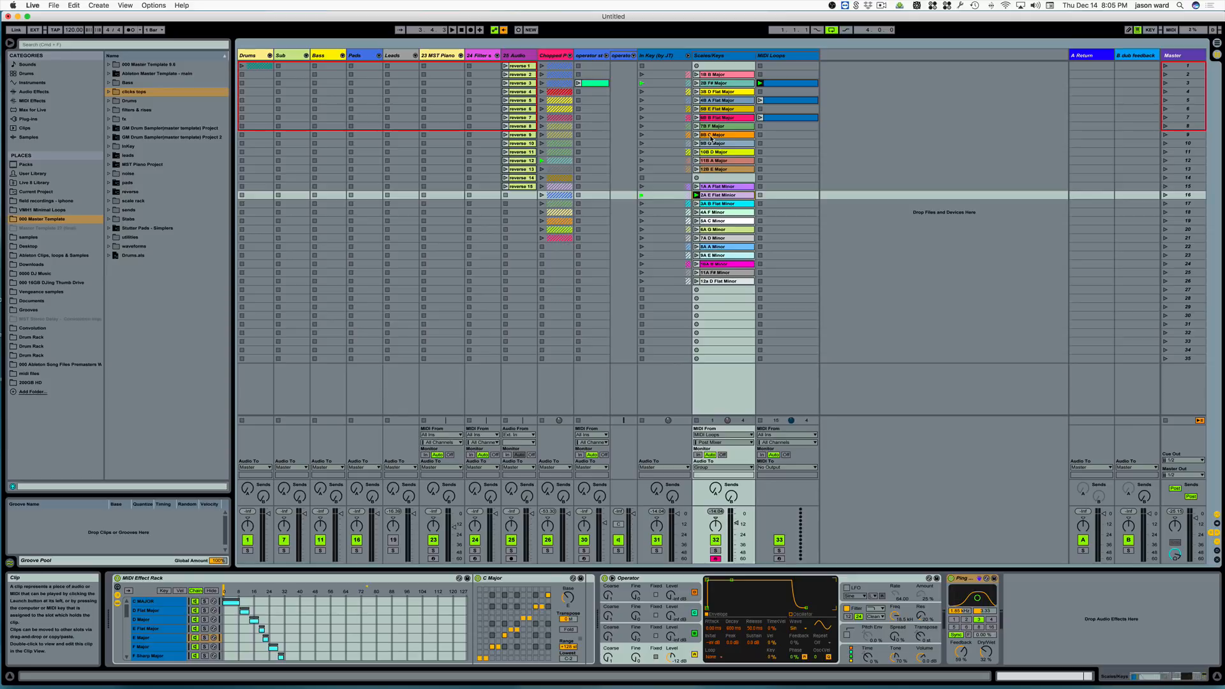
pyautogui.click(715, 222)
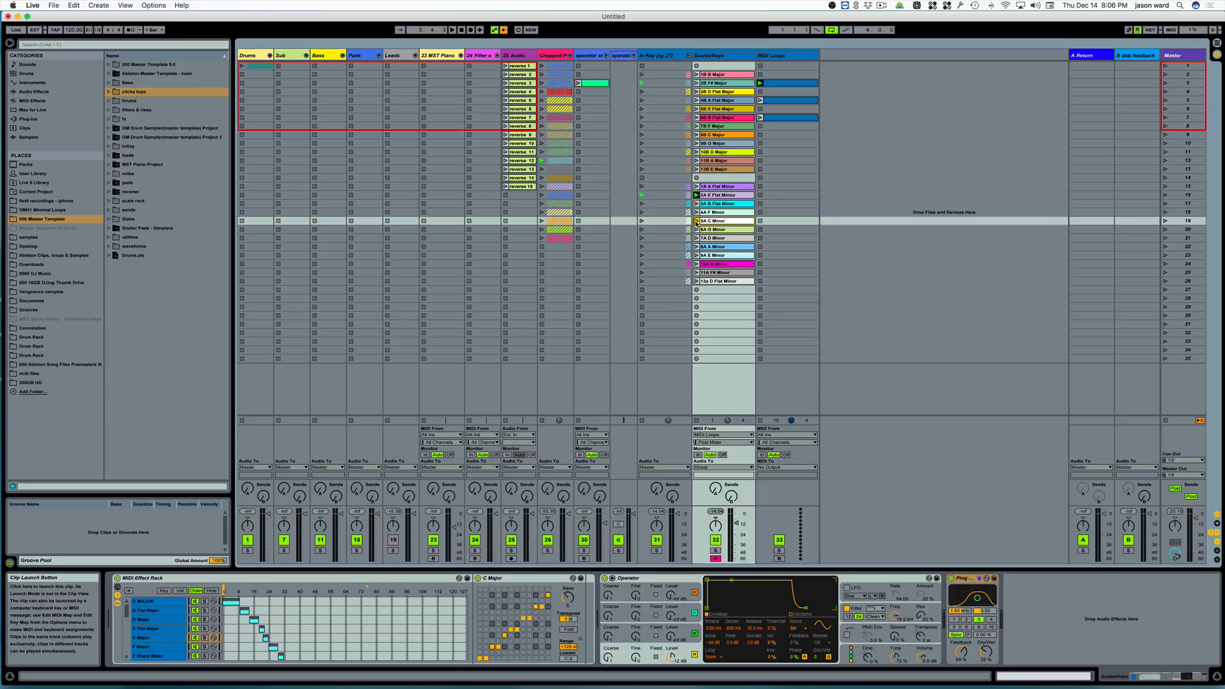
pyautogui.click(696, 109)
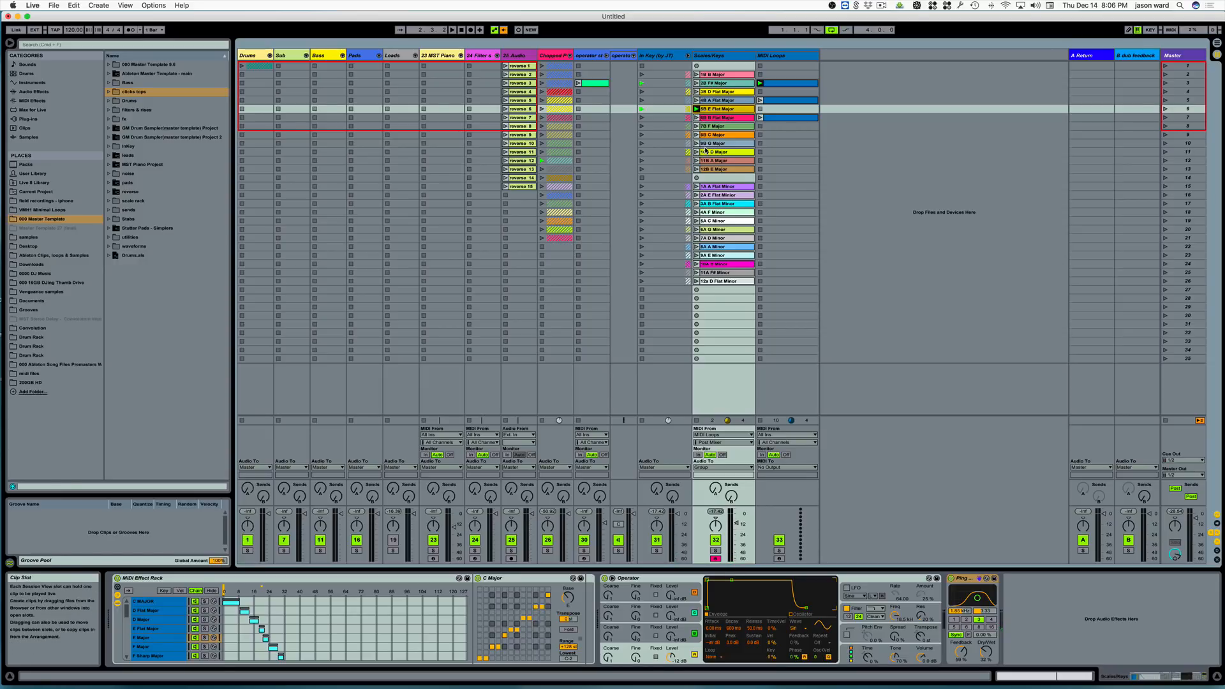
# - Launch the row 5 MIDI loop with the C Minor, G Minor and F Minor scale clips, and select the Operator device
pyautogui.click(760, 100)
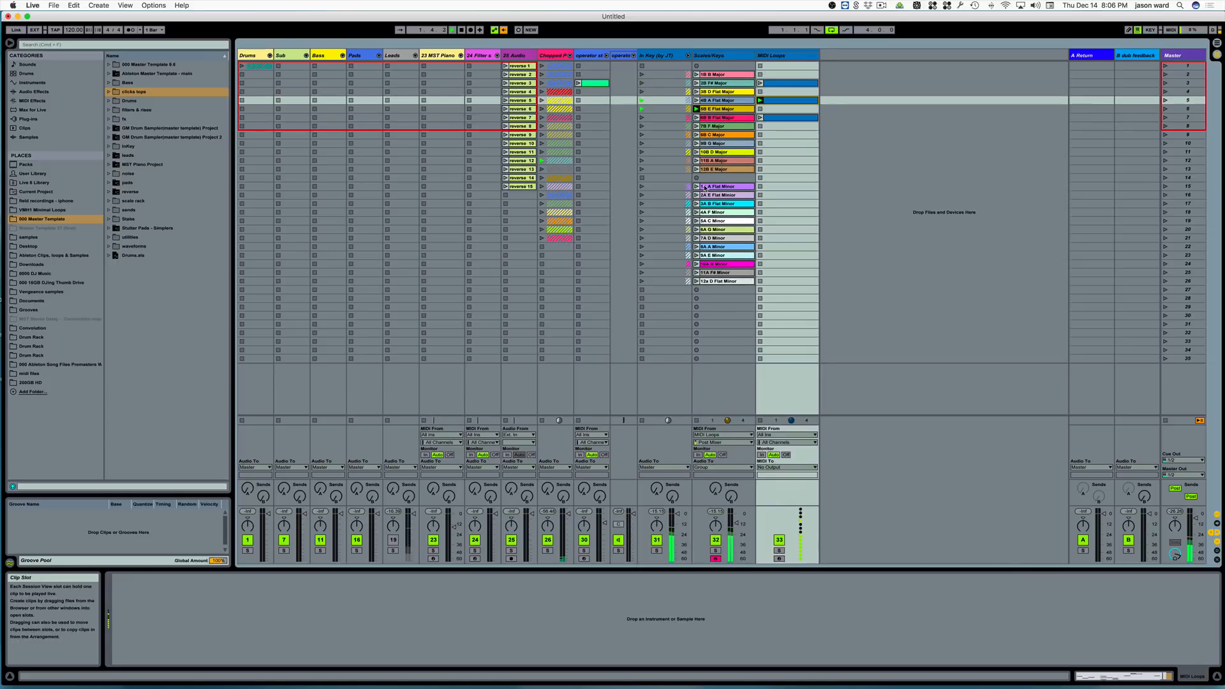
pyautogui.click(696, 221)
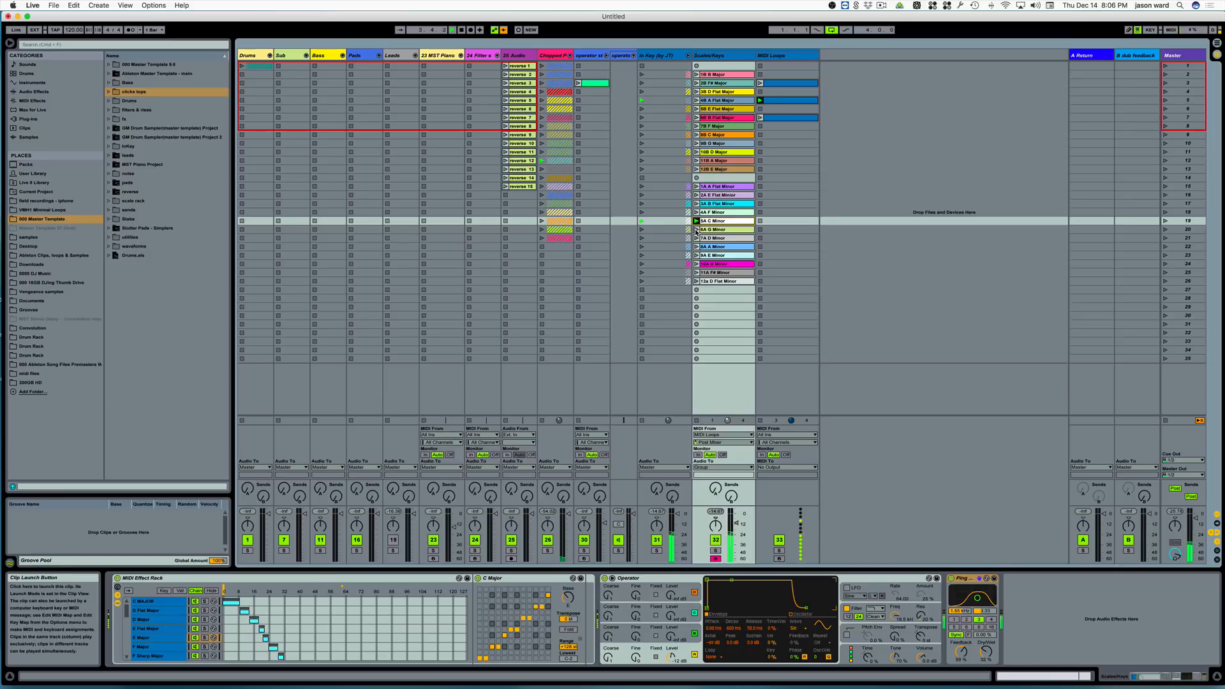
pyautogui.click(696, 230)
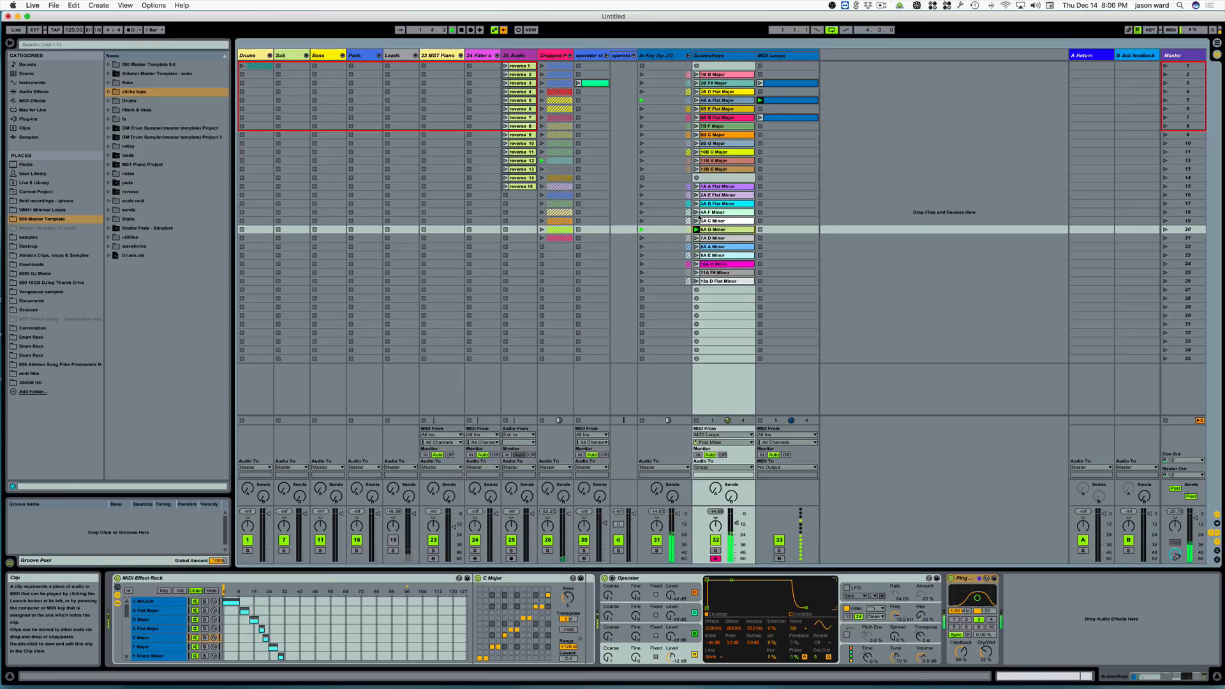
pyautogui.click(696, 213)
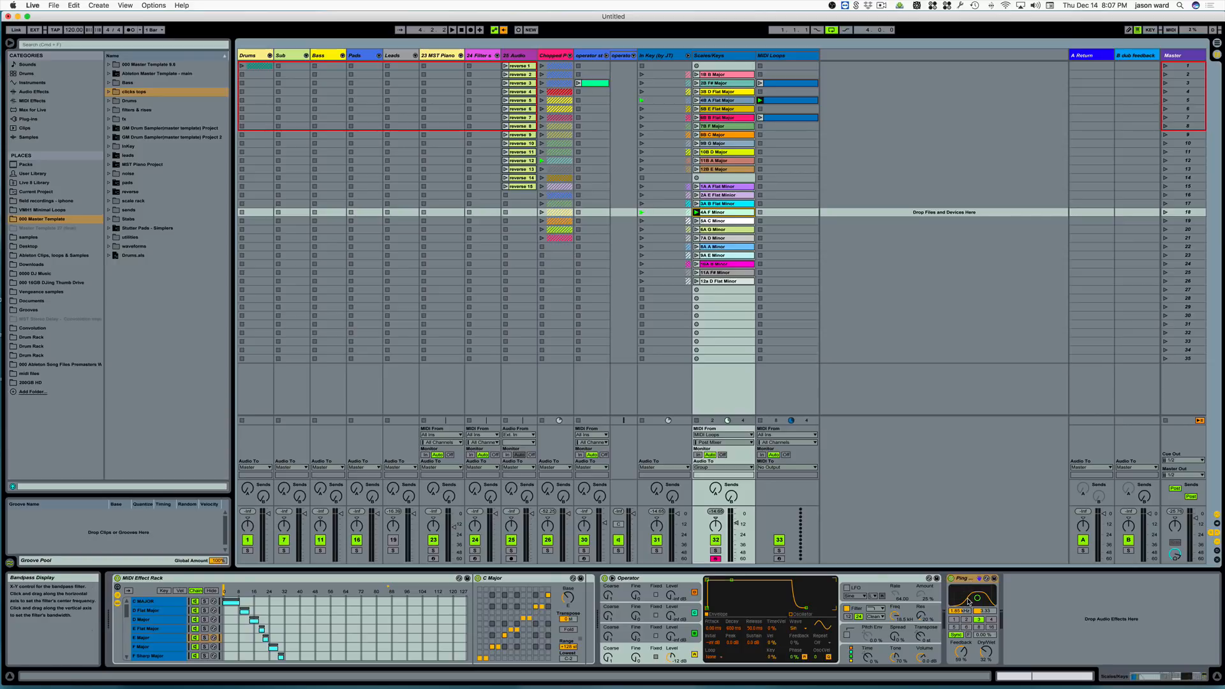
pyautogui.click(680, 585)
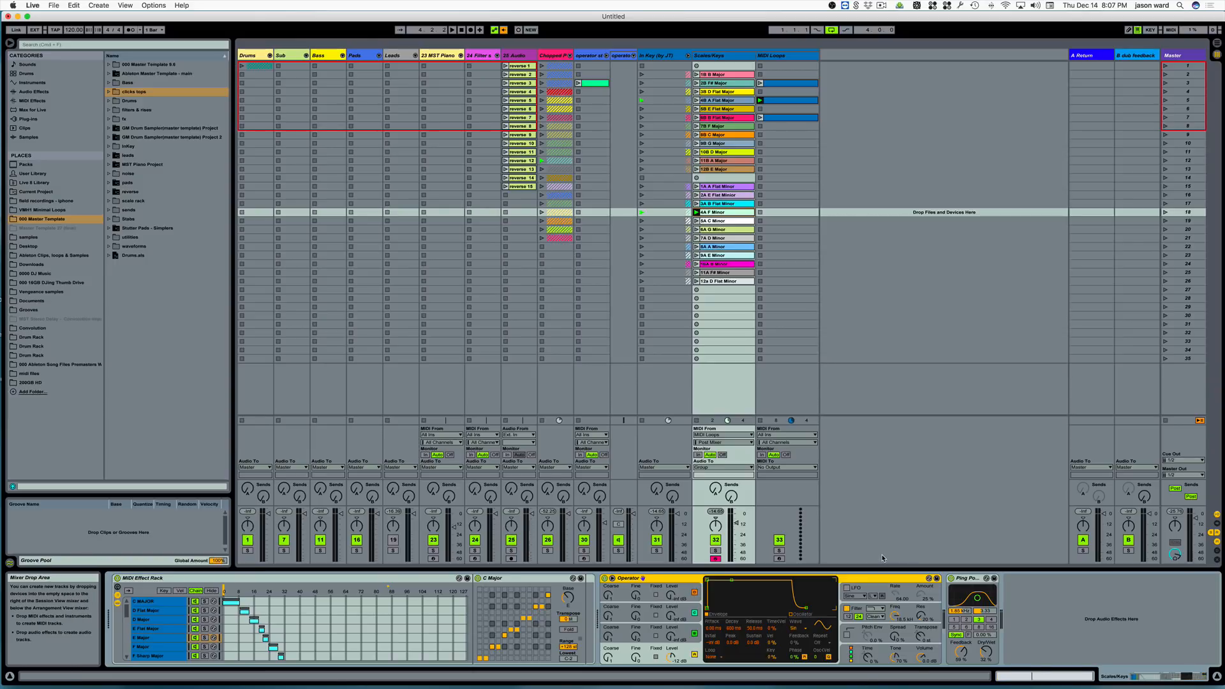
# - Fold the In Key and operator groups and unfold the Drums group
pyautogui.click(689, 55)
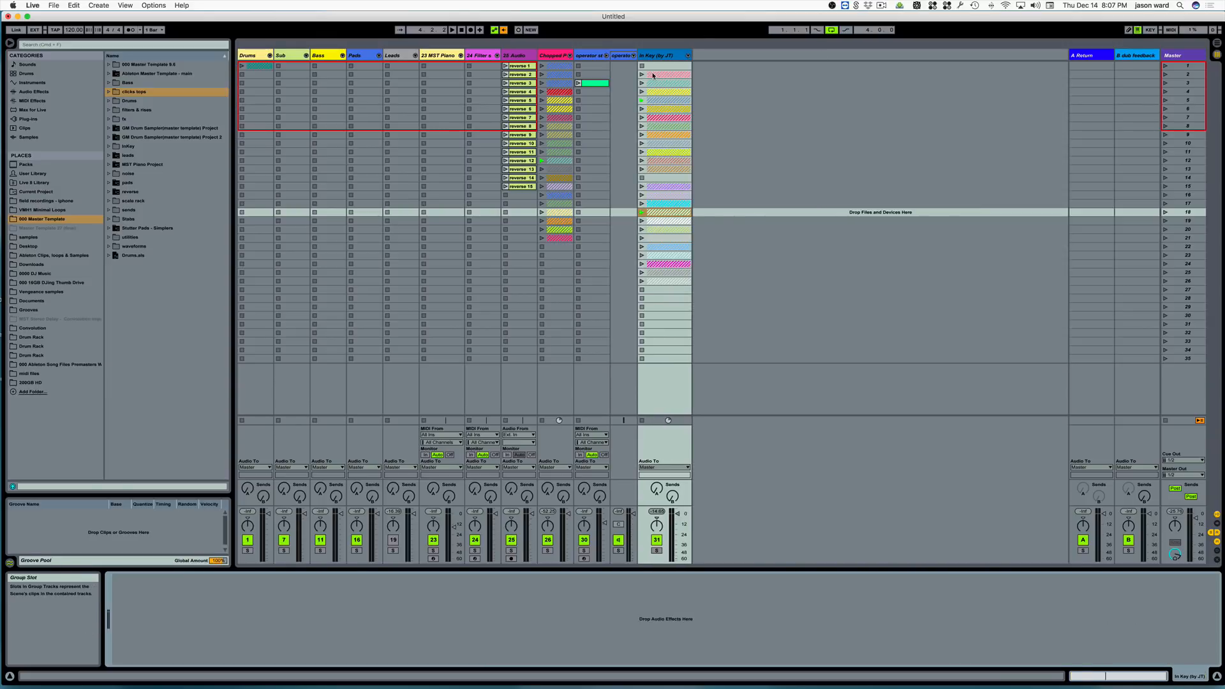
pyautogui.click(606, 56)
pyautogui.click(247, 48)
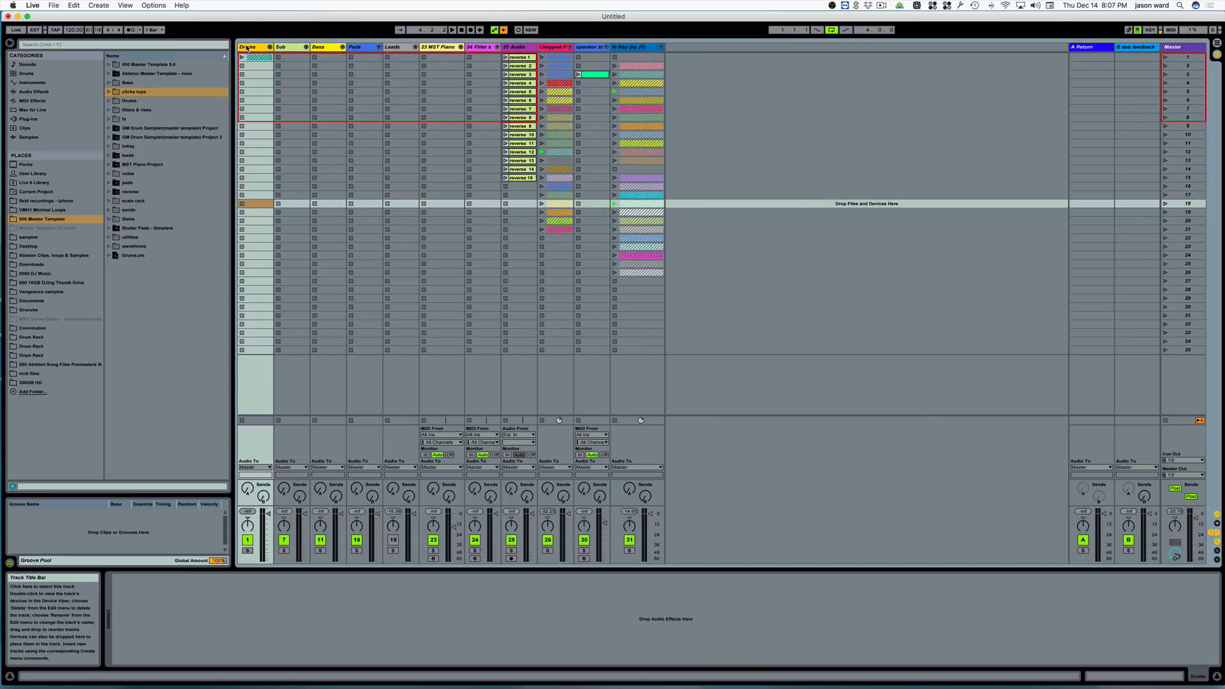
pyautogui.click(270, 47)
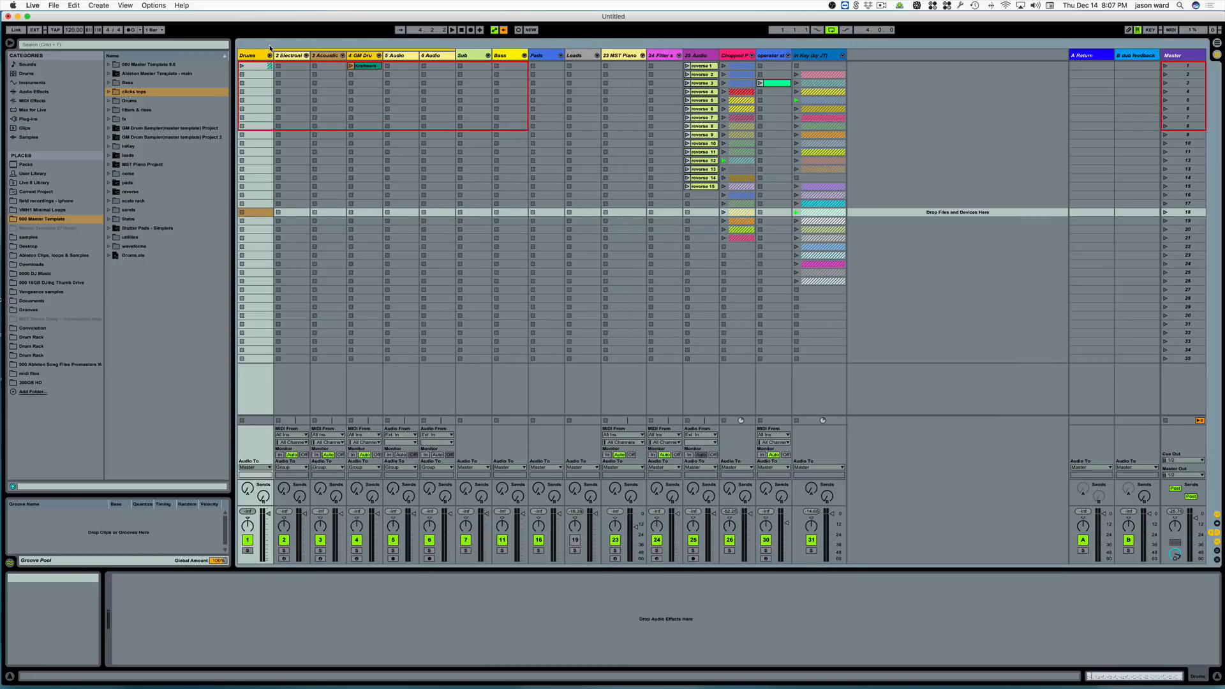
# - Select the GM Drum track and its row 1 clip, and look through the kit chains in the GM Drum Sampler rack
pyautogui.click(361, 56)
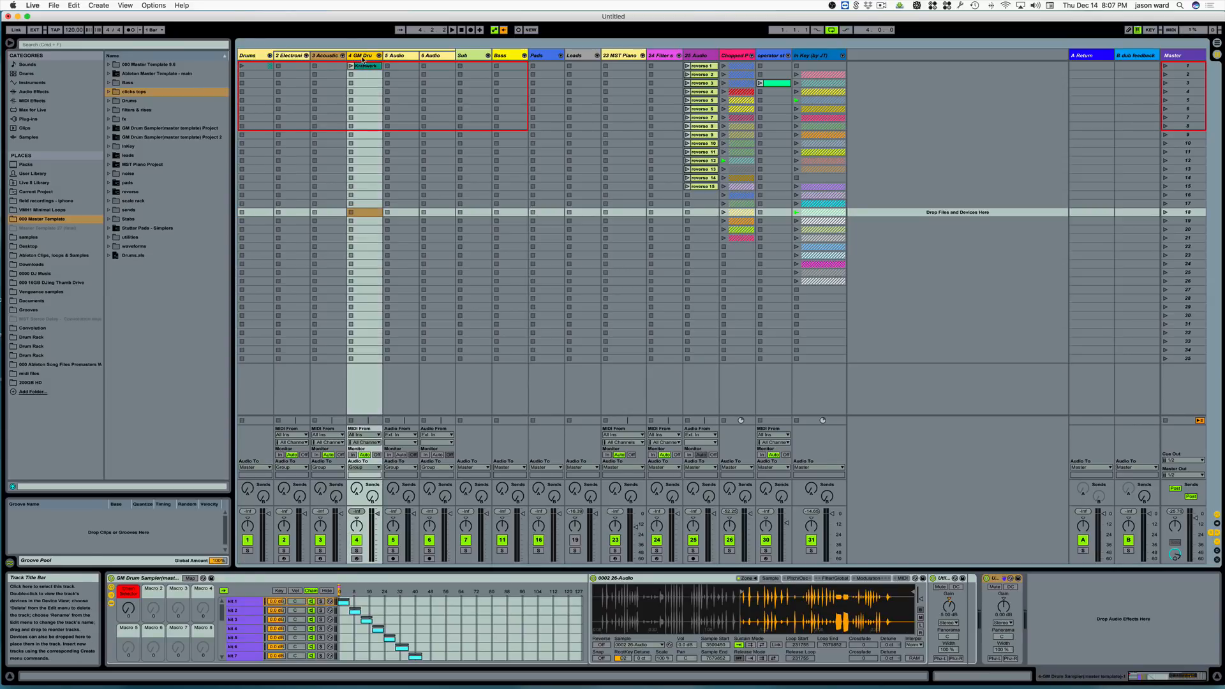
pyautogui.click(366, 66)
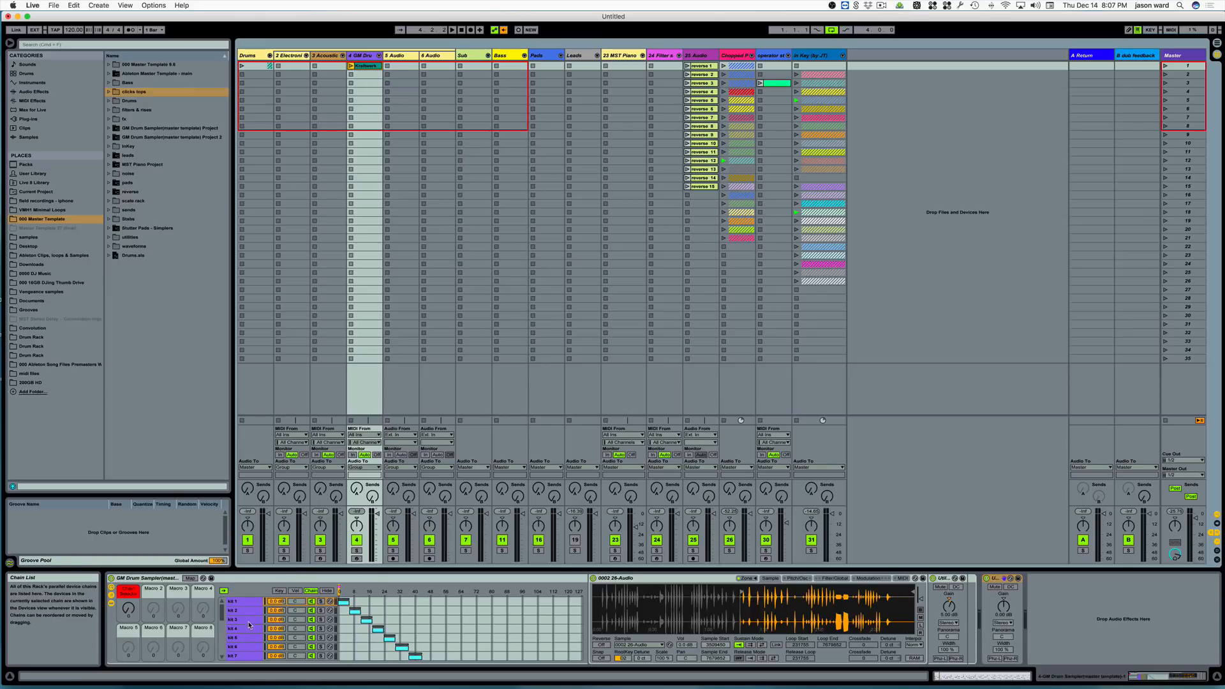
pyautogui.scroll(-5, 250, 629)
pyautogui.scroll(5, 250, 627)
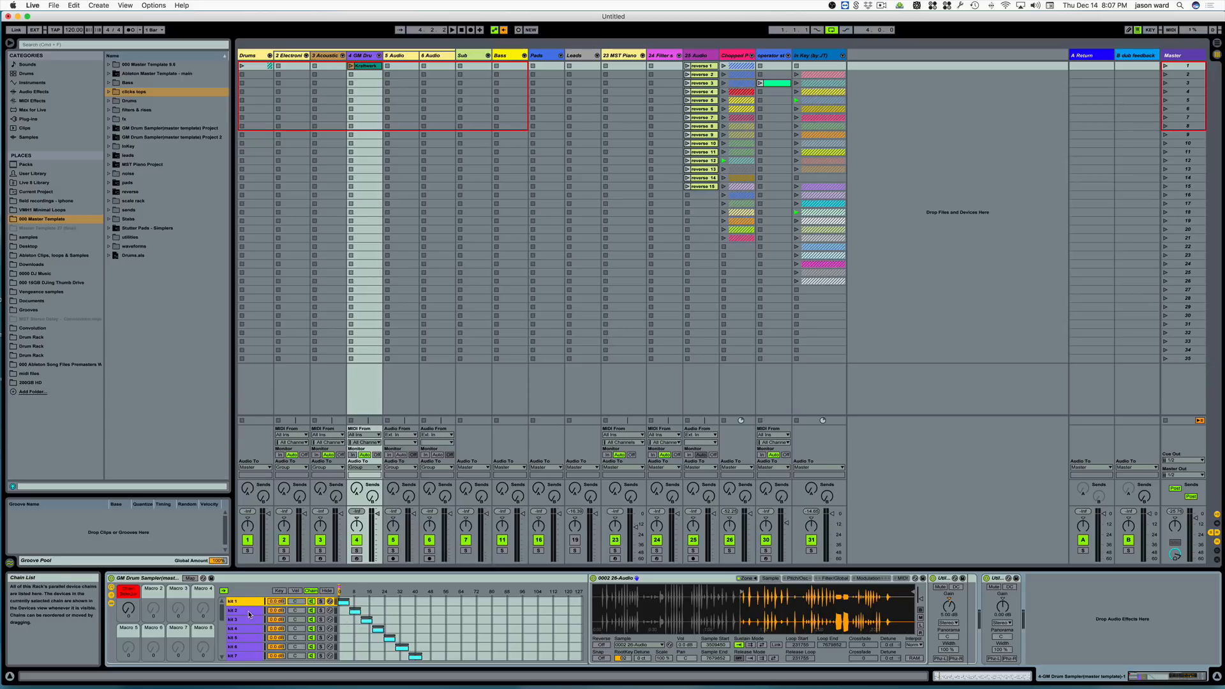
# - Audition the GM Drum clip with the rack's Chain Selector on kit 1 and on kit 2, with the track's devices shown
pyautogui.click(351, 66)
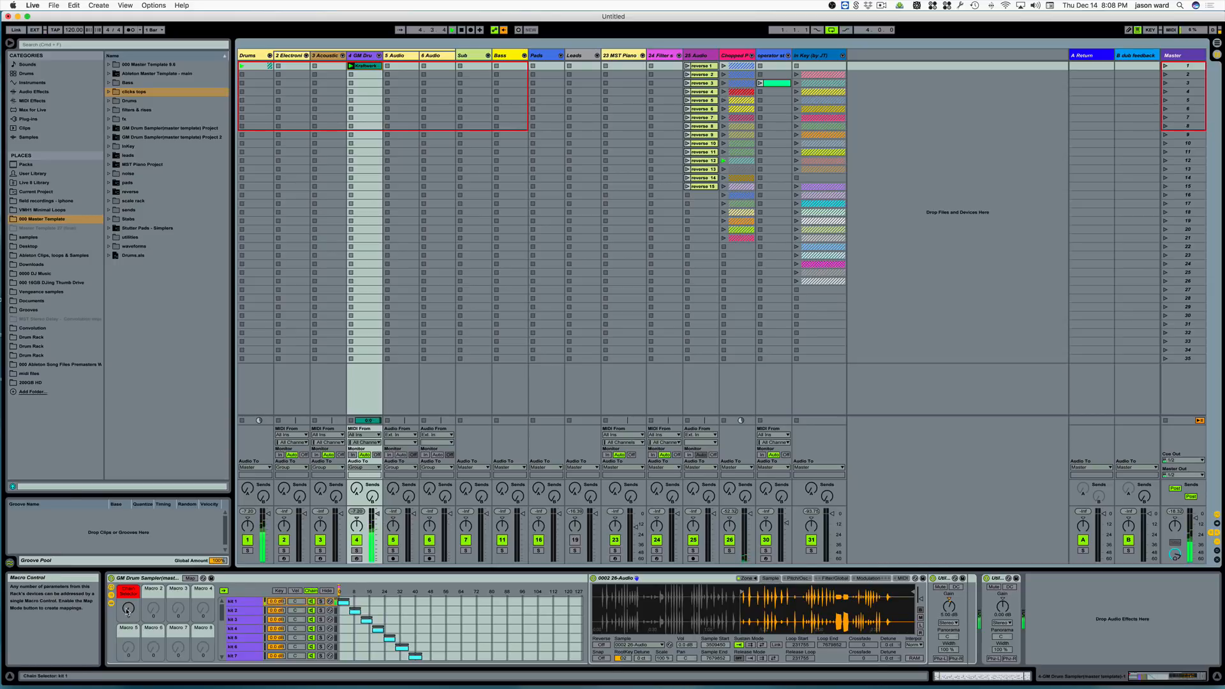
pyautogui.press('space')
pyautogui.moveTo(128, 608); pyautogui.dragTo(128, 601)
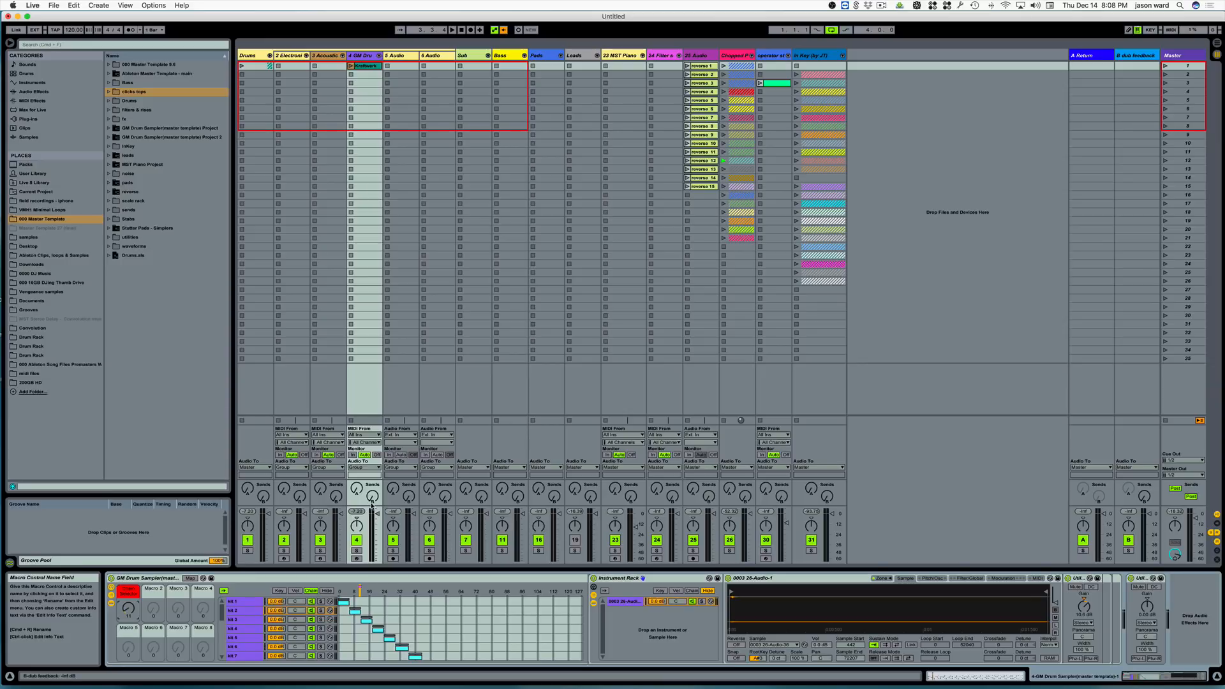
pyautogui.click(351, 66)
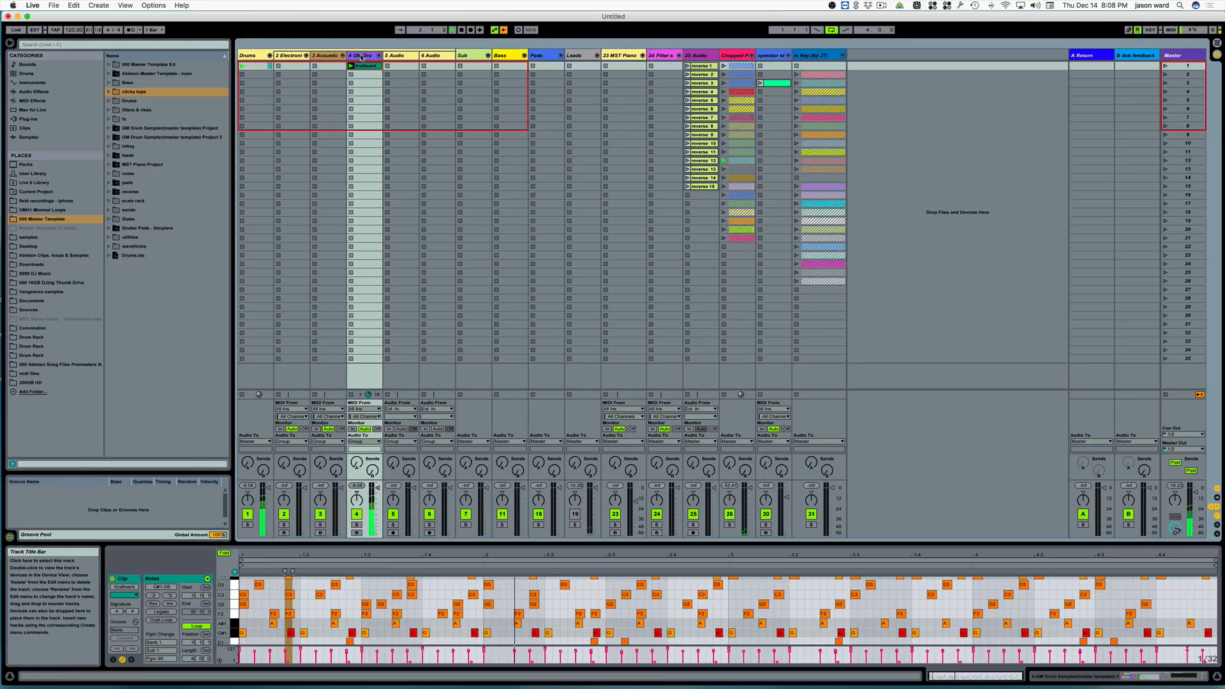
pyautogui.doubleClick(361, 57)
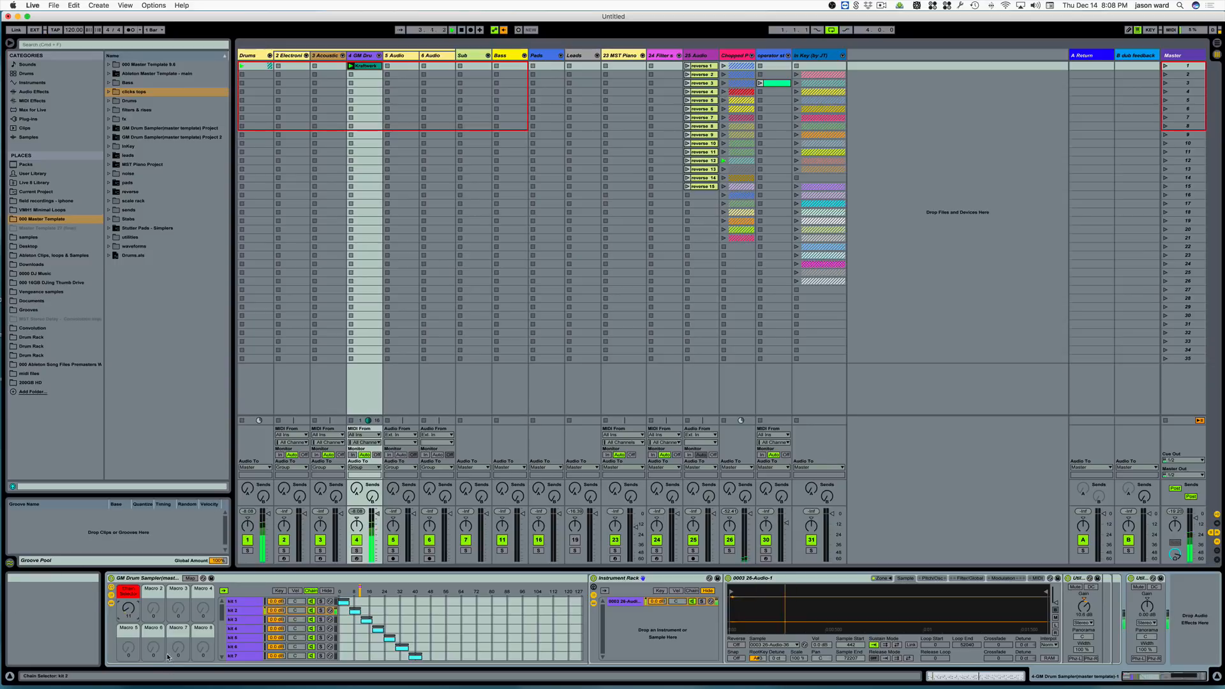
# - Audition the playing GM Drum clip with more kits, moving the rack's Chain Selector up through kit 8 to kit 11
pyautogui.moveTo(126, 610); pyautogui.dragTo(128, 613)
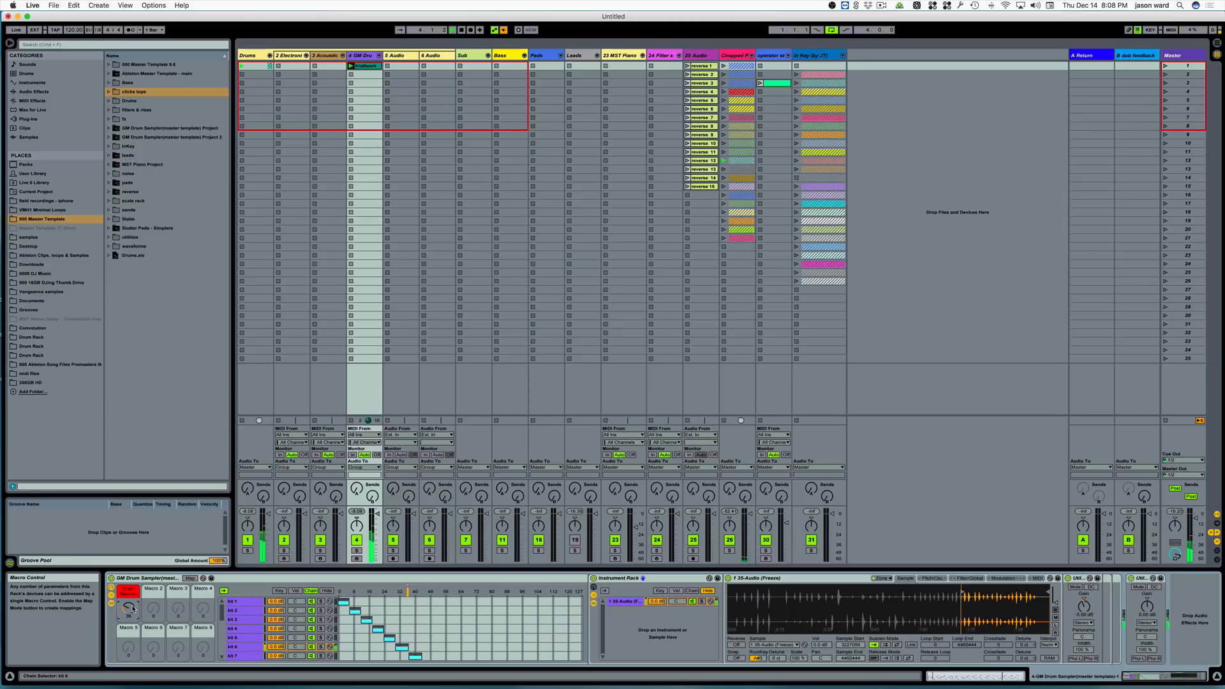
pyautogui.moveTo(131, 608); pyautogui.dragTo(128, 606)
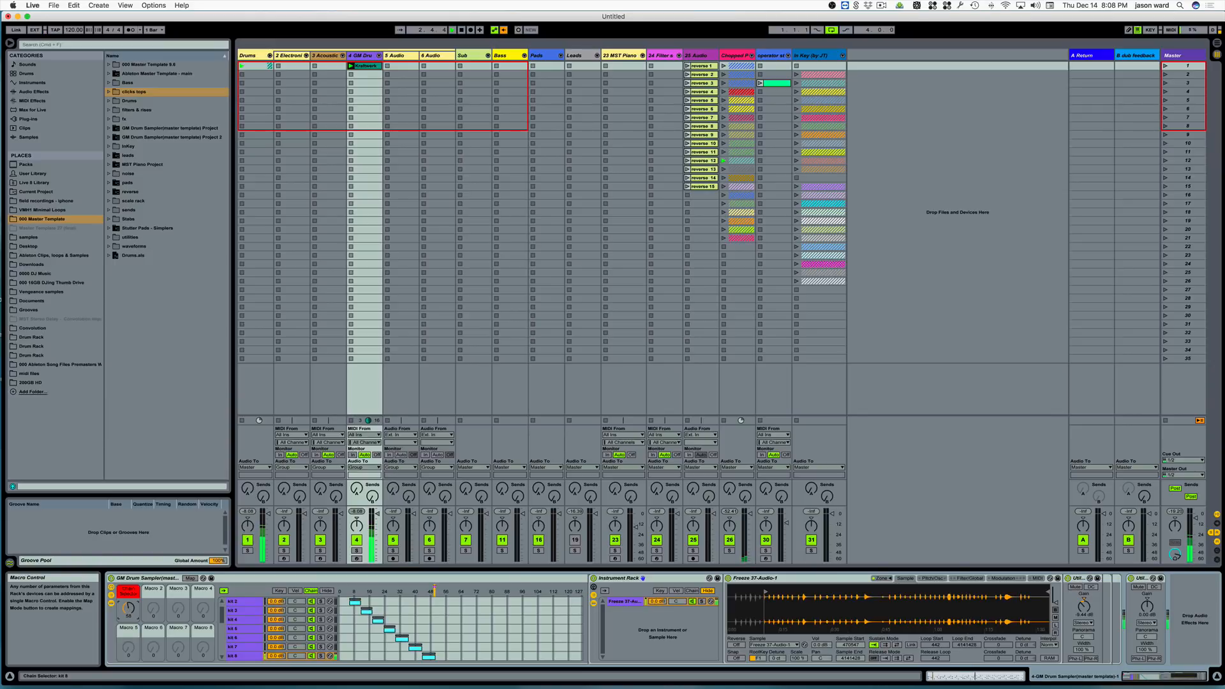
pyautogui.moveTo(128, 608); pyautogui.dragTo(130, 603)
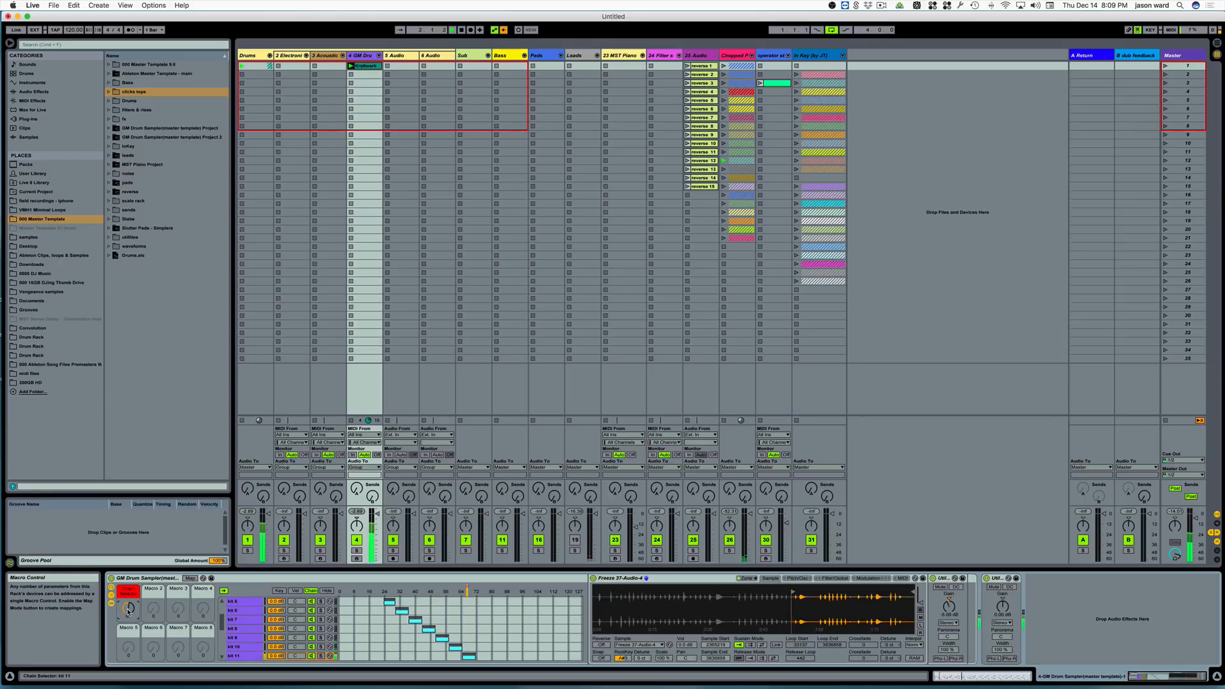
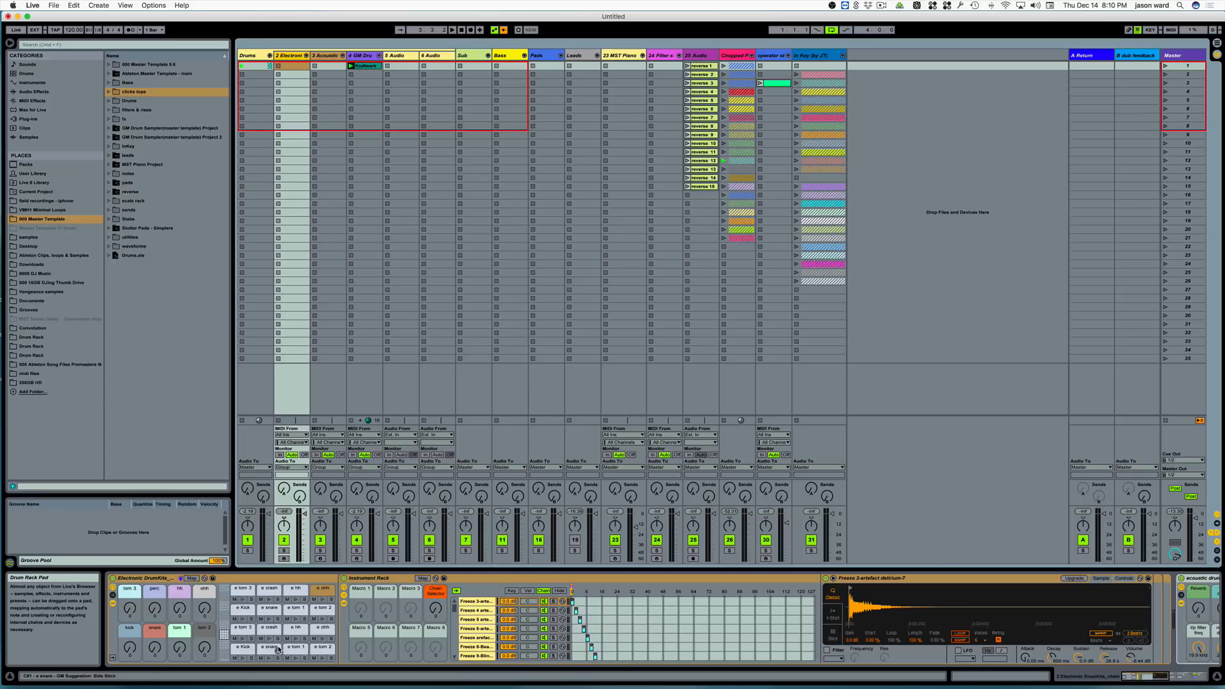
# - Preview the electronic drum rack's e kick pad, arm the track, and sweep the kick macro through its samples
pyautogui.click(249, 651)
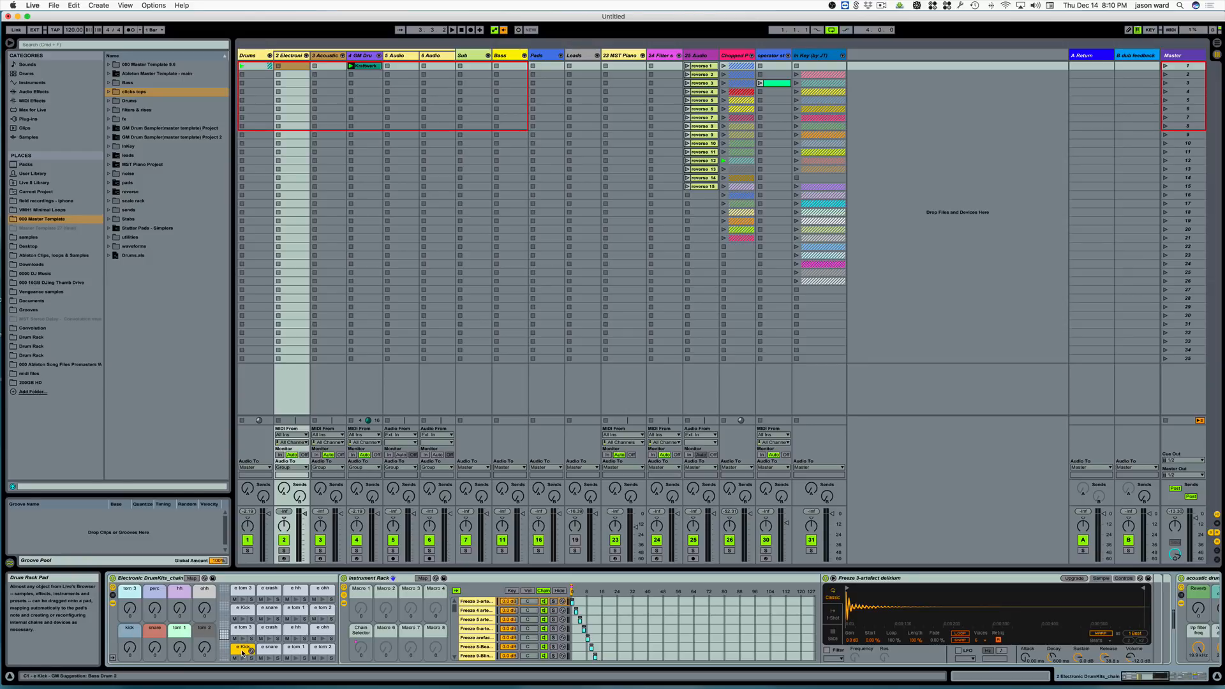
pyautogui.click(284, 558)
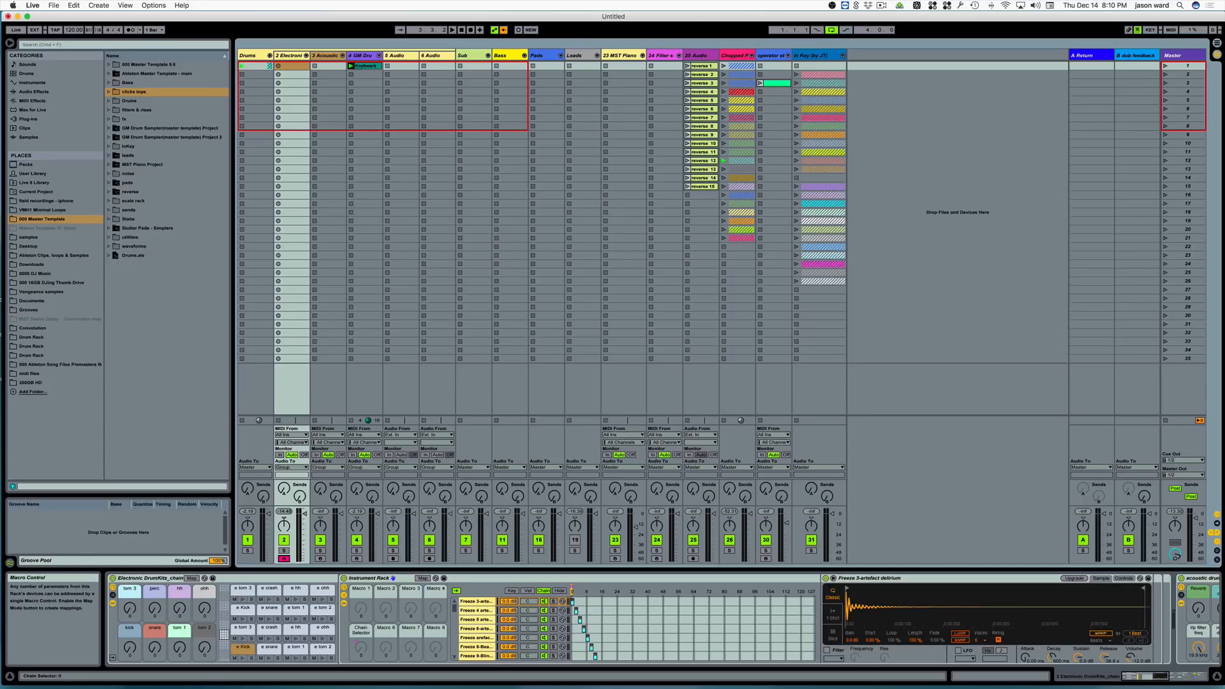
pyautogui.moveTo(129, 647); pyautogui.dragTo(130, 61)
pyautogui.moveTo(129, 647); pyautogui.dragTo(154, 580)
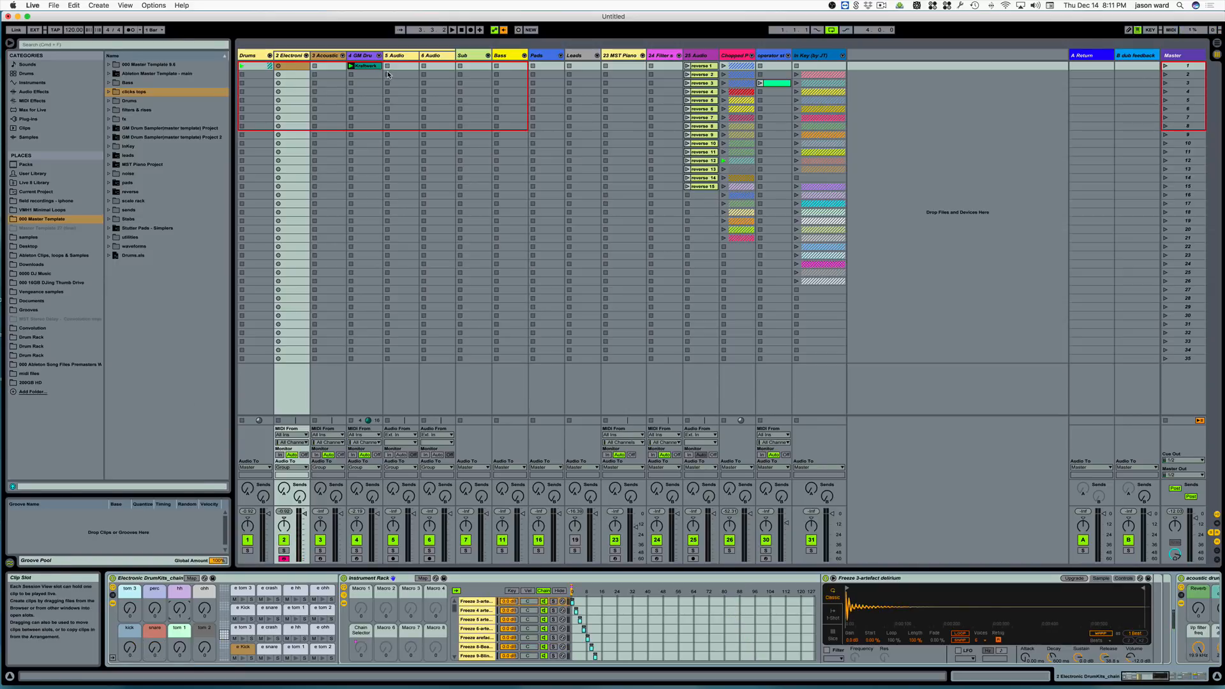
# - Create a MIDI clip in the electronic drum track's row 1 slot with kicks on 1, 1.3 and 1.3.3 and snares on 1.2 and 1.4
pyautogui.click(292, 67)
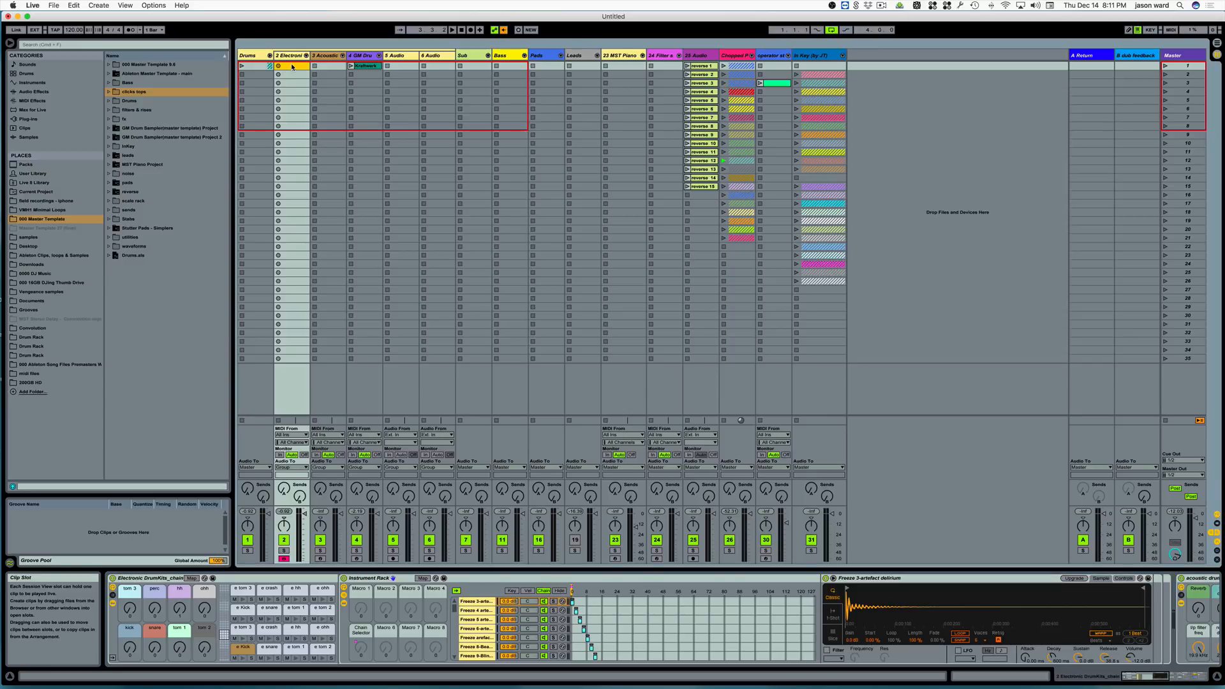
pyautogui.doubleClick(292, 67)
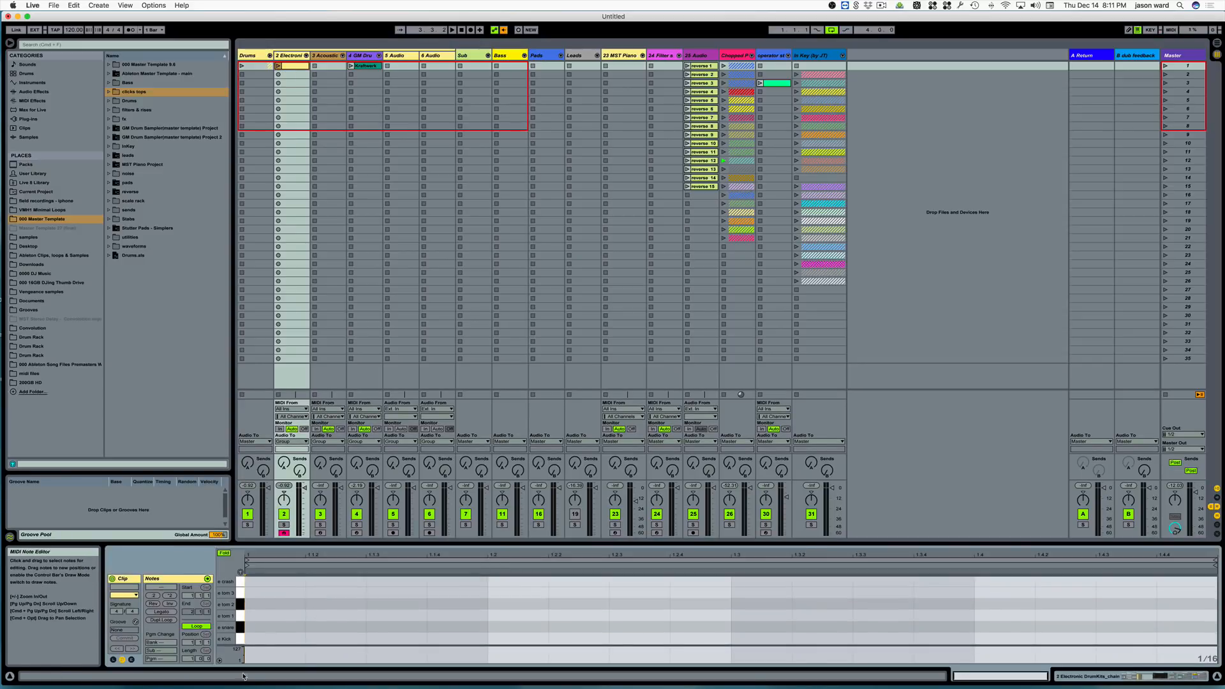
pyautogui.click(274, 639)
pyautogui.click(510, 627)
pyautogui.click(759, 639)
pyautogui.click(884, 639)
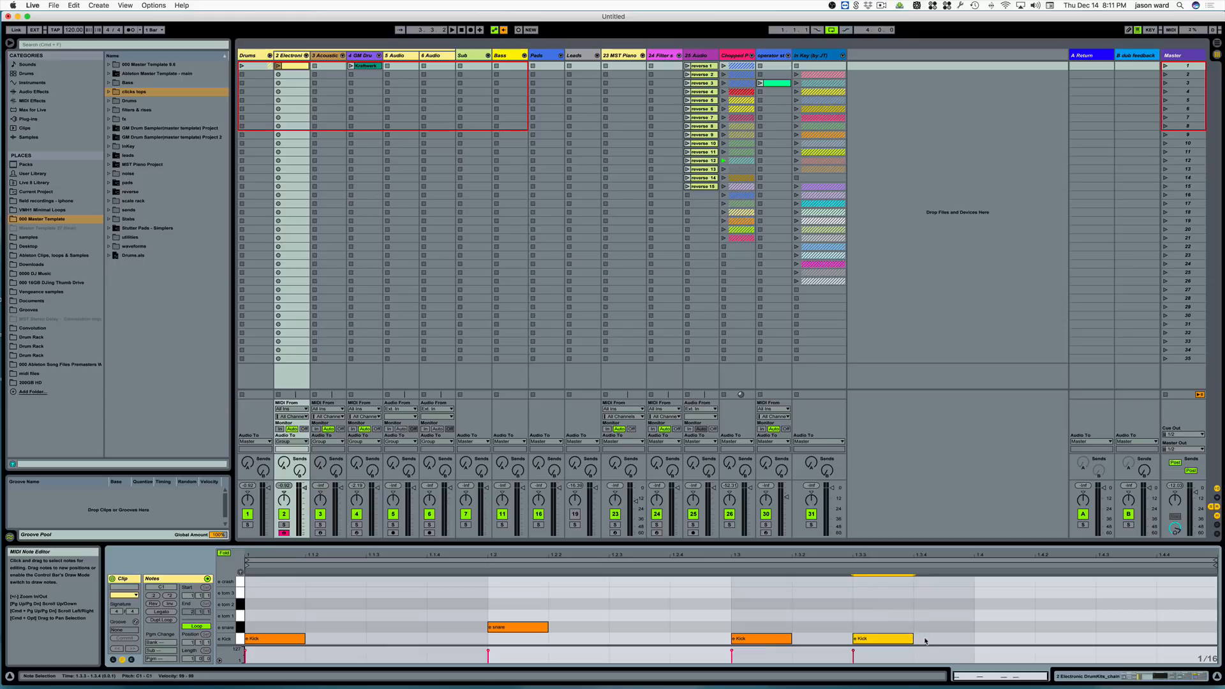
pyautogui.click(1007, 627)
# - Add a crash at 1.2.2, a tom 3 at 1.2.3, and hi-hats on every second sixteenth from 1.1.2 to 1.4.4
pyautogui.scroll(1, 1130, 630)
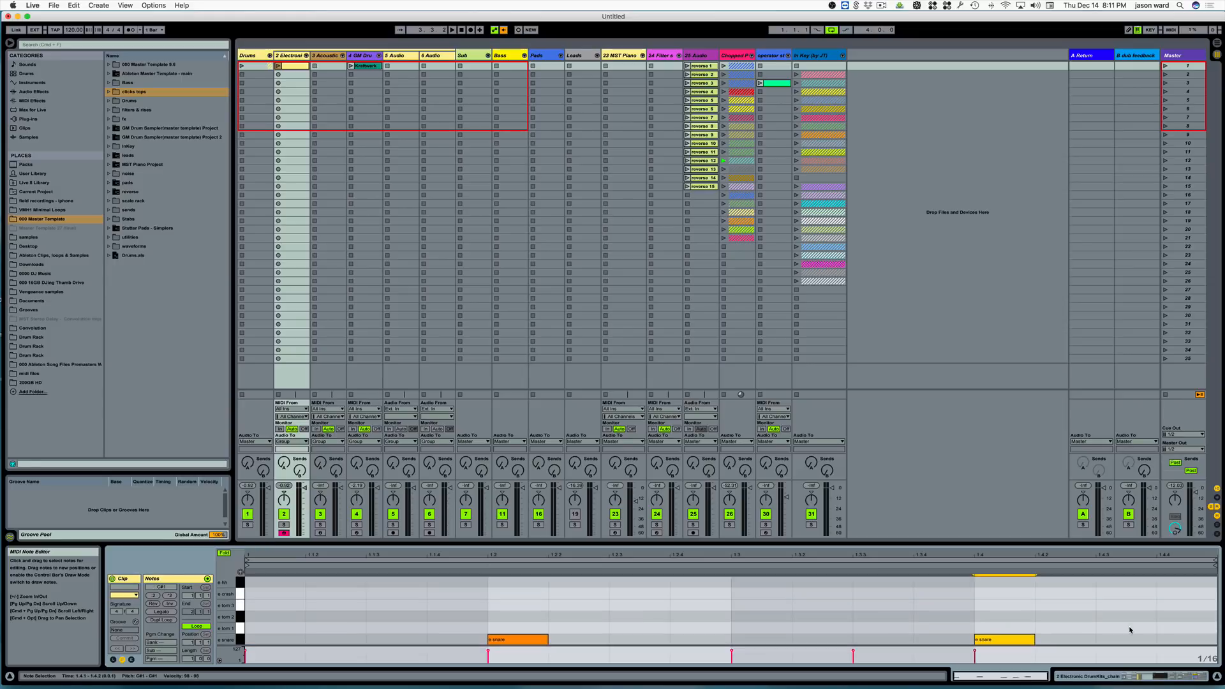
pyautogui.click(564, 595)
pyautogui.click(632, 606)
pyautogui.scroll(3, 350, 610)
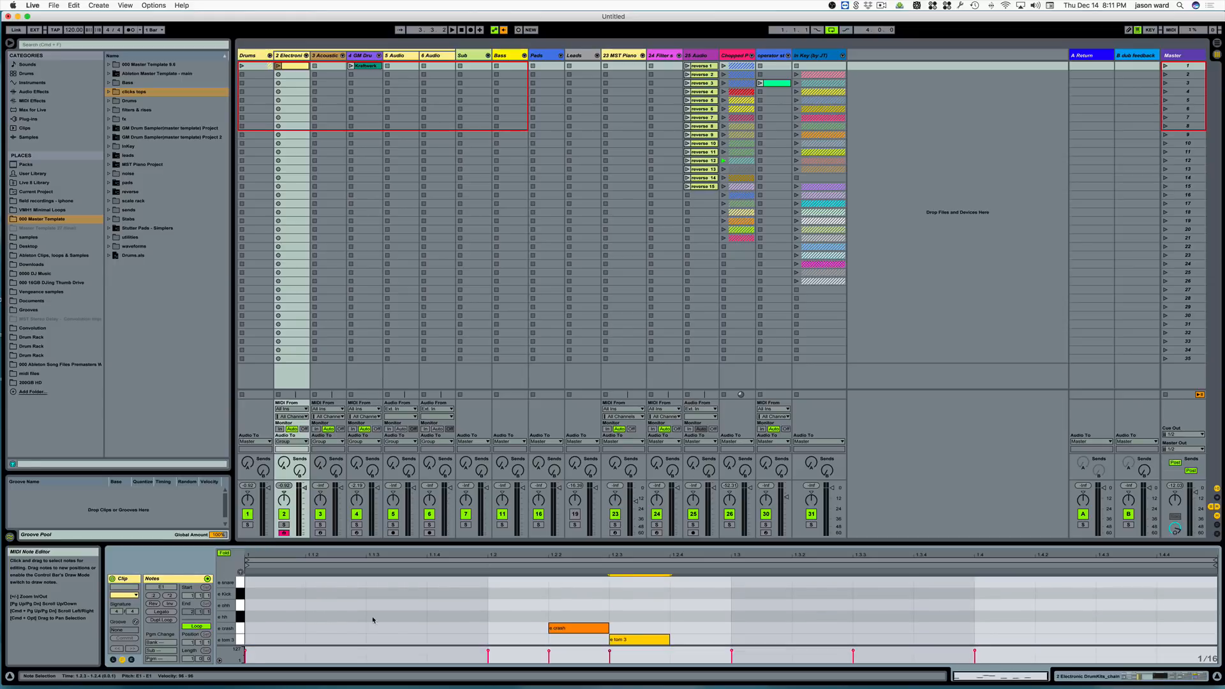
pyautogui.click(331, 617)
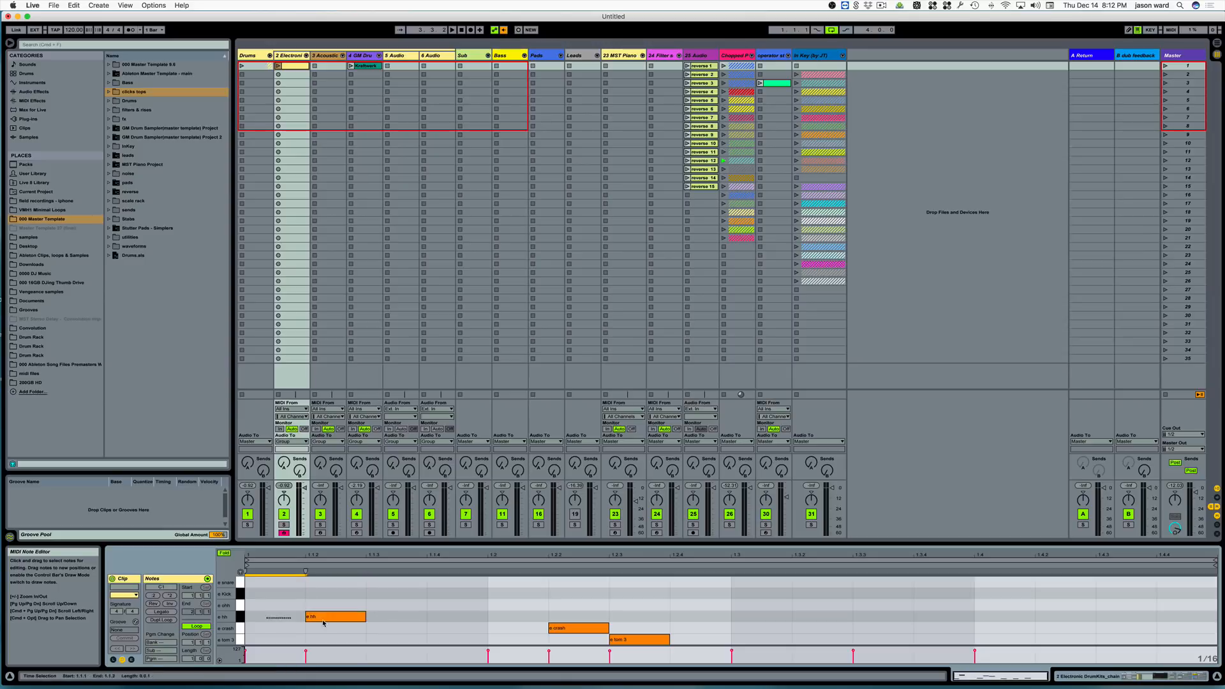
pyautogui.moveTo(331, 616); pyautogui.dragTo(1167, 616)
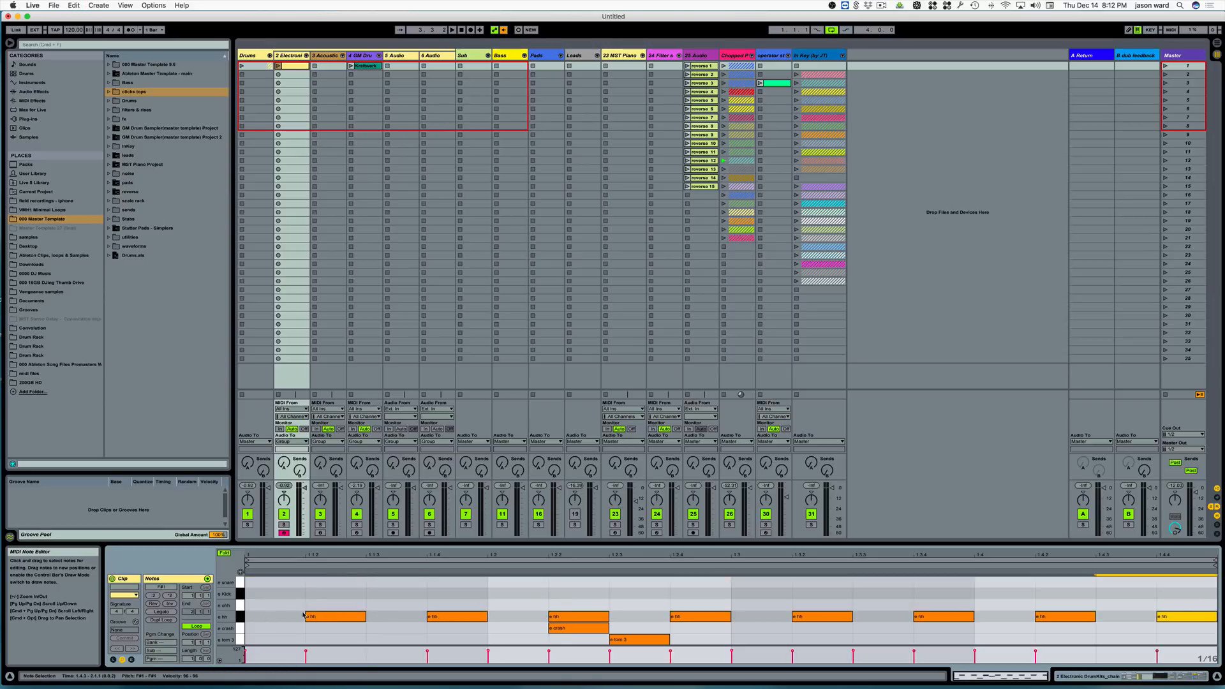
pyautogui.scroll(1, 297, 610)
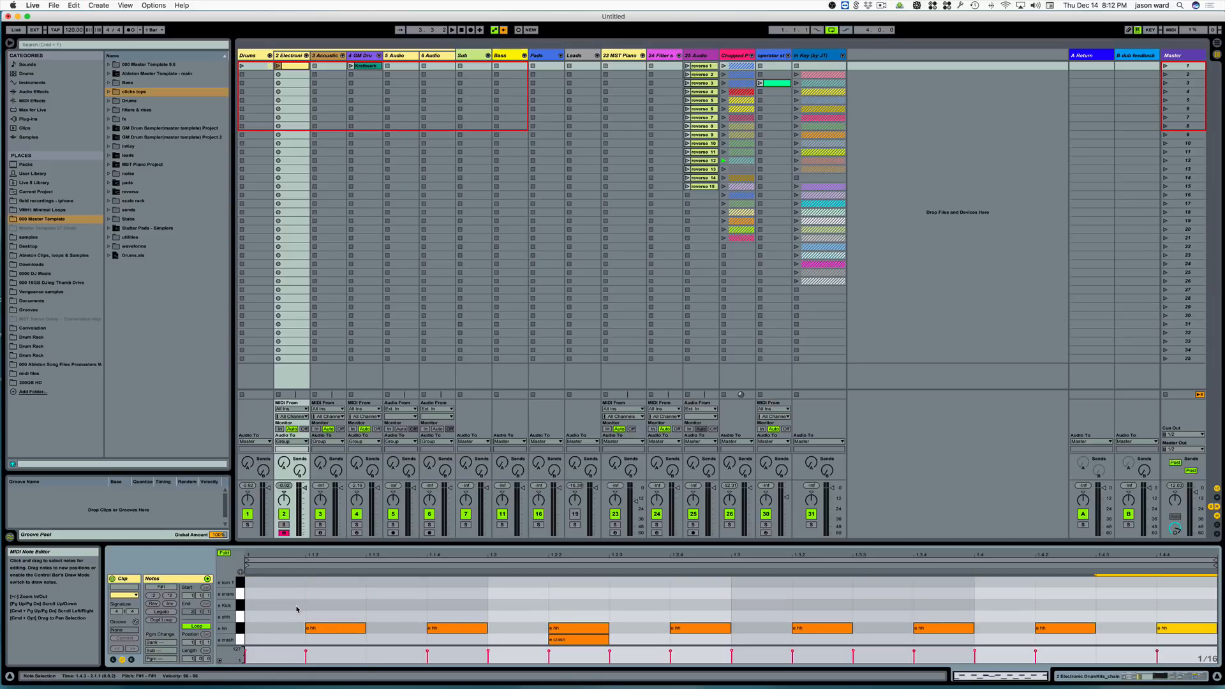
# - Show the electronic drum track's devices, preview the second-row e kick pad, and launch the row 1 clip
pyautogui.click(292, 57)
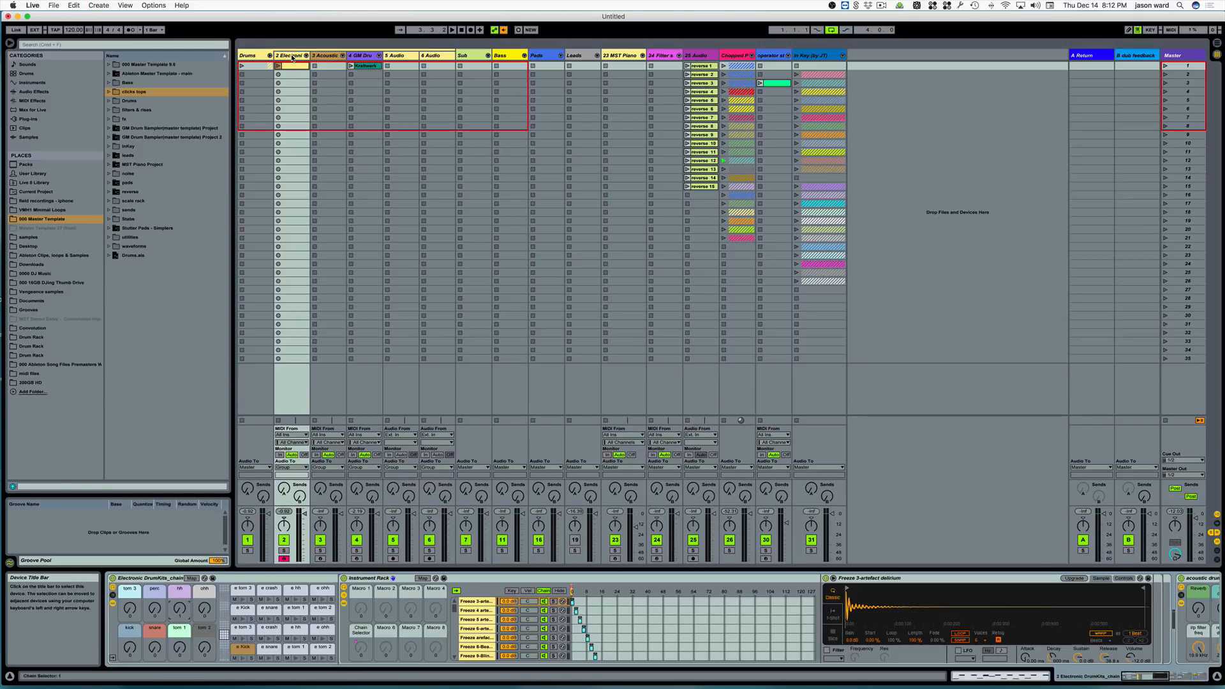
pyautogui.click(244, 611)
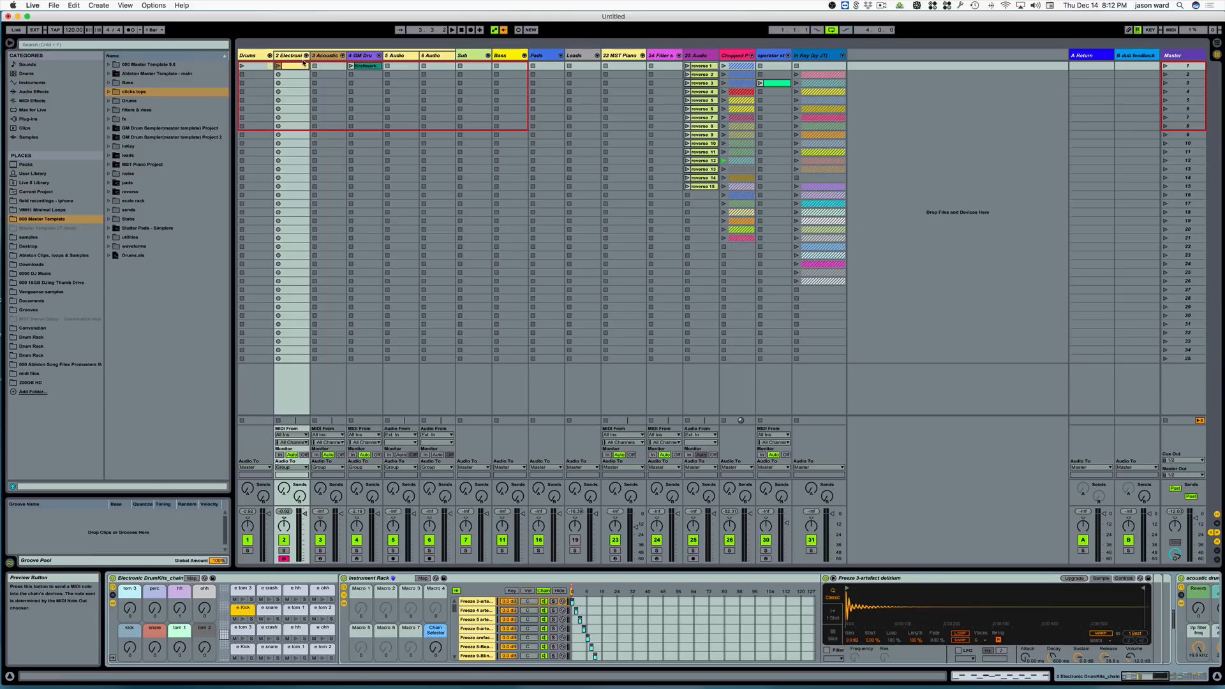
pyautogui.click(279, 67)
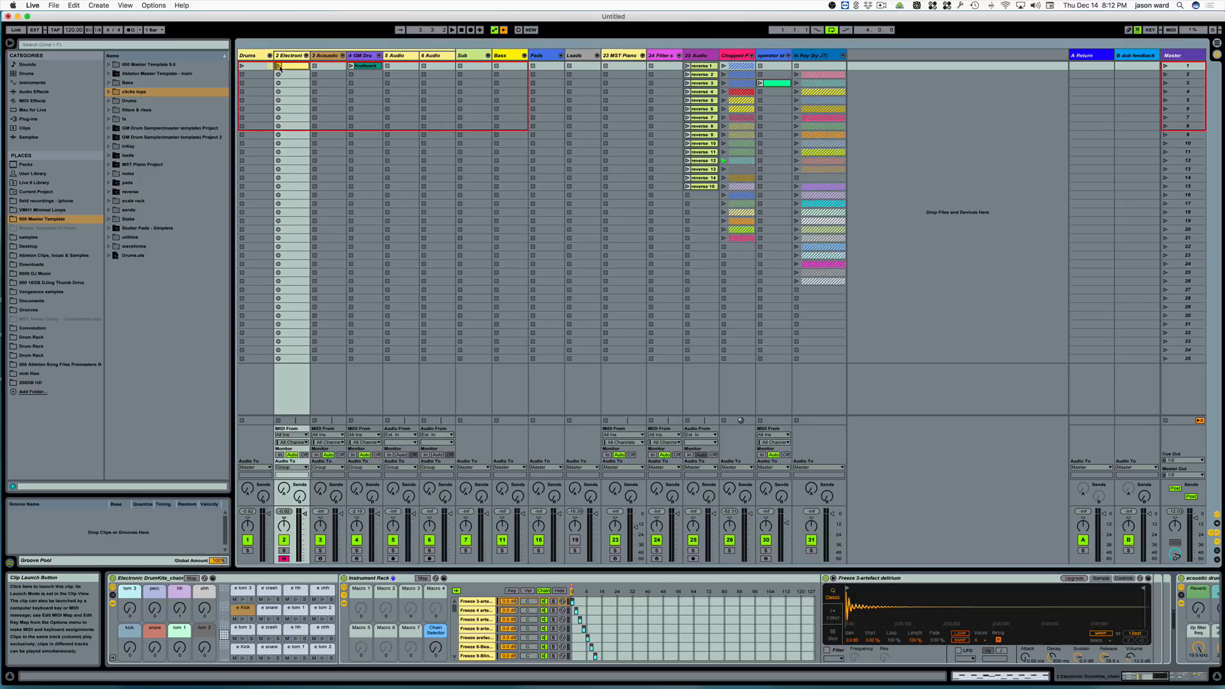
pyautogui.click(278, 66)
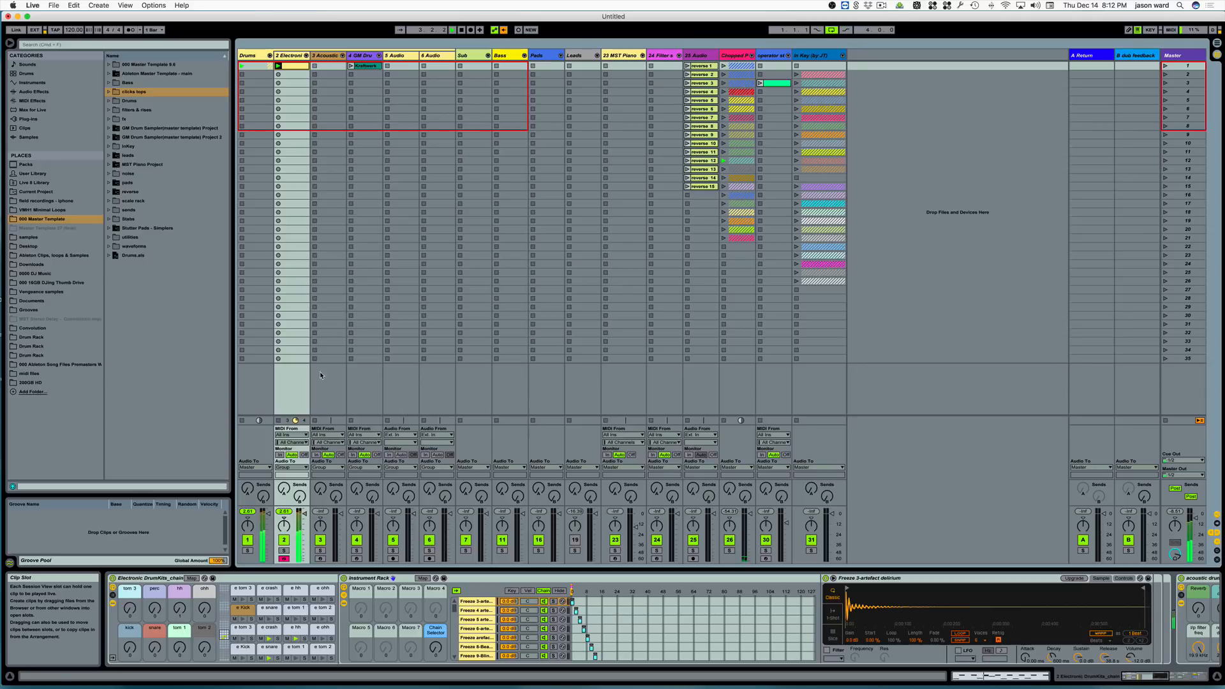
# - Swap the kick, snare, hh and tom samples with the electronic drum rack's macros while the clip plays
pyautogui.click(246, 649)
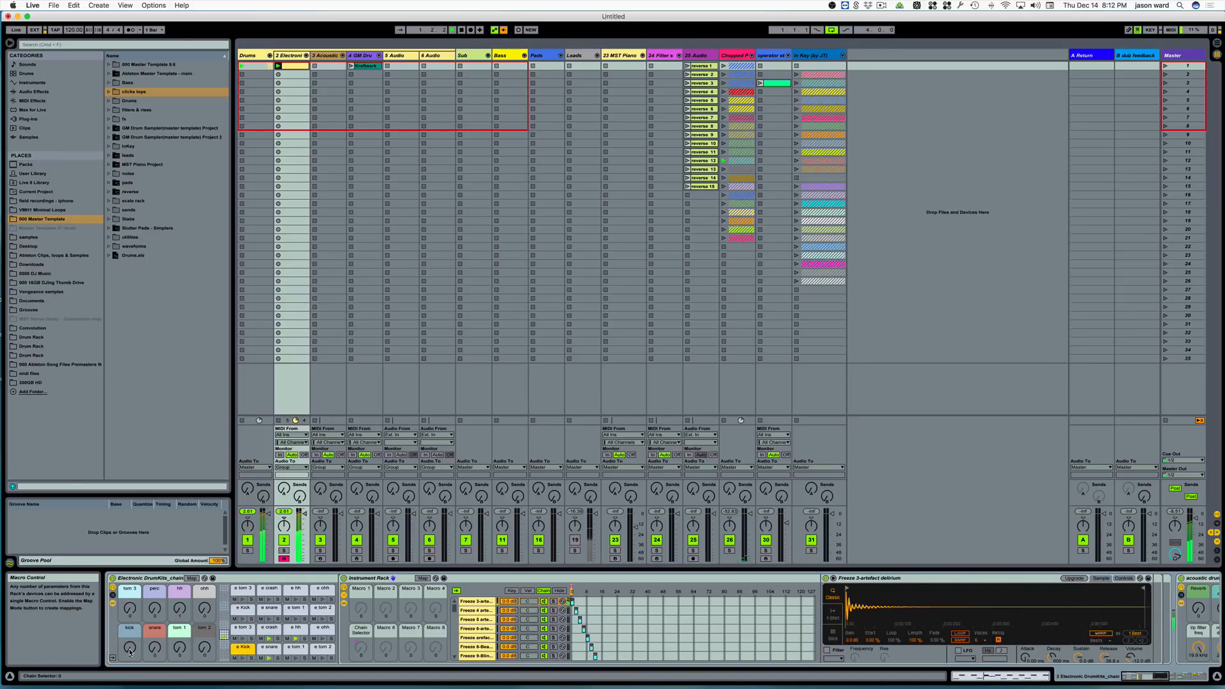
pyautogui.moveTo(131, 648); pyautogui.dragTo(131, 624)
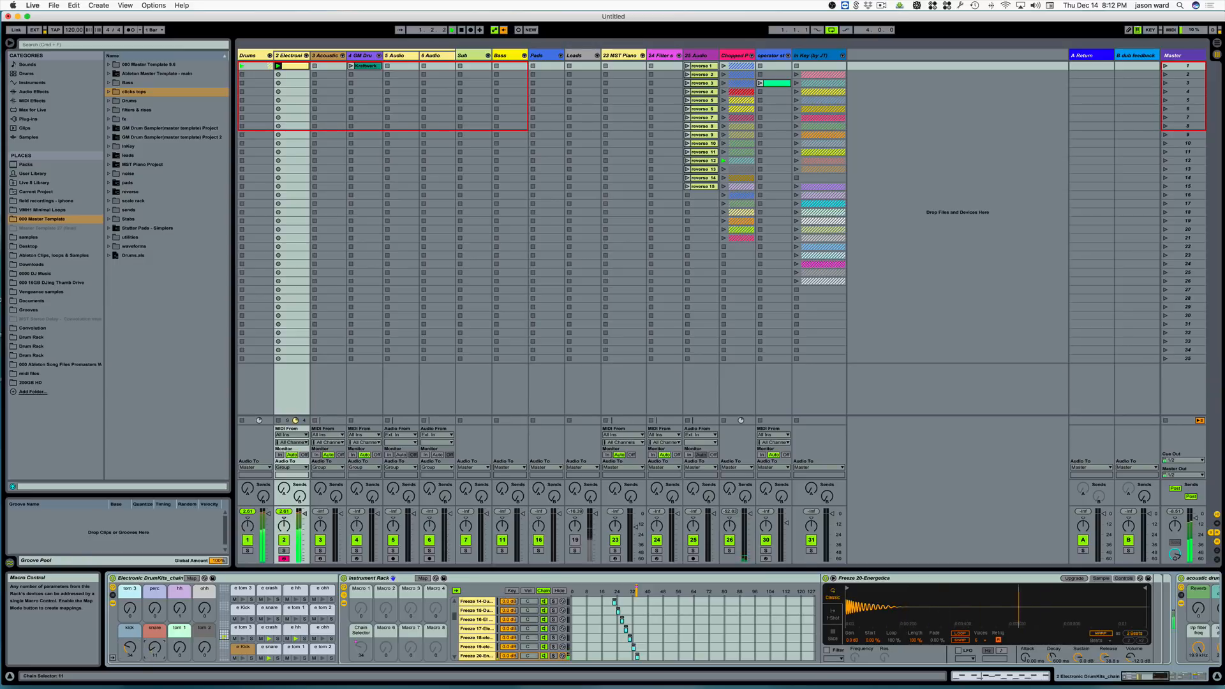
pyautogui.moveTo(181, 607); pyautogui.dragTo(181, 591)
pyautogui.moveTo(182, 647); pyautogui.dragTo(205, 633)
pyautogui.moveTo(129, 607); pyautogui.dragTo(129, 586)
pyautogui.moveTo(203, 647); pyautogui.dragTo(204, 634)
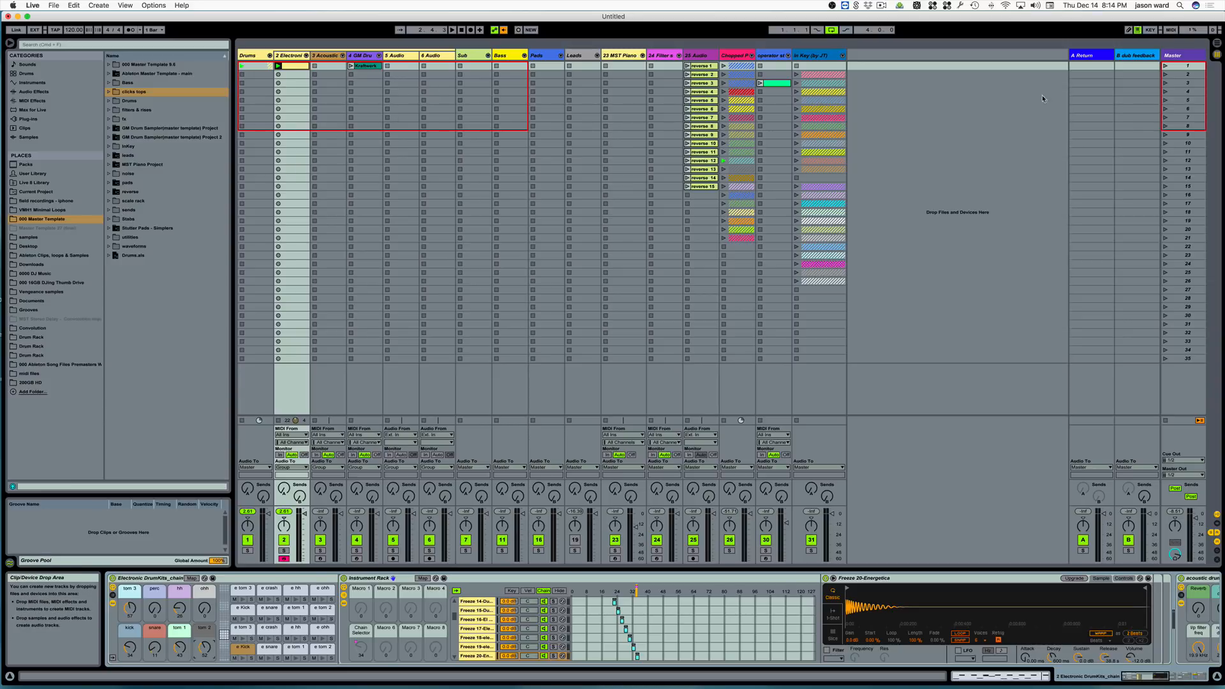
# - Launch the electronic drum clip with its send feeding the dub feedback return, and show the return's devices
pyautogui.click(1137, 58)
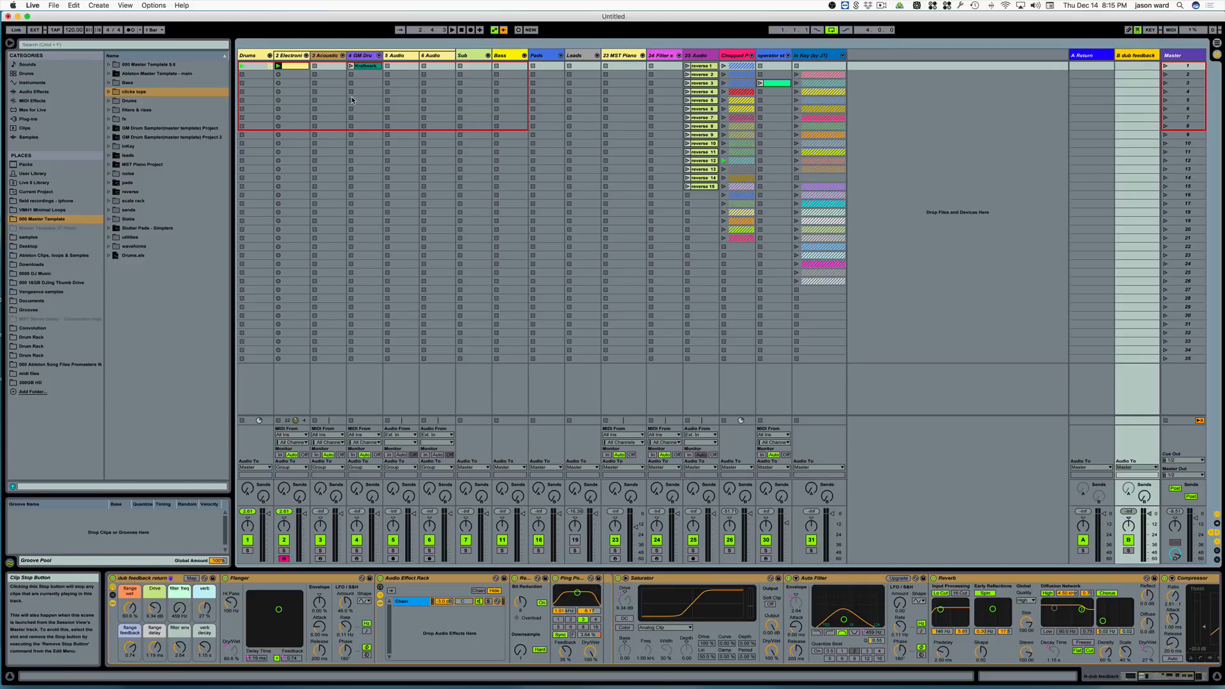
pyautogui.click(278, 66)
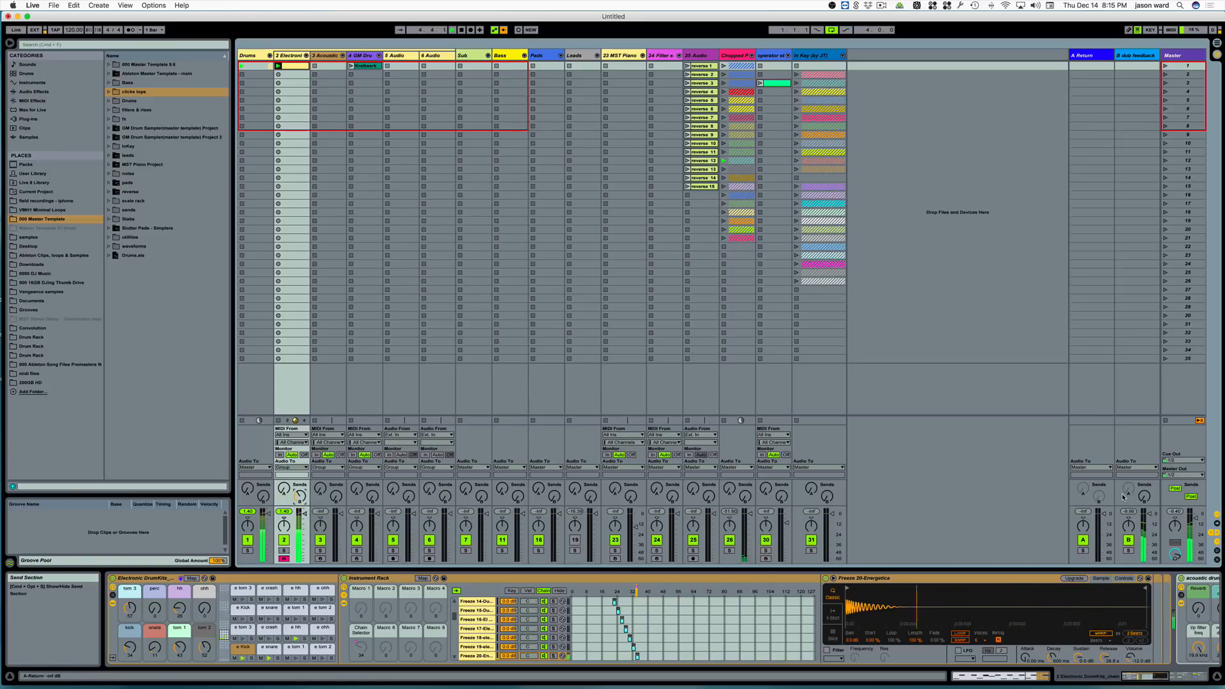
pyautogui.click(1139, 55)
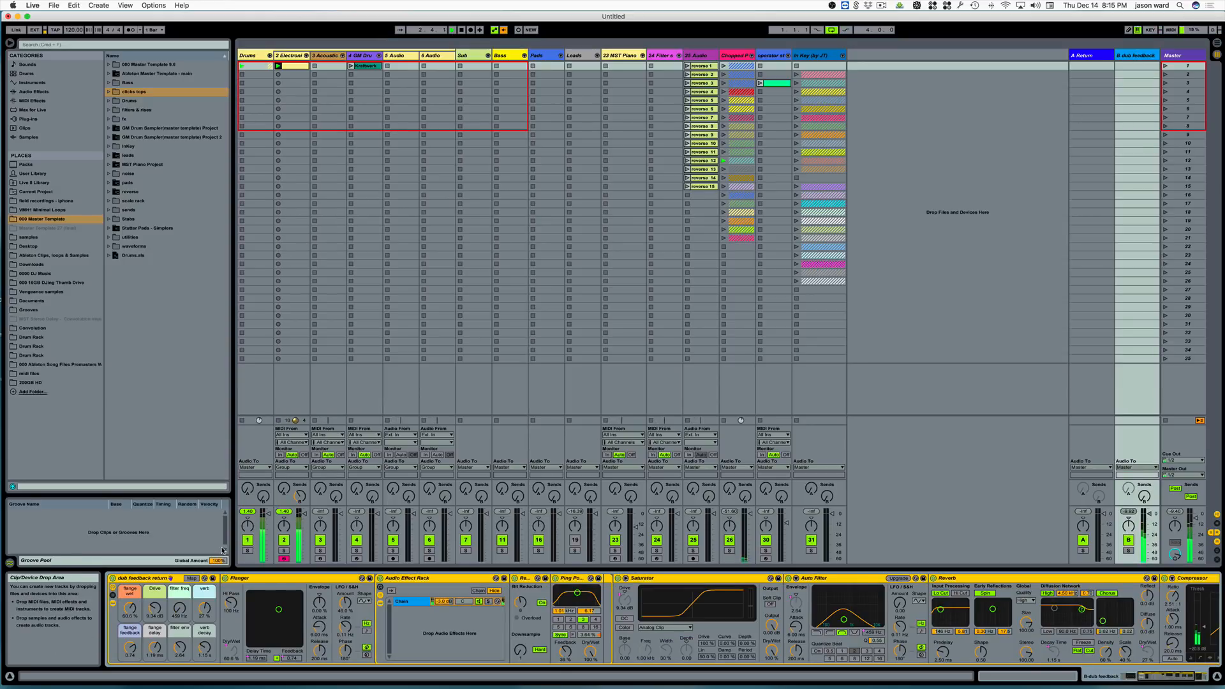
# - Stop the drum clip and shape the dub feedback tail by raising the Drive, filter frequency and flange feedback macros
pyautogui.moveTo(155, 608); pyautogui.dragTo(154, 600)
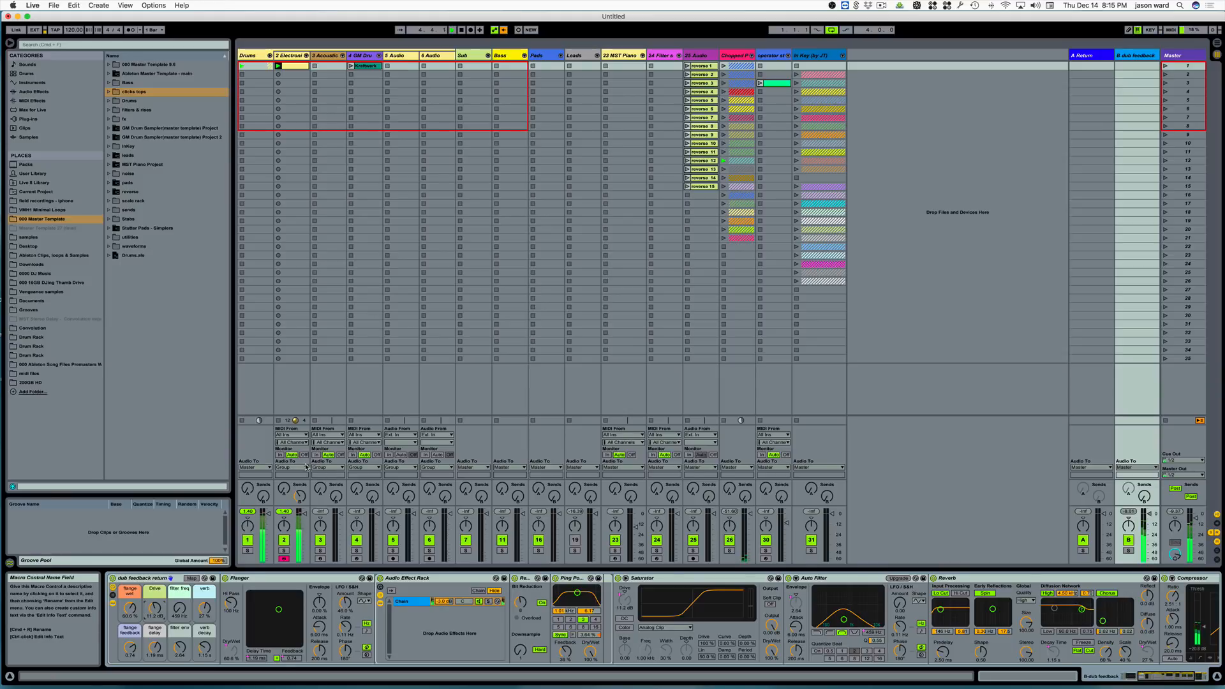
pyautogui.click(279, 422)
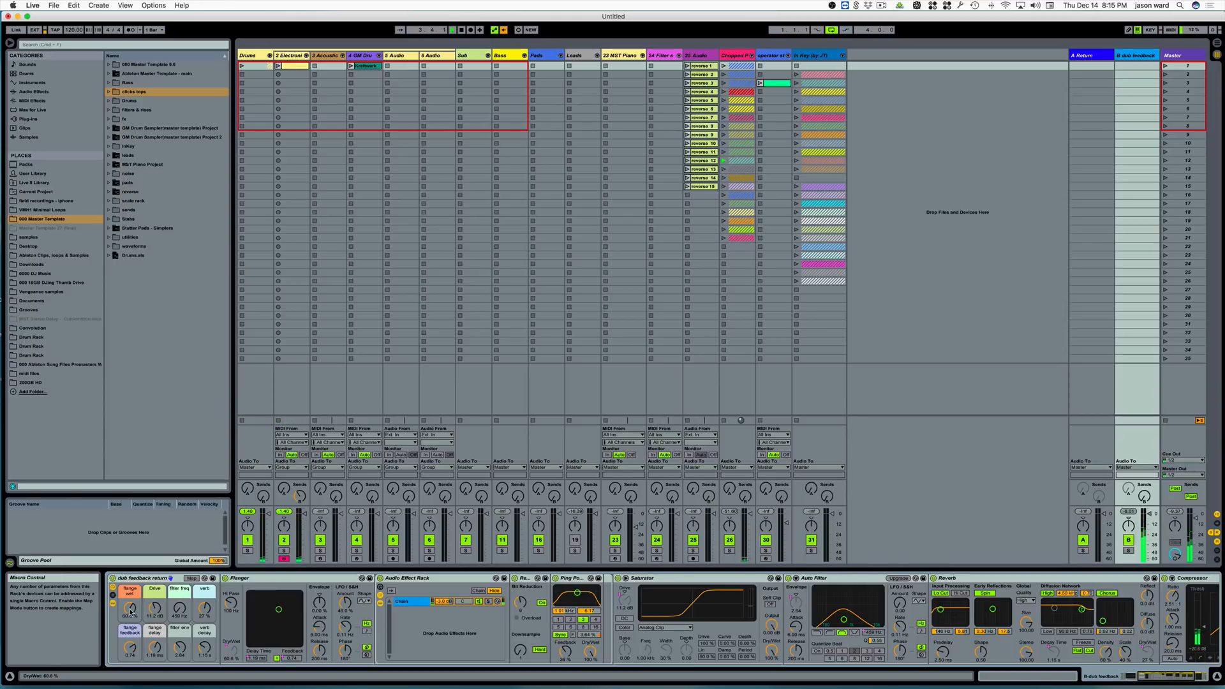
pyautogui.moveTo(154, 608); pyautogui.dragTo(155, 601)
pyautogui.moveTo(843, 619); pyautogui.dragTo(847, 618)
pyautogui.moveTo(180, 608); pyautogui.dragTo(179, 606)
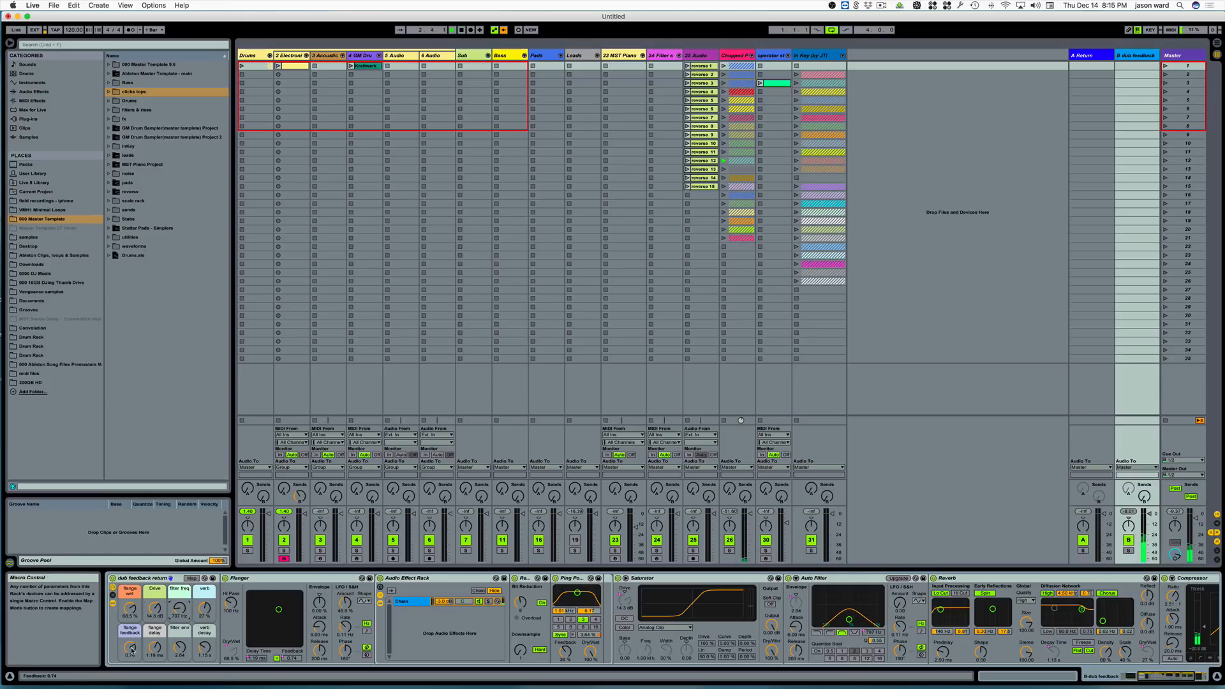
pyautogui.click(129, 648)
pyautogui.moveTo(129, 647); pyautogui.dragTo(154, 605)
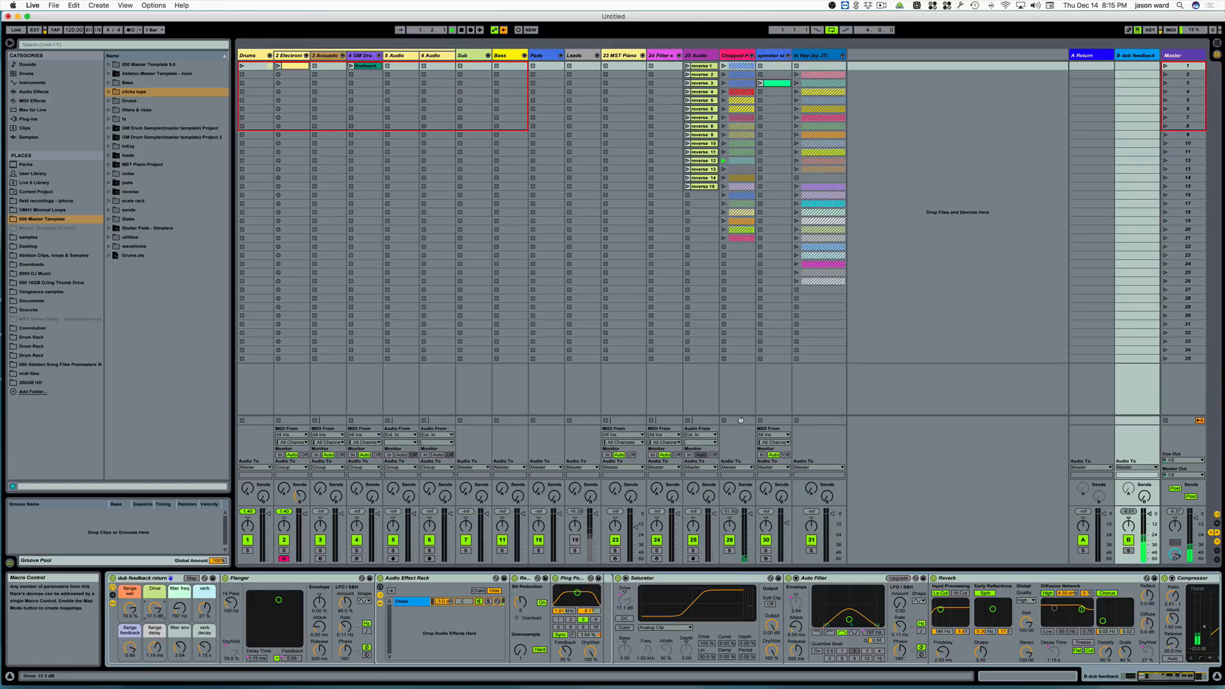
# - Vary the dub feedback return's filter env, flange feedback, flange wet and Drive macros, and switch the rack off
pyautogui.click(180, 650)
pyautogui.moveTo(180, 650)
pyautogui.mouseDown()
pyautogui.moveTo(204, 635)
pyautogui.moveTo(154, 609)
pyautogui.moveTo(154, 650)
pyautogui.moveTo(155, 615)
pyautogui.moveTo(180, 602)
pyautogui.moveTo(180, 647)
pyautogui.mouseUp()
pyautogui.click(179, 648)
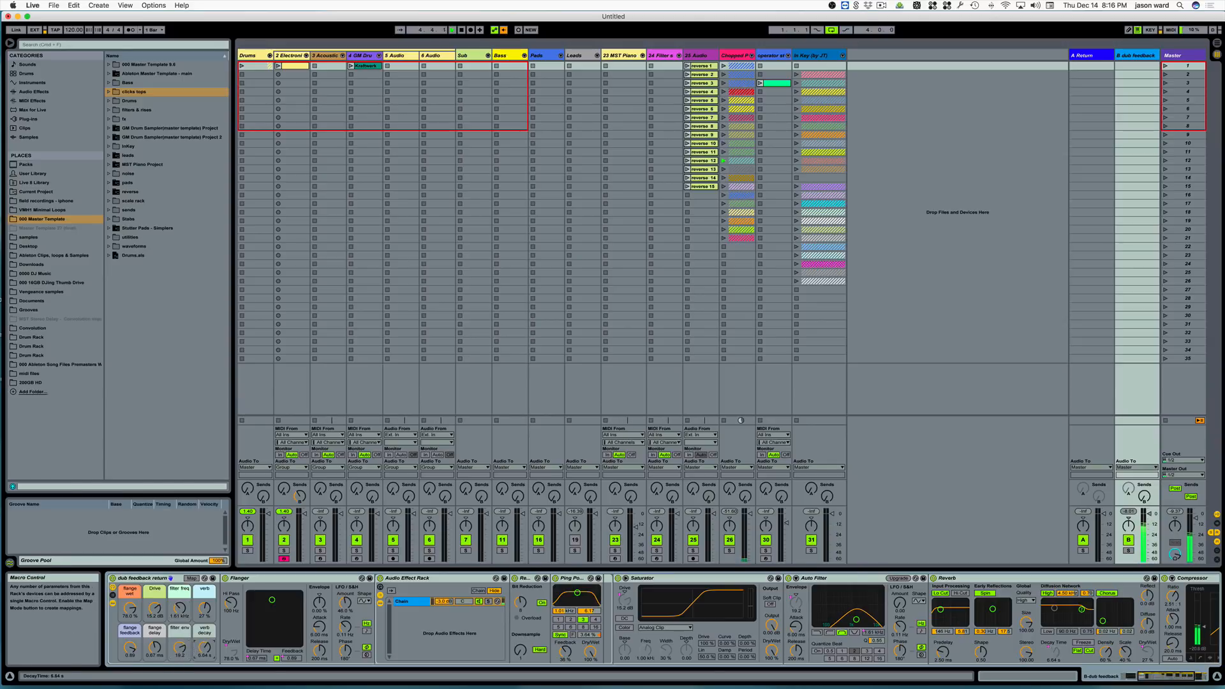
pyautogui.moveTo(129, 648); pyautogui.dragTo(154, 610)
pyautogui.click(130, 609)
pyautogui.moveTo(155, 610); pyautogui.dragTo(155, 608)
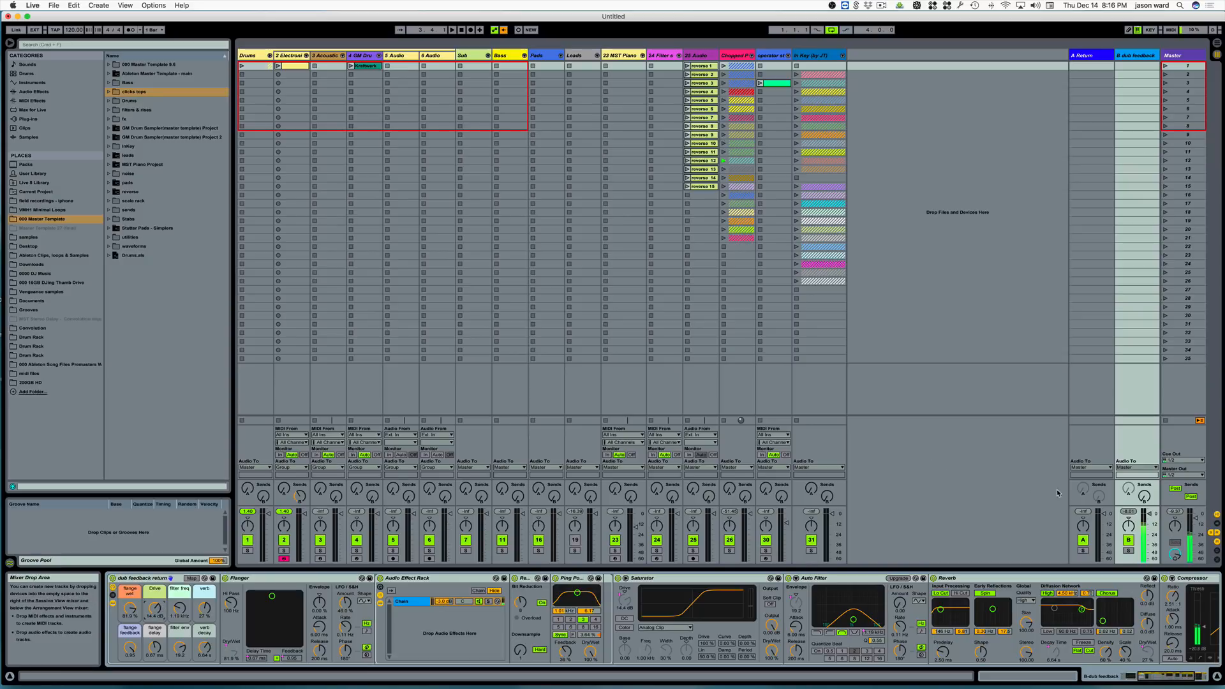
pyautogui.click(113, 578)
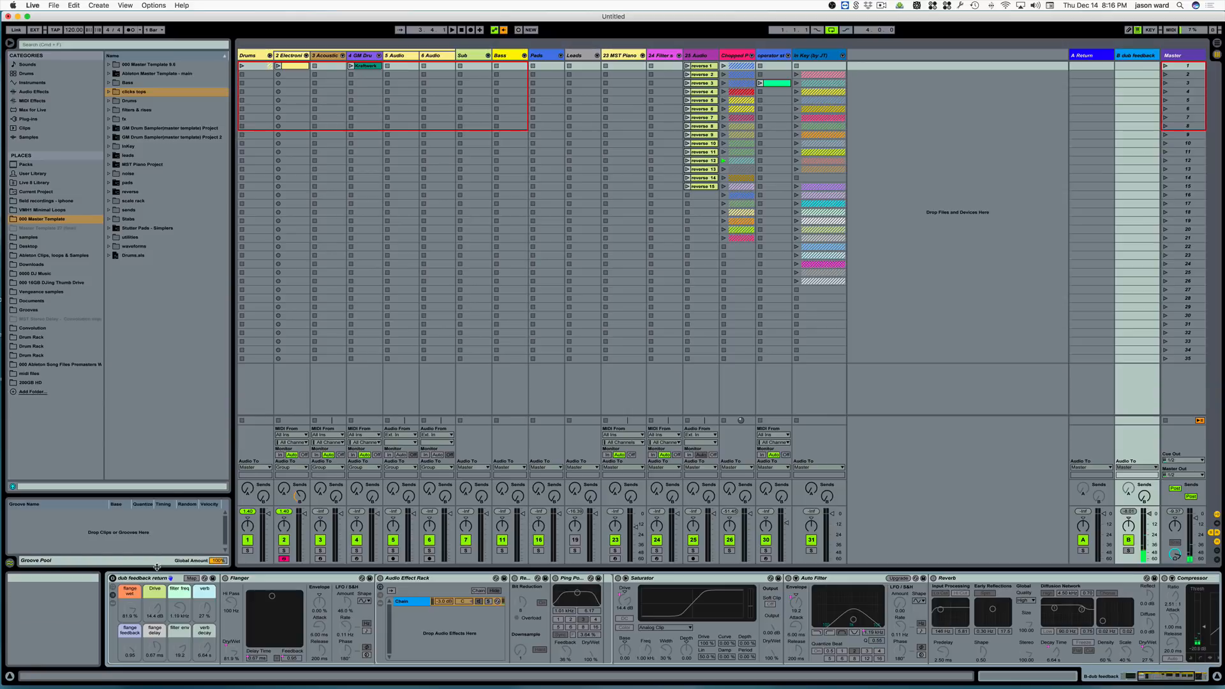